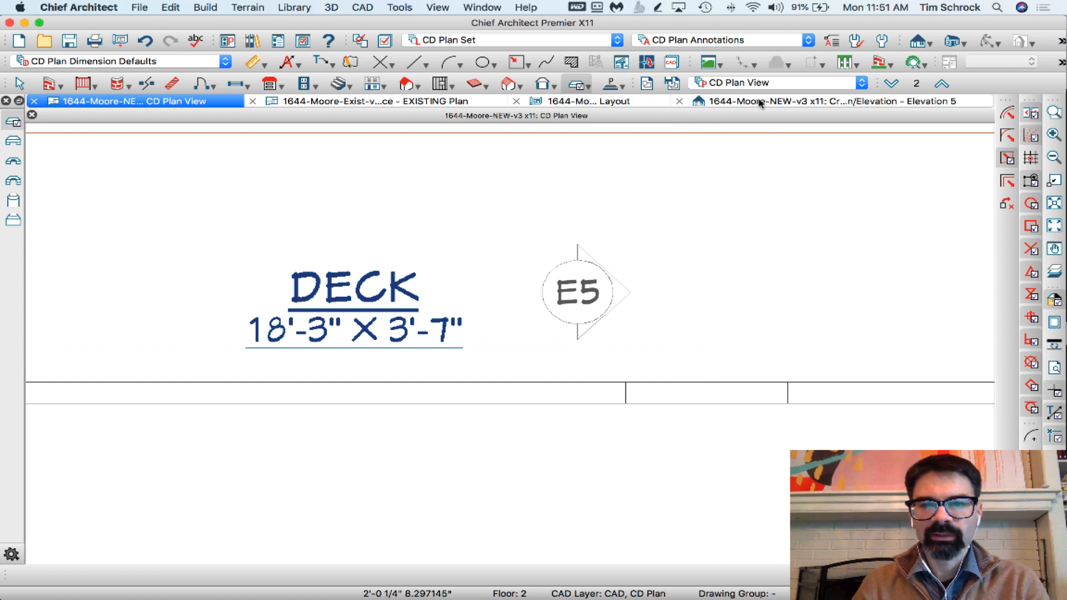
Step: In the Elevation 5 section view, move the slab from above the roof down to the deck railing post
{"action": "left_click", "coordinate": [755, 102]}
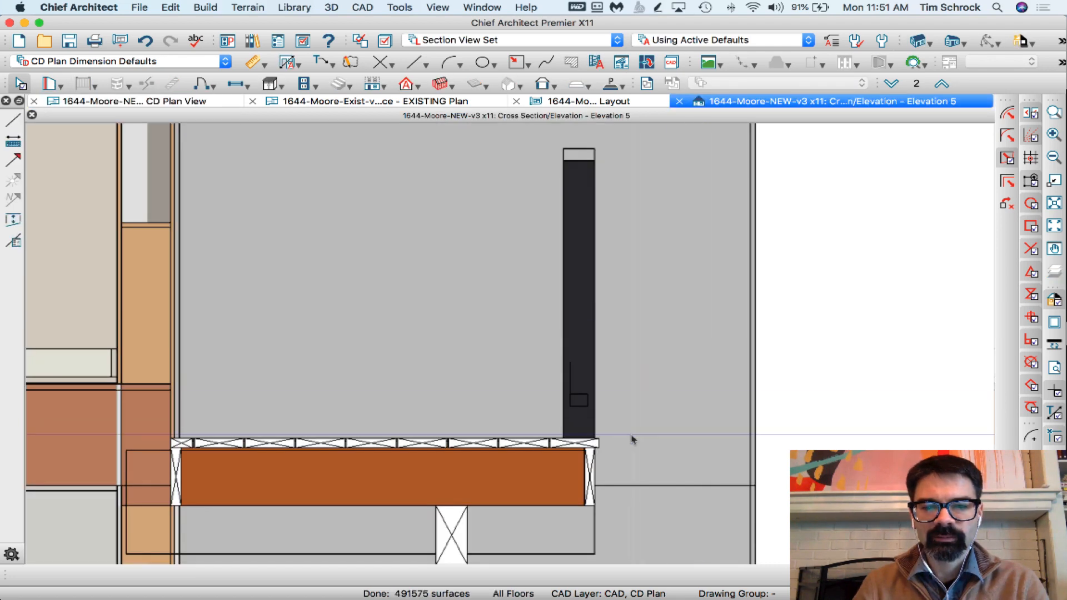
{"action": "scroll", "coordinate": [631, 439], "scroll_direction": "down", "scroll_amount": 4}
{"action": "scroll", "coordinate": [600, 464], "scroll_direction": "down", "scroll_amount": 5}
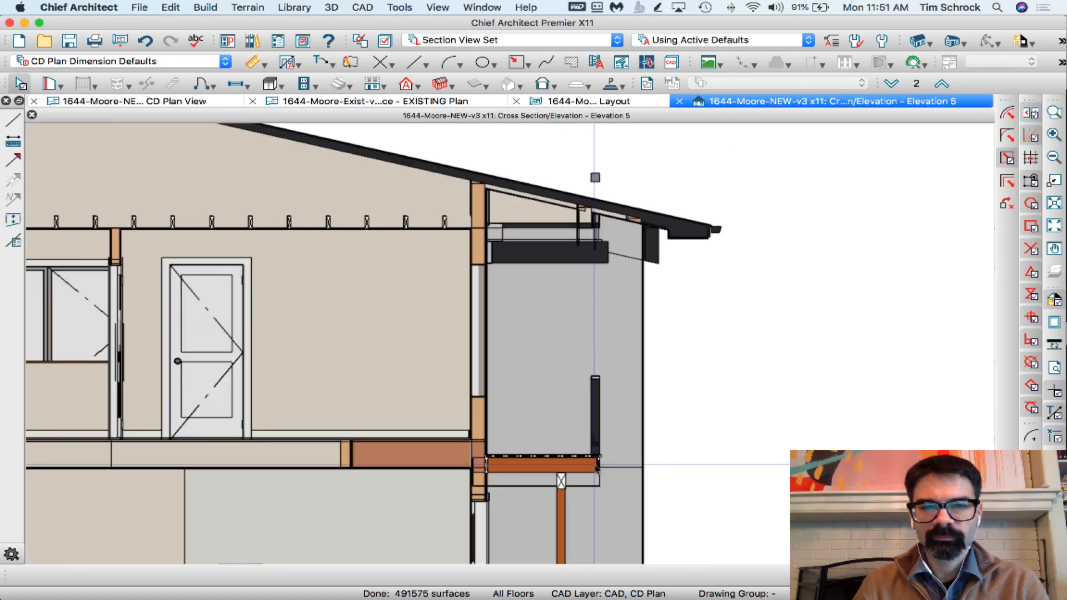
{"action": "scroll", "coordinate": [616, 431], "scroll_direction": "up", "scroll_amount": 2}
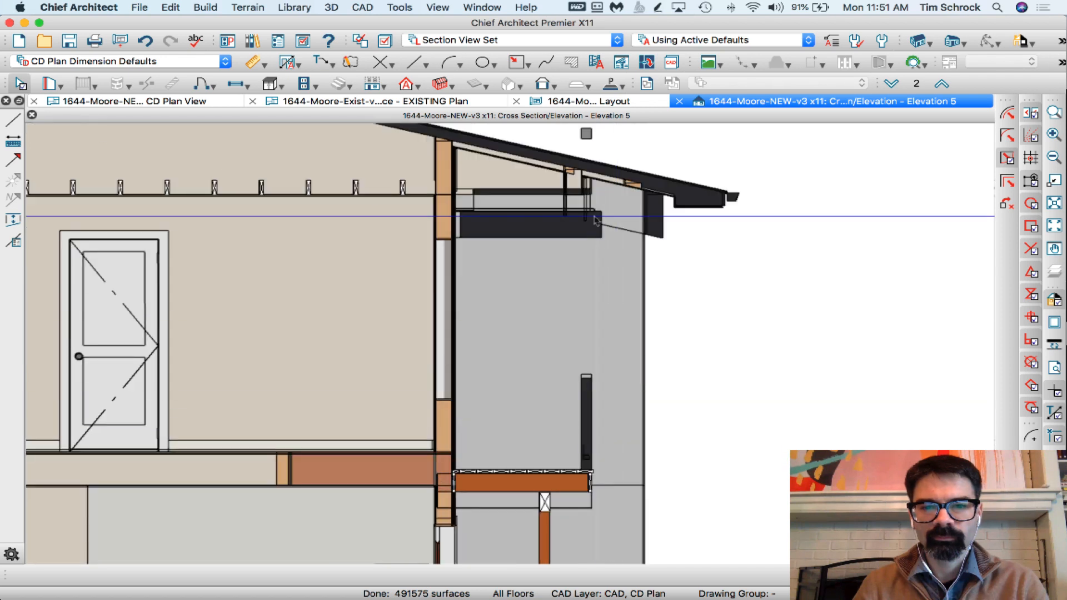
{"action": "left_click", "coordinate": [585, 135]}
{"action": "left_click_drag", "start_coordinate": [586, 135], "coordinate": [587, 440]}
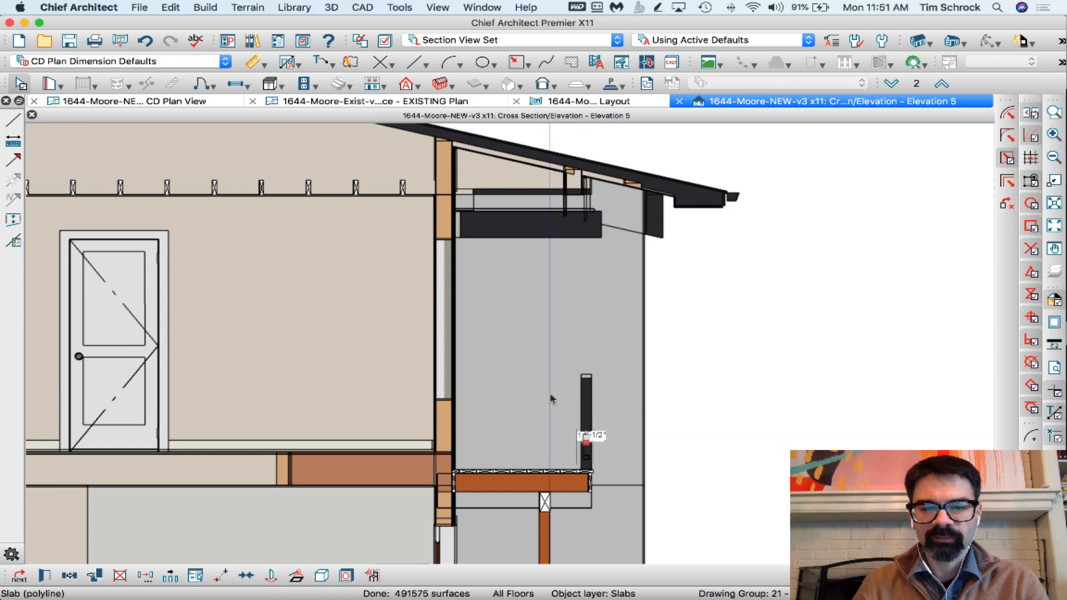
Step: Set the slab's thickness to 1 1/2"
{"action": "scroll", "coordinate": [627, 454], "scroll_direction": "up", "scroll_amount": 3}
{"action": "scroll", "coordinate": [470, 427], "scroll_direction": "up", "scroll_amount": 2}
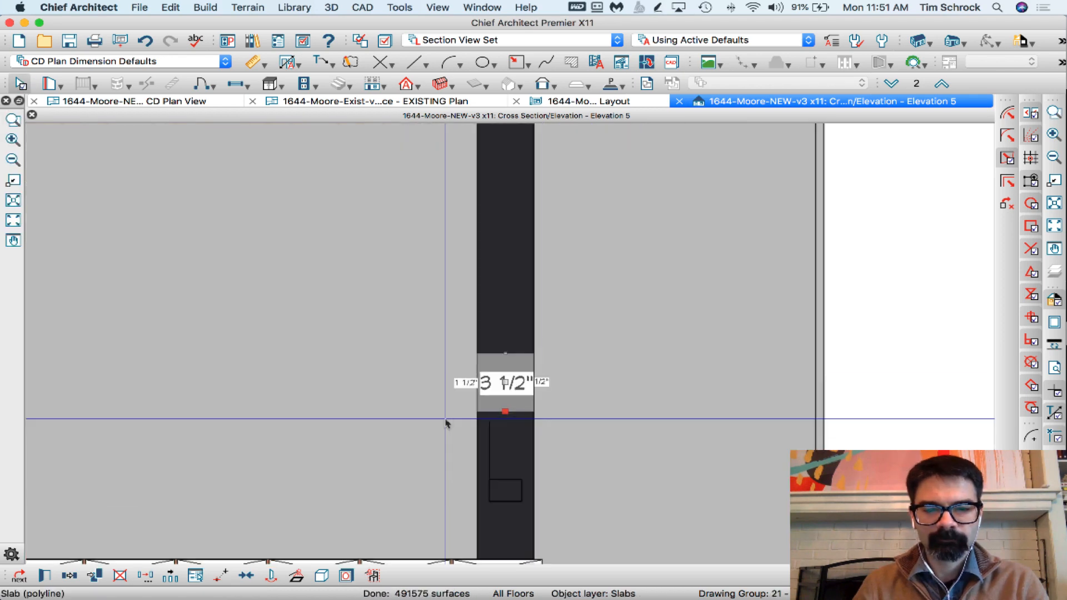
{"action": "double_click", "coordinate": [512, 368]}
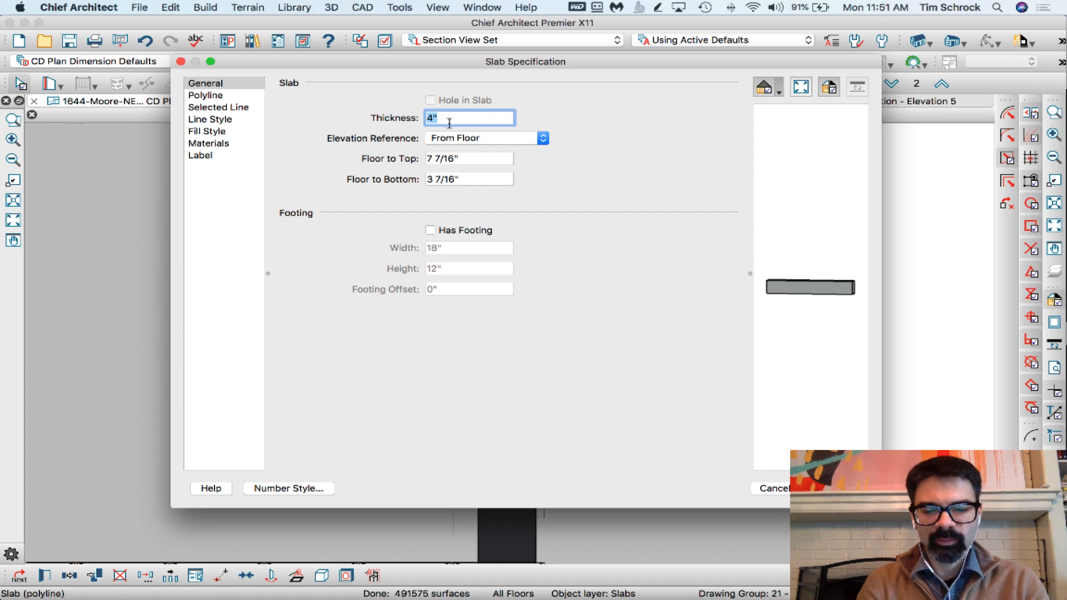
{"action": "key", "text": "Return"}
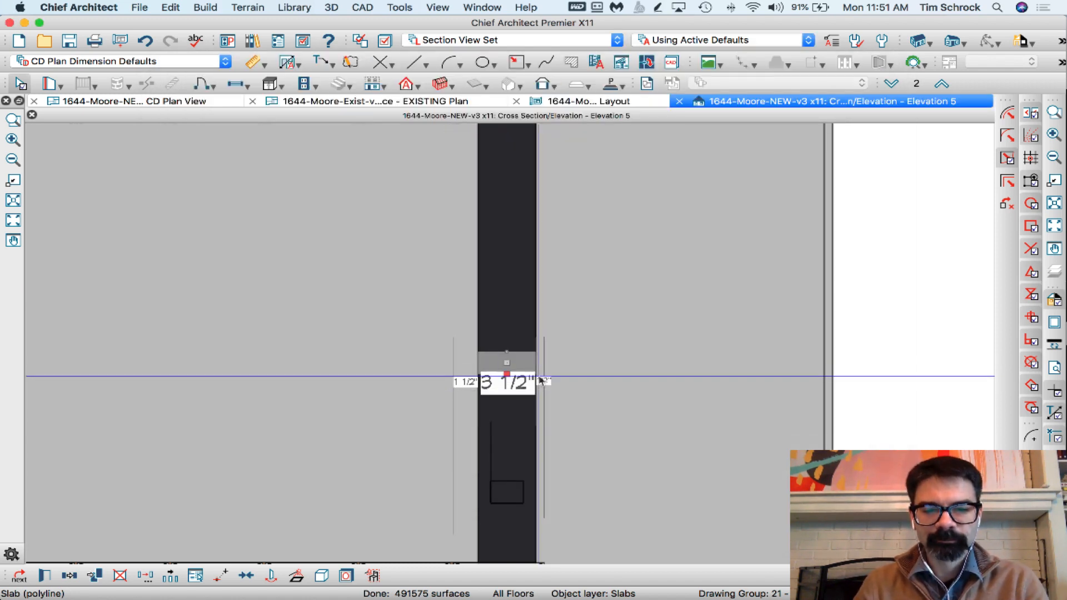
Step: Move the thinned slab down the railing post to just above the bottom rail outline
{"action": "scroll", "coordinate": [534, 378], "scroll_direction": "down", "scroll_amount": 2}
{"action": "scroll", "coordinate": [530, 446], "scroll_direction": "up", "scroll_amount": 1}
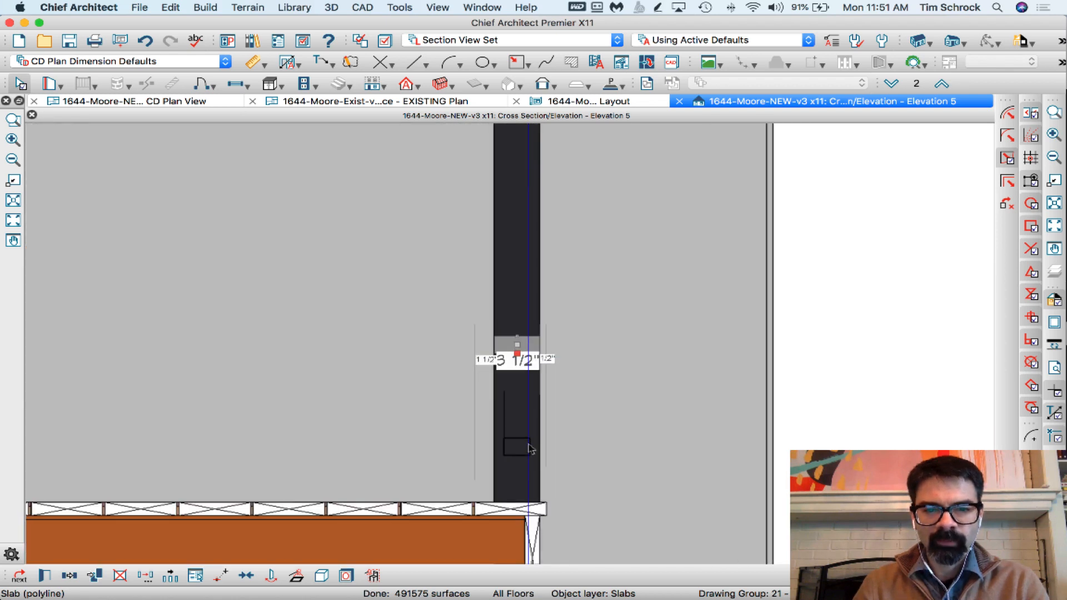
{"action": "scroll", "coordinate": [529, 455], "scroll_direction": "down", "scroll_amount": 1}
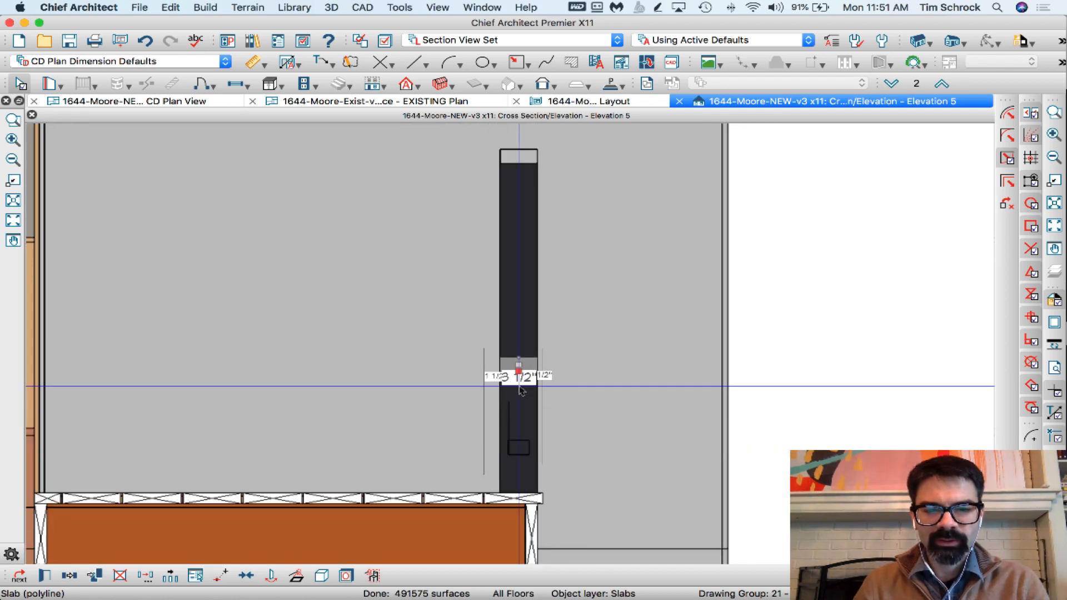
{"action": "left_click_drag", "start_coordinate": [517, 363], "coordinate": [517, 414]}
{"action": "scroll", "coordinate": [515, 412], "scroll_direction": "up", "scroll_amount": 3}
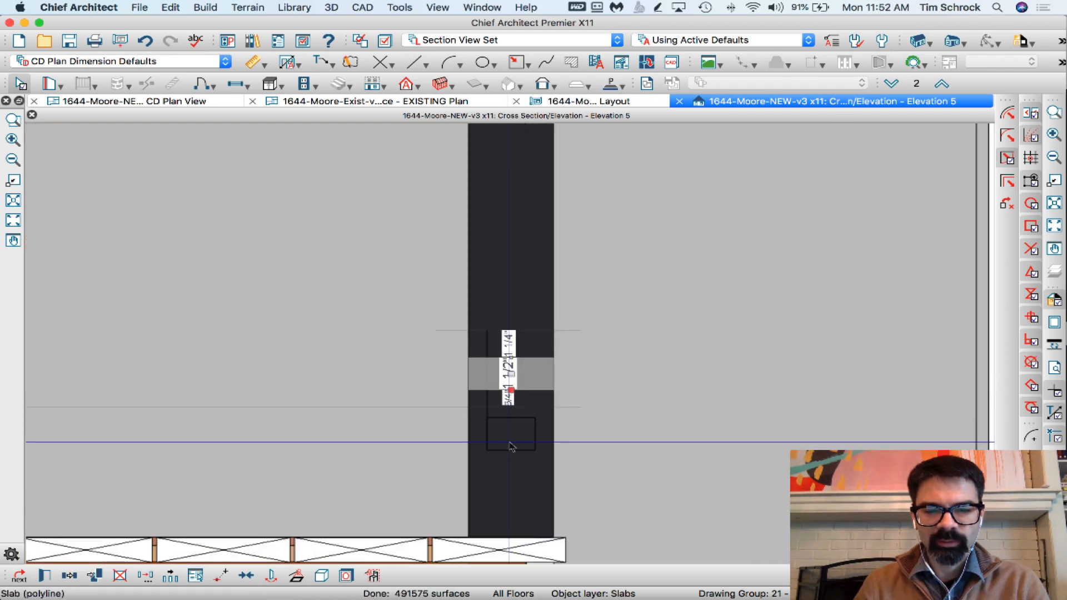
{"action": "left_click_drag", "start_coordinate": [511, 374], "coordinate": [510, 426]}
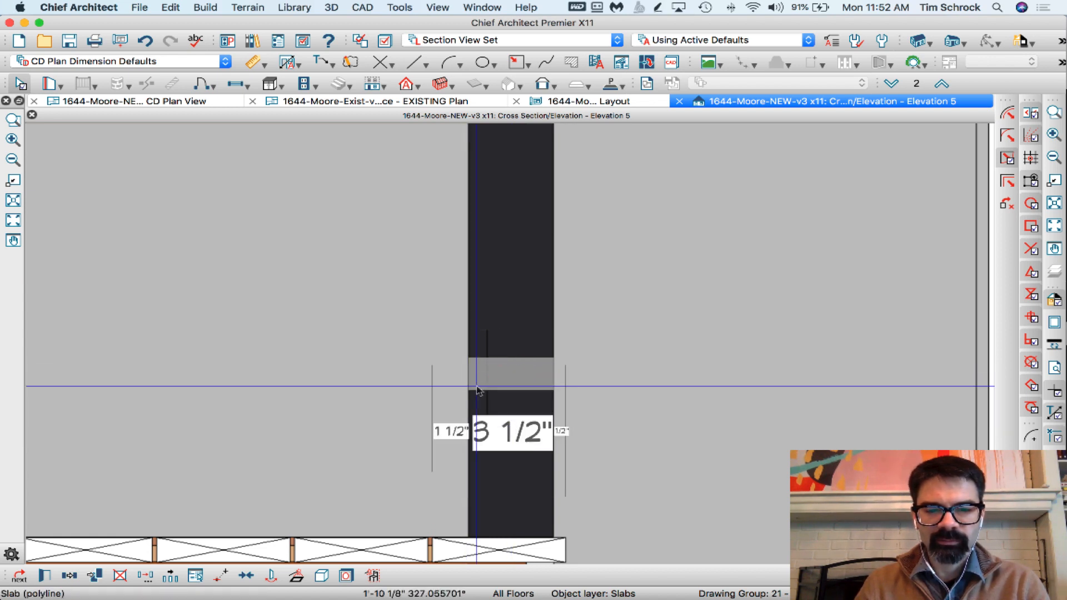
{"action": "key", "text": "Escape"}
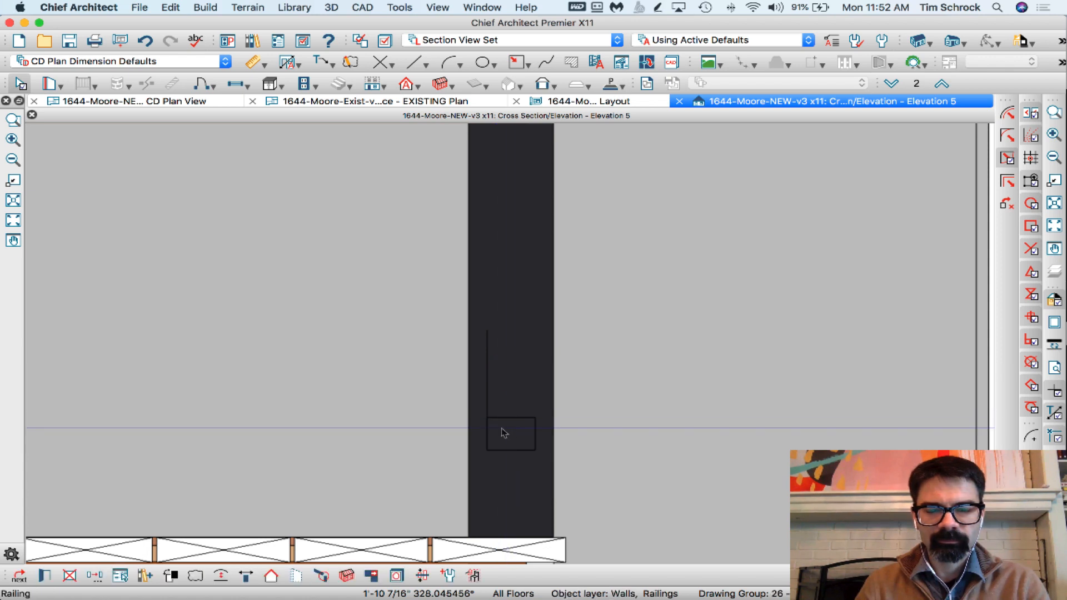
{"action": "scroll", "coordinate": [508, 432], "scroll_direction": "down", "scroll_amount": 2}
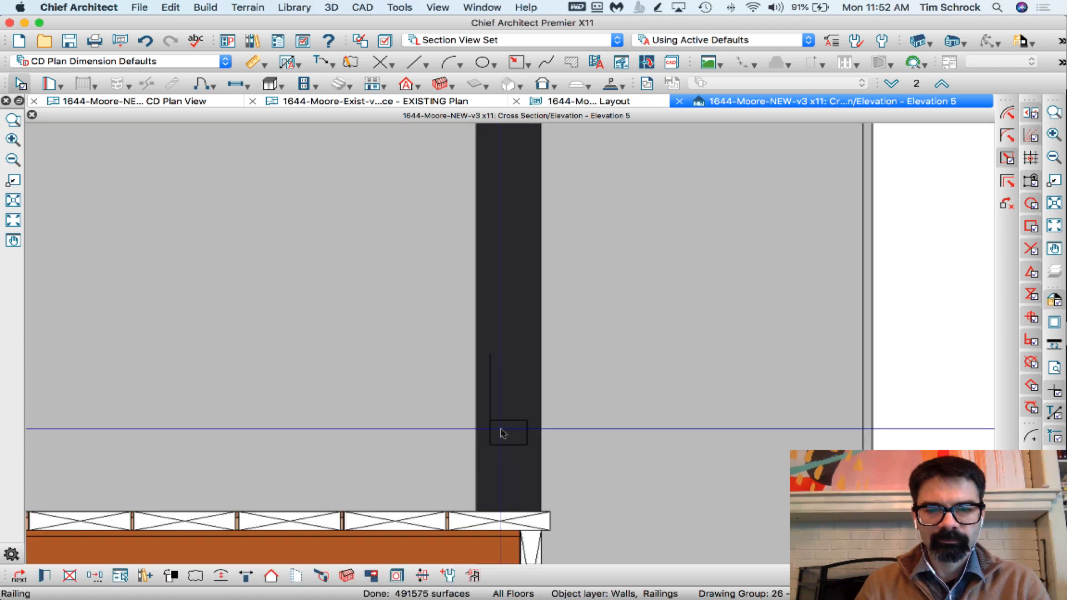
Step: In the CD Plan View, move the slab about 5 3/4" to the left along the deck railing
{"action": "left_click", "coordinate": [179, 104]}
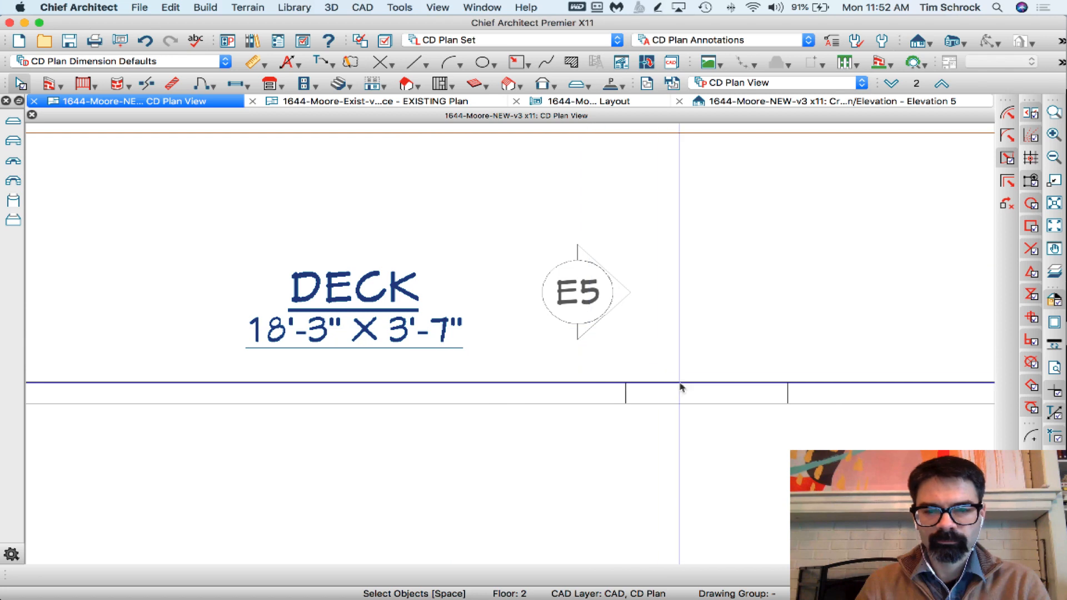
{"action": "left_click", "coordinate": [787, 394]}
{"action": "left_click", "coordinate": [787, 394]}
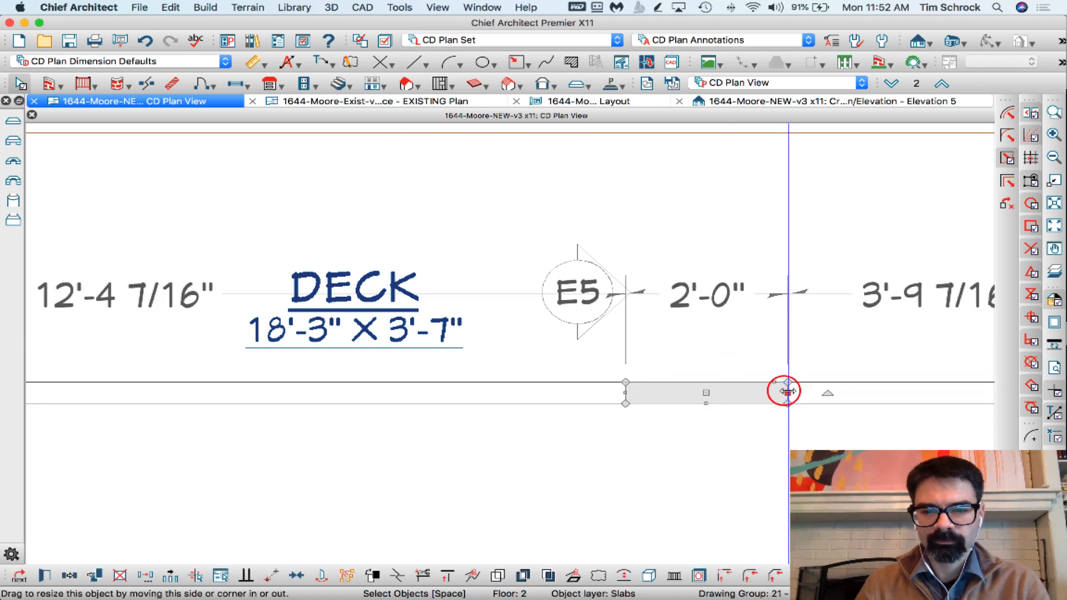
{"action": "left_click_drag", "start_coordinate": [706, 393], "coordinate": [668, 392]}
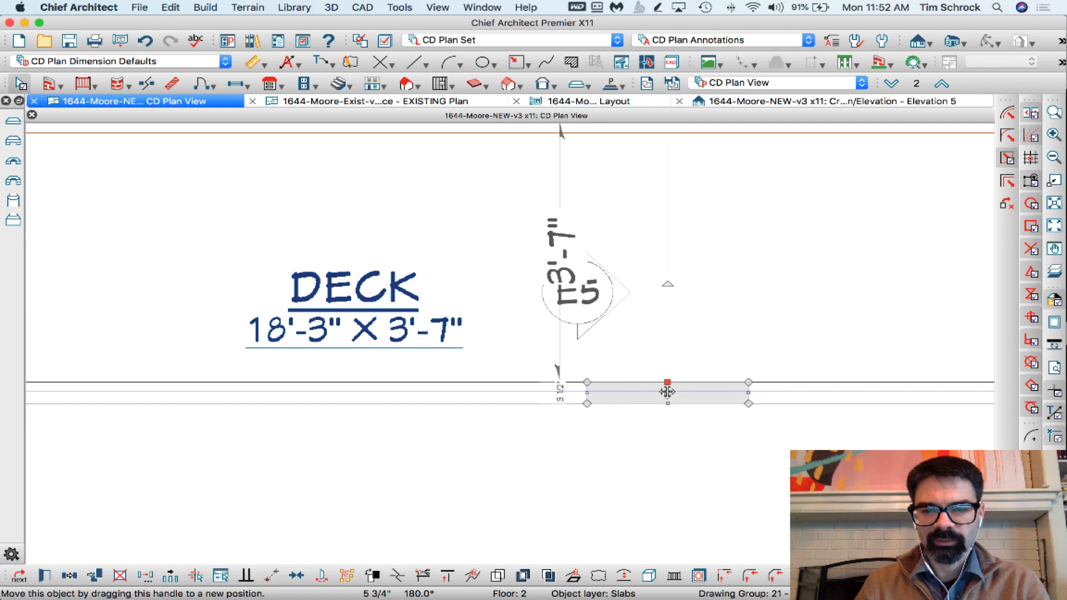
Step: In the Elevation 5 section view, try to move the slab down freehand onto the bottom rail outline
{"action": "left_click", "coordinate": [744, 104]}
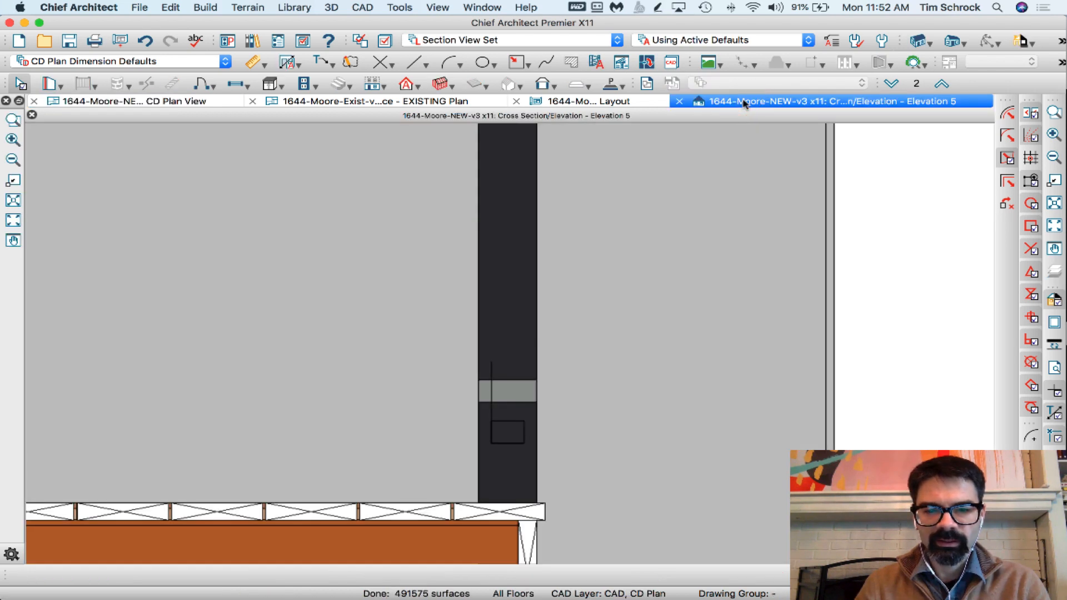
{"action": "left_click", "coordinate": [507, 389]}
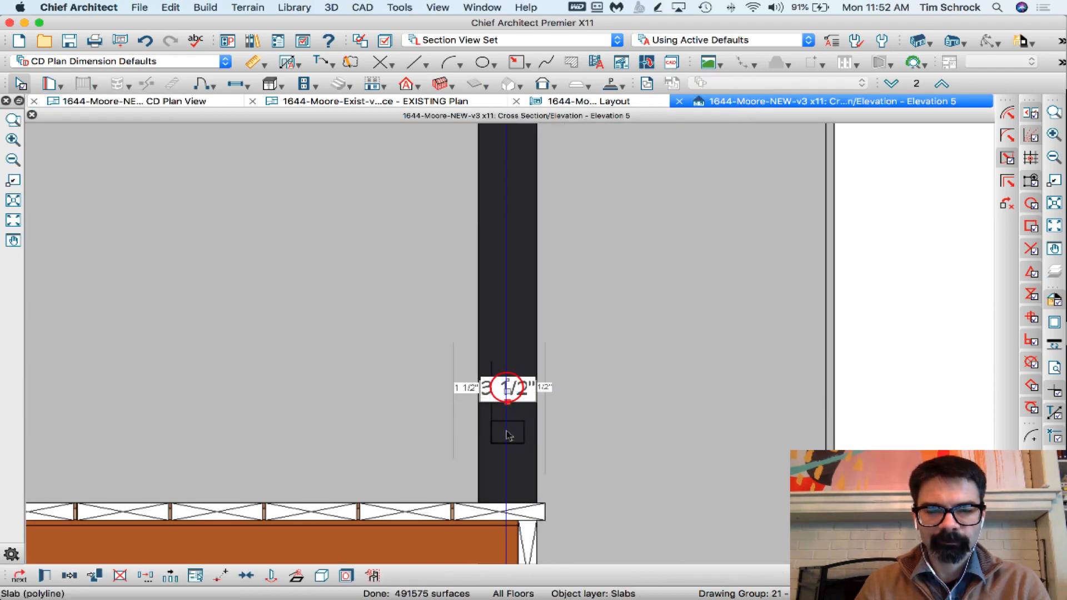
{"action": "scroll", "coordinate": [505, 411], "scroll_direction": "up", "scroll_amount": 2}
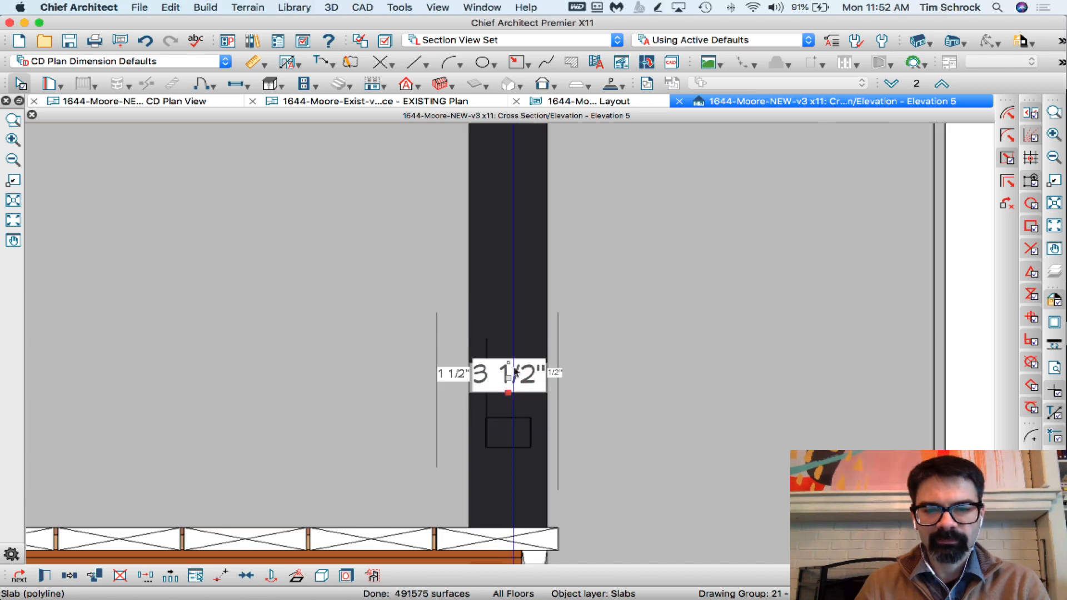
{"action": "mouse_move", "coordinate": [508, 378]}
{"action": "left_mouse_down"}
{"action": "mouse_move", "coordinate": [508, 413]}
{"action": "mouse_move", "coordinate": [510, 396]}
{"action": "left_mouse_up"}
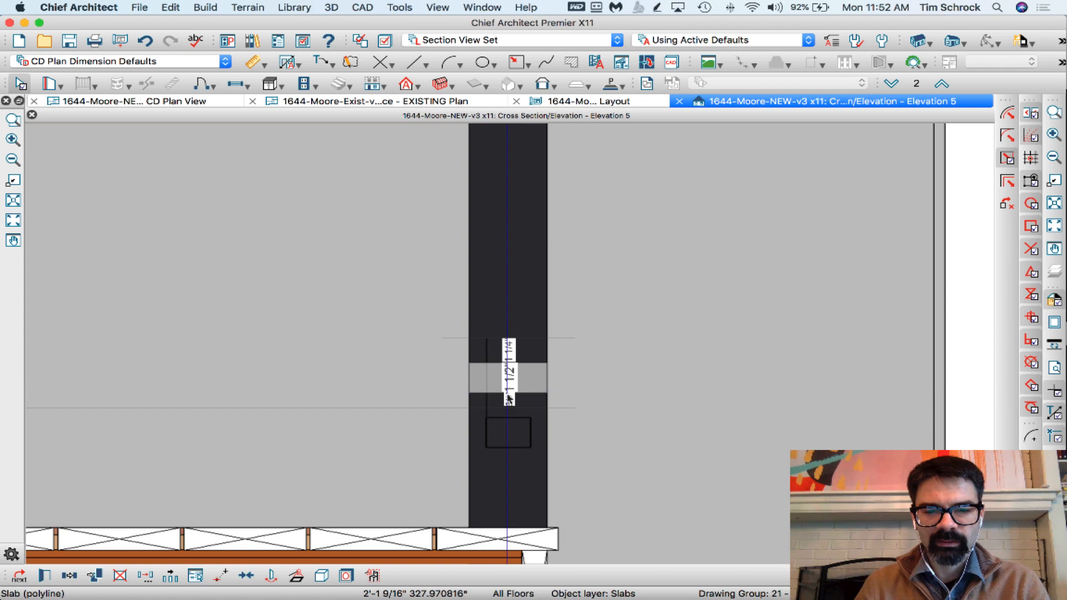
{"action": "key", "text": "Escape"}
{"action": "left_click", "coordinate": [512, 378]}
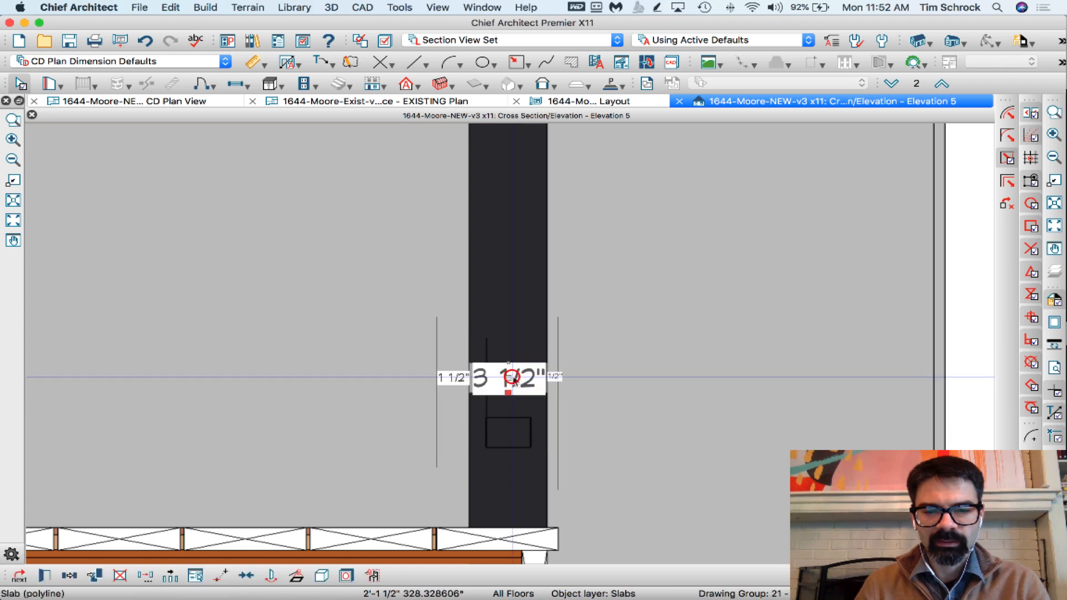
{"action": "left_click_drag", "start_coordinate": [510, 378], "coordinate": [509, 407]}
{"action": "key", "text": "Escape"}
Step: Move the slab by a Z delta of -4 relative to itself with Transform/Replicate
{"action": "left_click", "coordinate": [509, 378]}
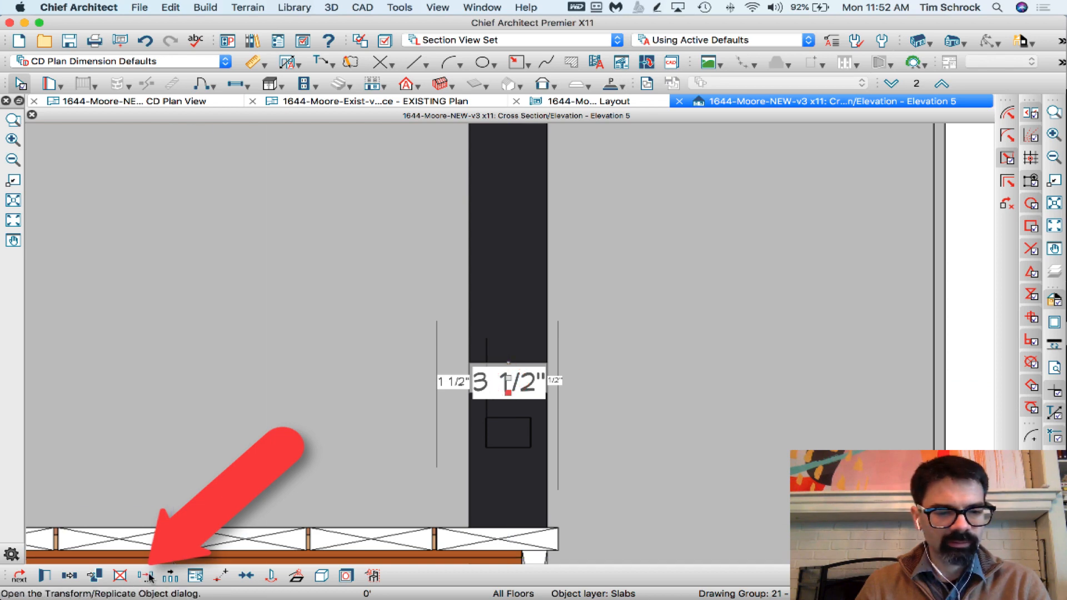
{"action": "left_click", "coordinate": [146, 576]}
{"action": "left_click", "coordinate": [346, 138]}
{"action": "left_click", "coordinate": [473, 220]}
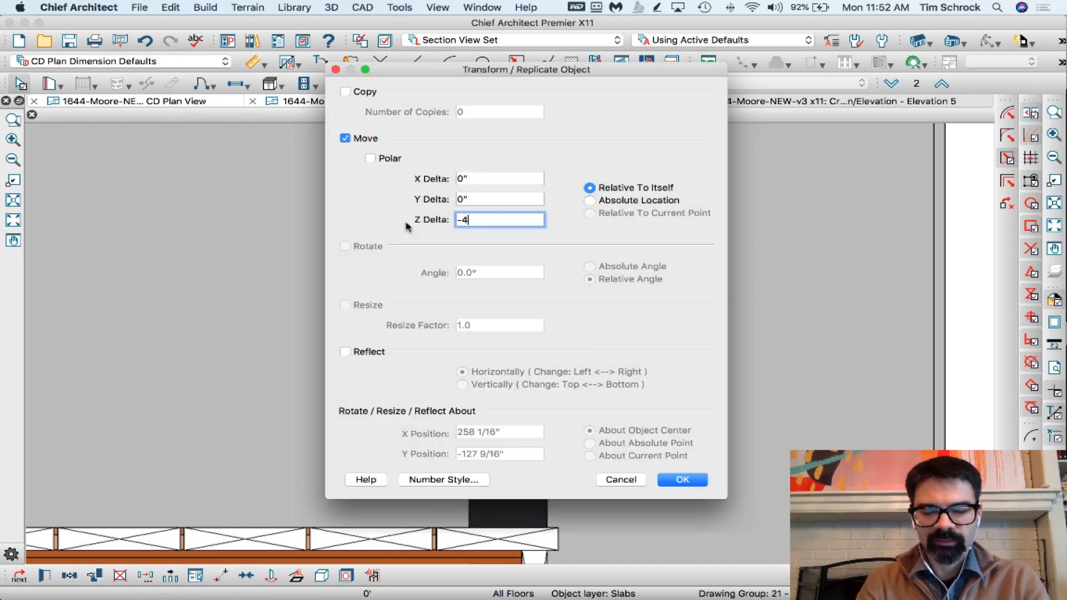
{"action": "type", "text": "-4"}
{"action": "key", "text": "Return"}
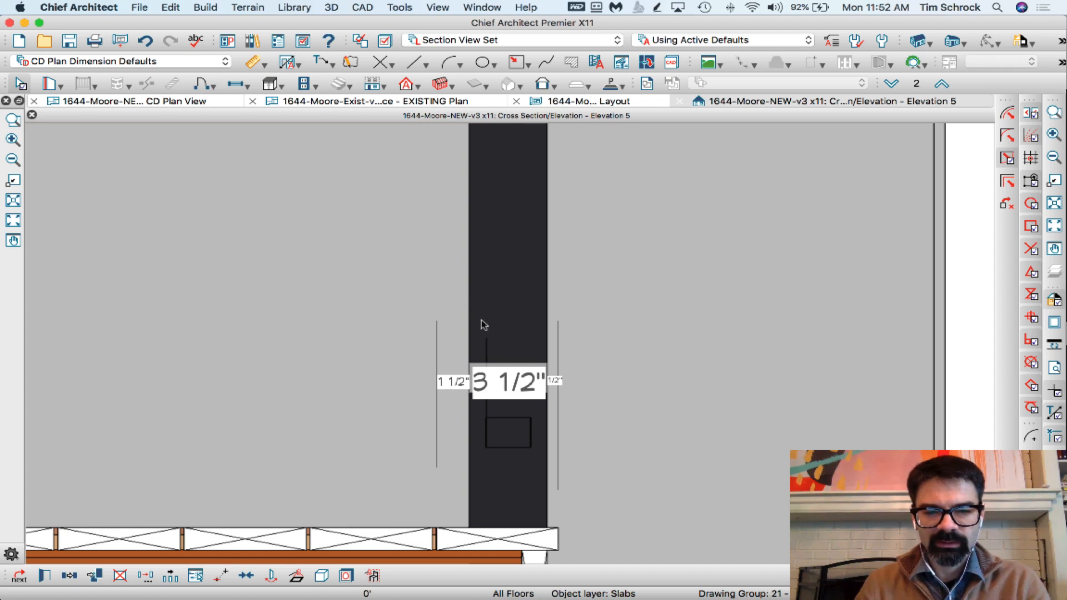
Step: Raise the slab about 1 1/4" onto the bottom rail outline and check its height above the decking with a CAD line
{"action": "left_click", "coordinate": [506, 464]}
{"action": "left_click_drag", "start_coordinate": [509, 439], "coordinate": [510, 432]}
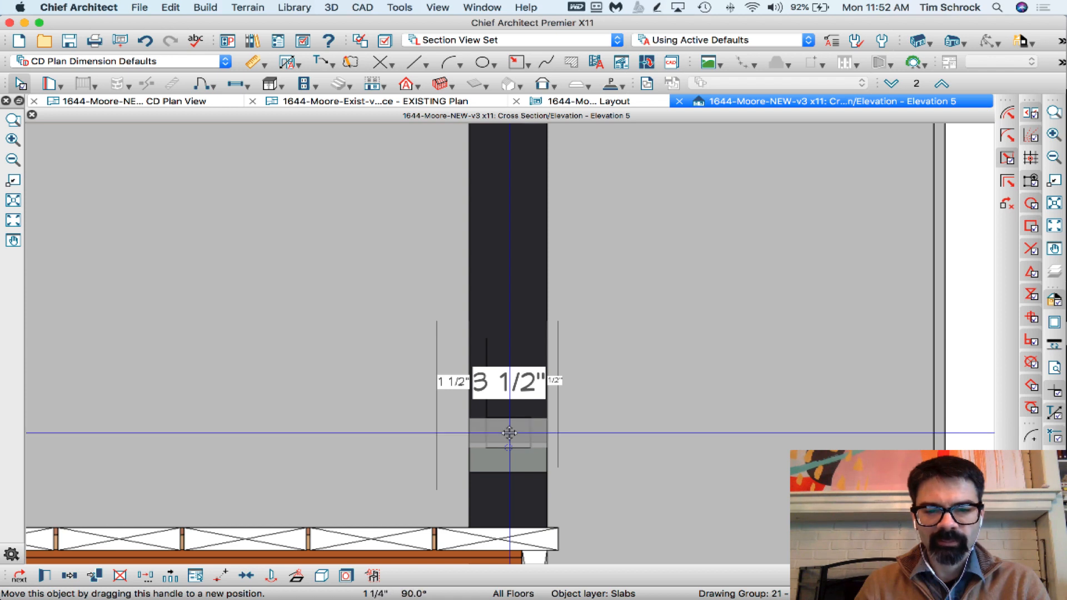
{"action": "left_click_drag", "start_coordinate": [509, 433], "coordinate": [472, 525]}
{"action": "key", "text": "l"}
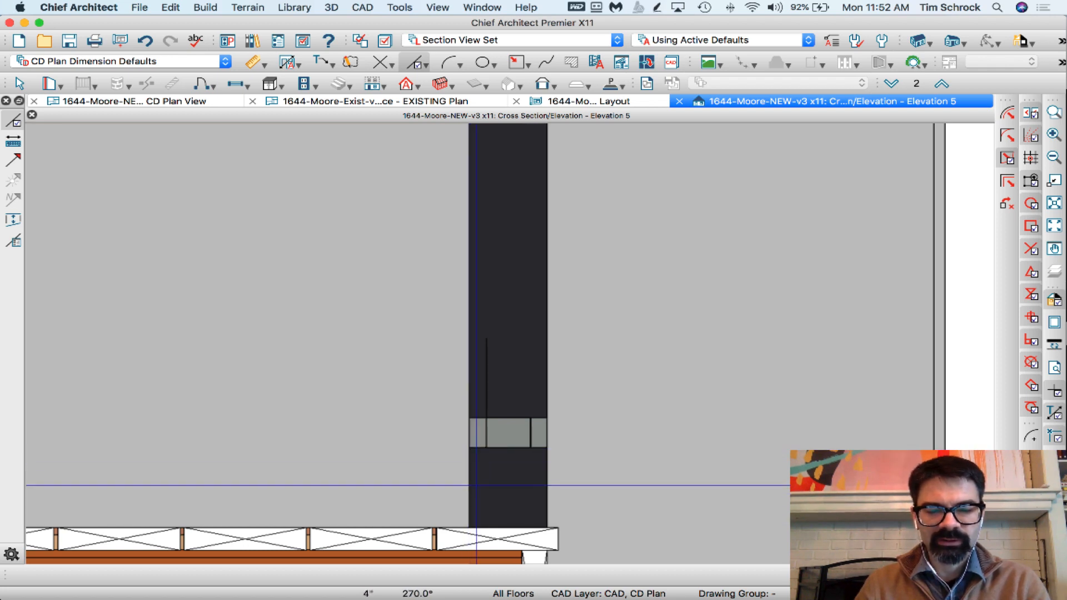
{"action": "scroll", "coordinate": [482, 487], "scroll_direction": "down", "scroll_amount": 3}
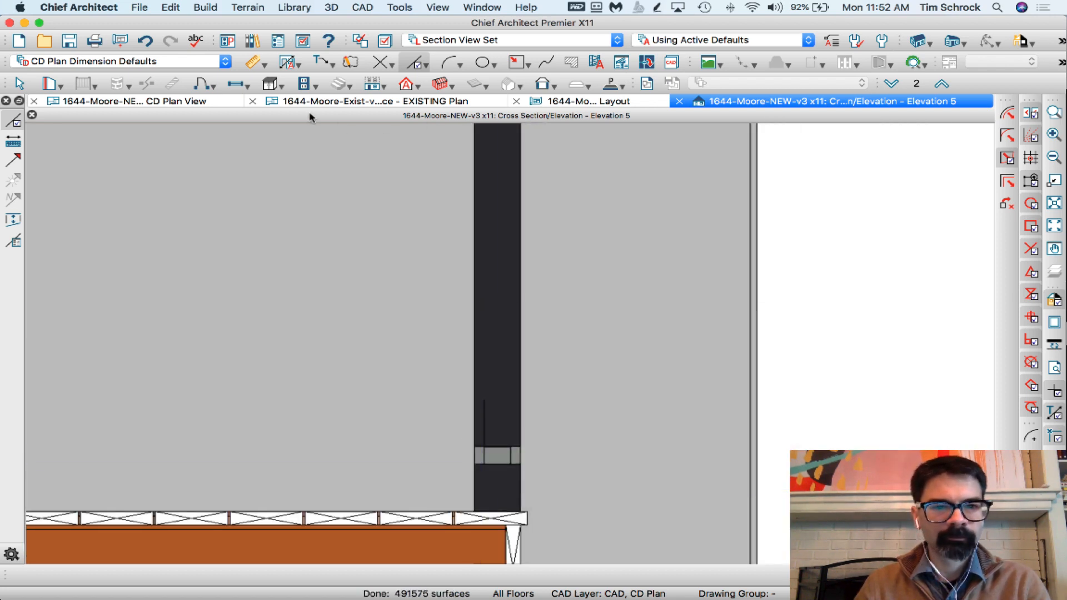
Step: Create a Perspective Full Overview of the house and examine the slab at the deck railing up close
{"action": "key", "text": "shift+o"}
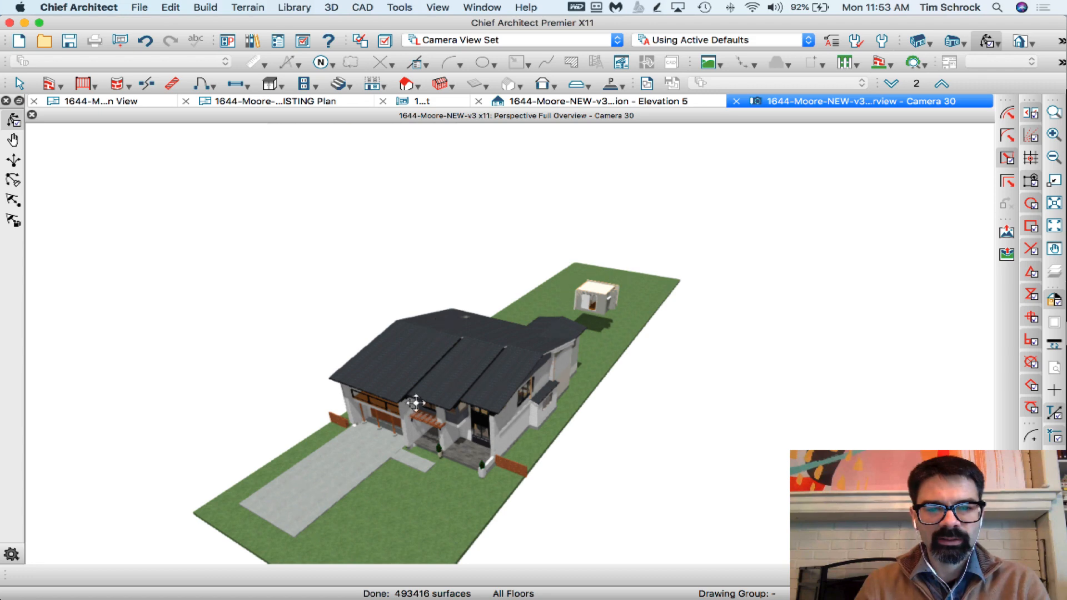
{"action": "scroll", "coordinate": [439, 385], "scroll_direction": "up", "scroll_amount": 10}
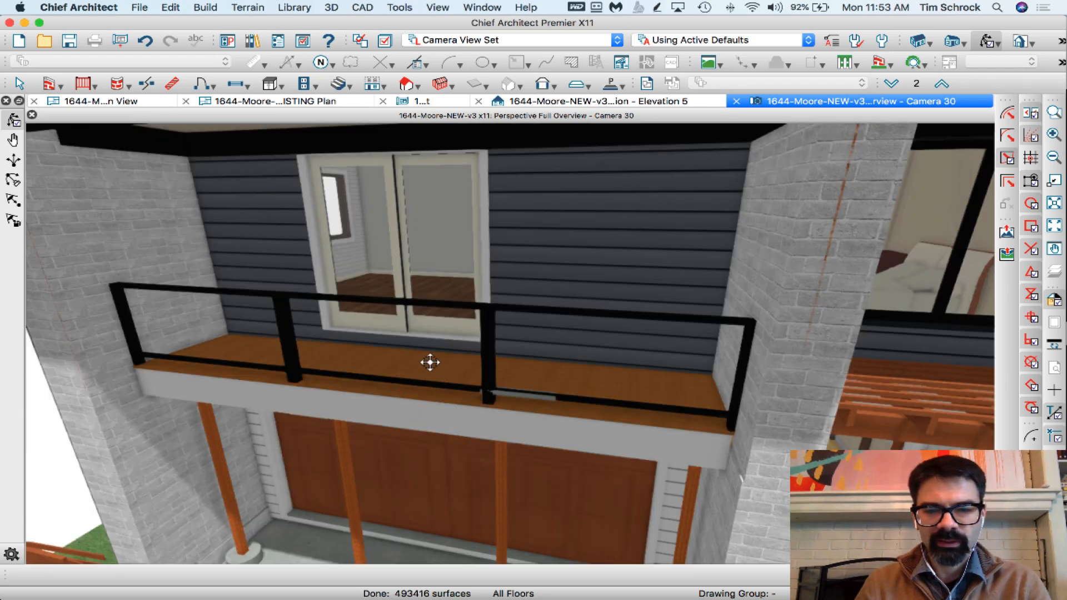
{"action": "left_click_drag", "start_coordinate": [429, 362], "coordinate": [422, 357]}
{"action": "scroll", "coordinate": [435, 340], "scroll_direction": "up", "scroll_amount": 3}
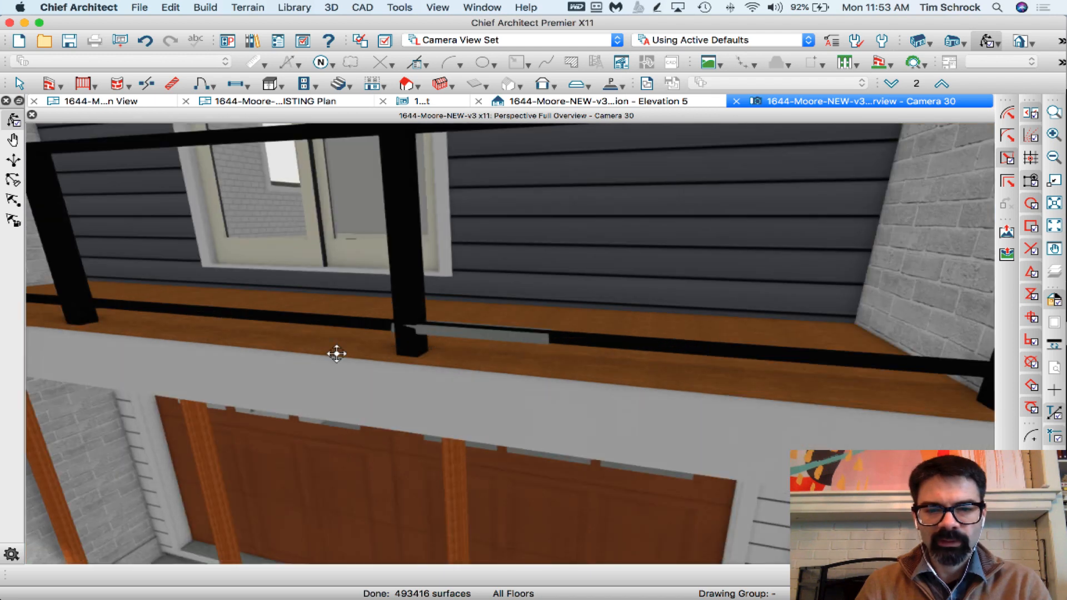
{"action": "scroll", "coordinate": [336, 354], "scroll_direction": "down", "scroll_amount": 3}
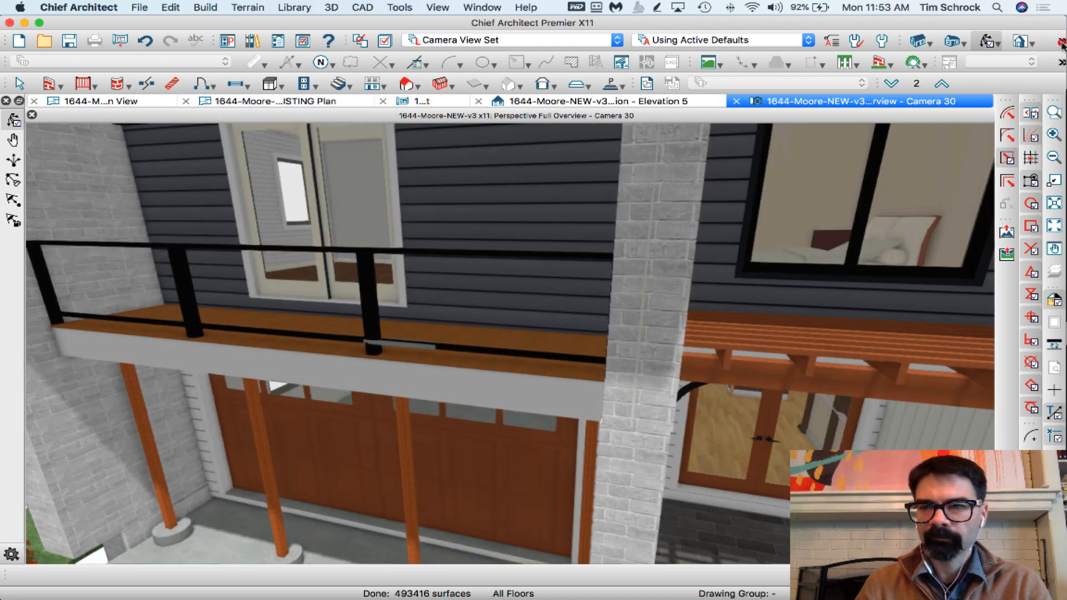
Step: Pick up the Maple--PAINTED: Autumn material from the pergola with the material eyedropper and apply it to the railing slab
{"action": "left_click", "coordinate": [1061, 42]}
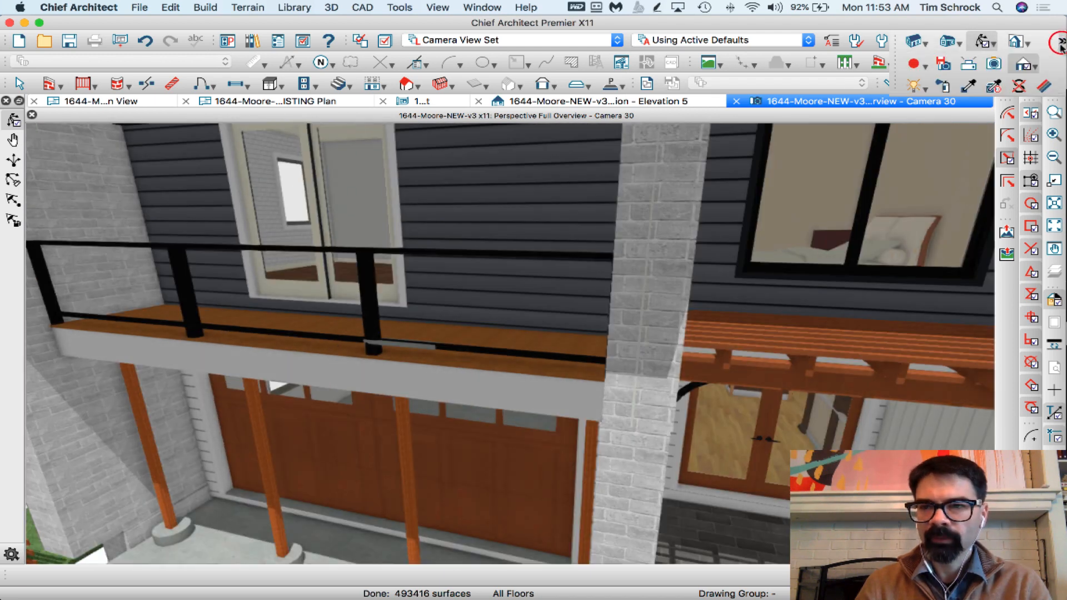
{"action": "left_click", "coordinate": [964, 85]}
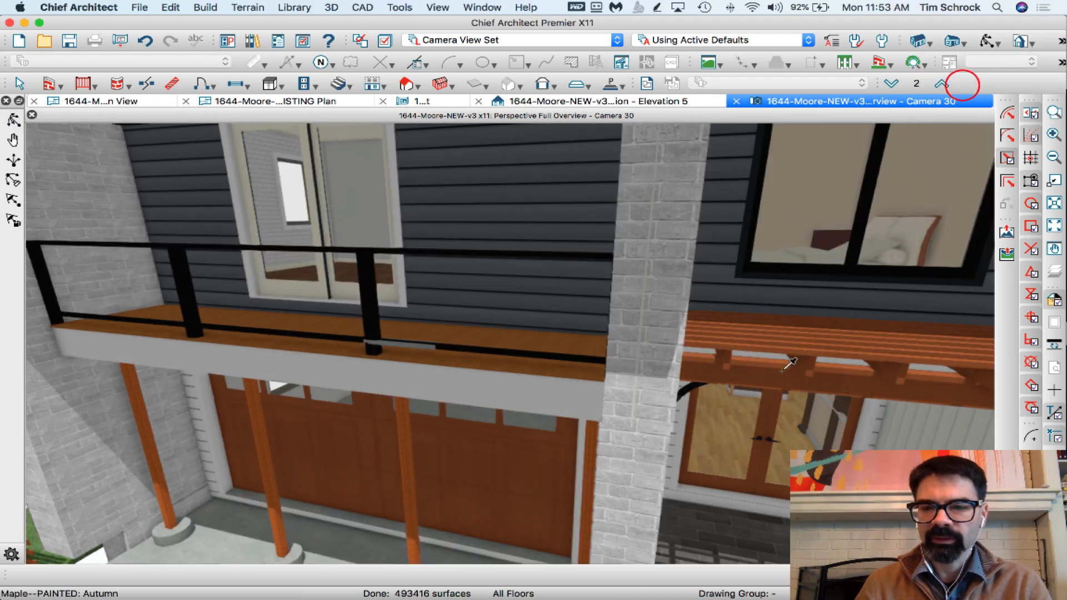
{"action": "left_click", "coordinate": [782, 370]}
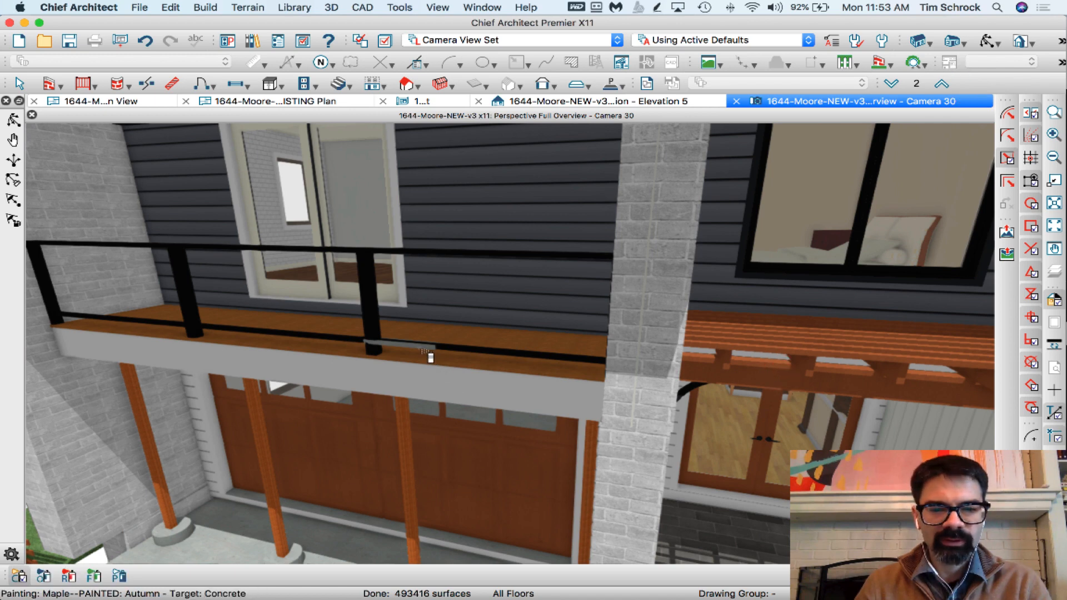
{"action": "left_click", "coordinate": [428, 353]}
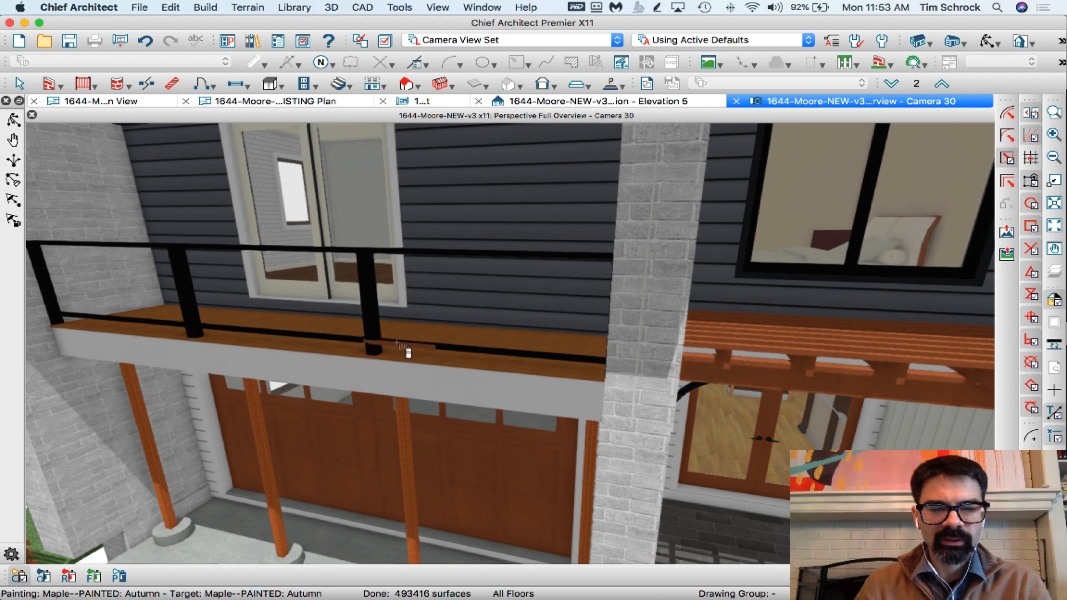
Step: Leave the material eyedropper and return to the Elevation 5 cross section showing the deck railing
{"action": "key", "text": "Escape"}
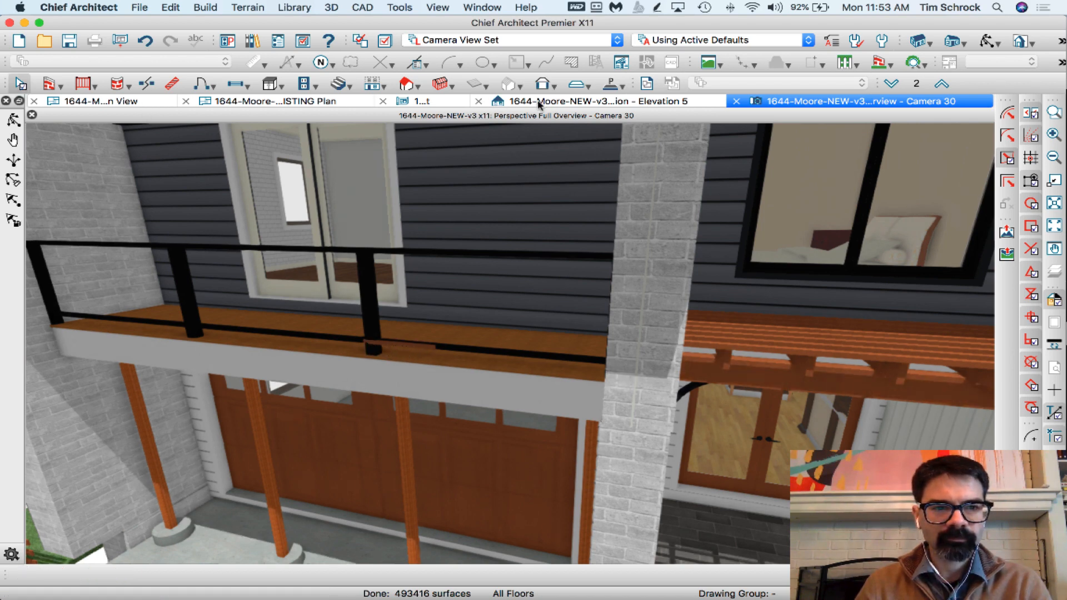
{"action": "left_click", "coordinate": [569, 103]}
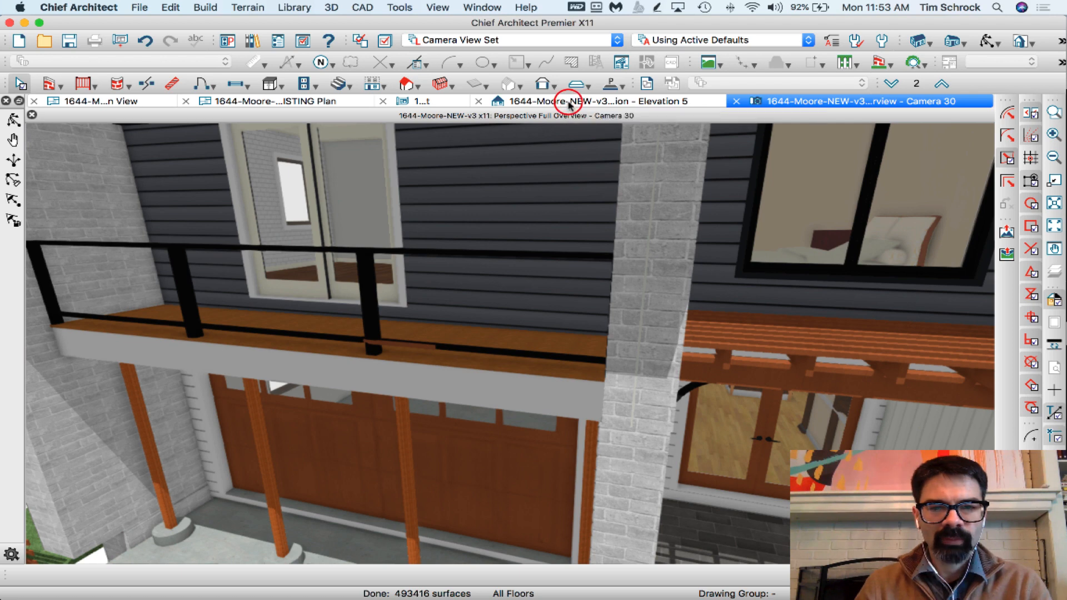
{"action": "scroll", "coordinate": [562, 486], "scroll_direction": "down", "scroll_amount": 3}
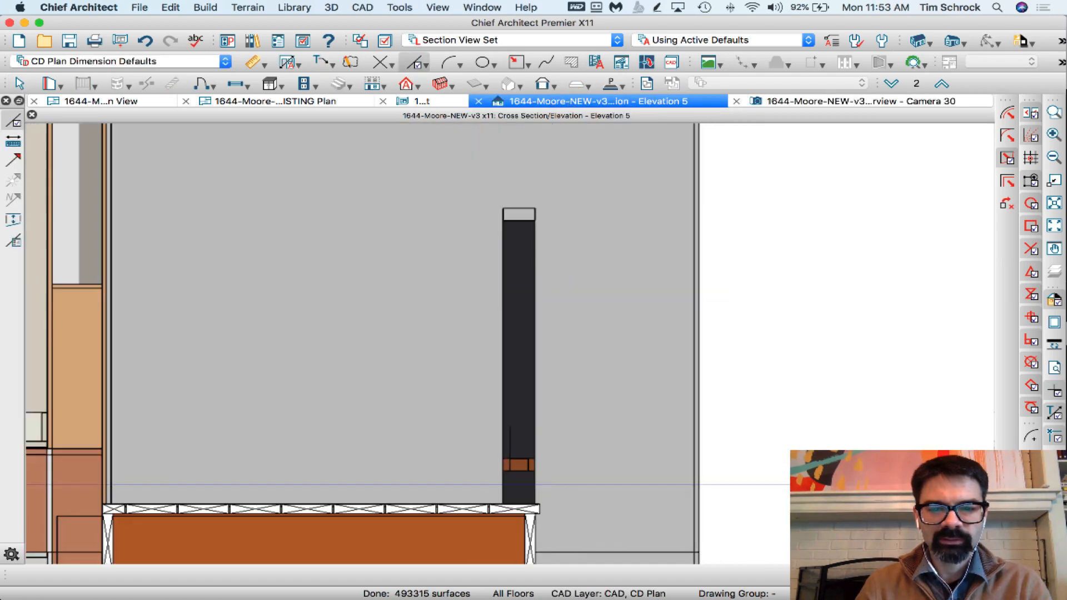
{"action": "scroll", "coordinate": [507, 486], "scroll_direction": "up", "scroll_amount": 2}
{"action": "key", "text": "Escape"}
Step: Copy the bottom rail slab upward along the post with Multiple Copy at a 5 1/2" primary offset
{"action": "left_click", "coordinate": [507, 466]}
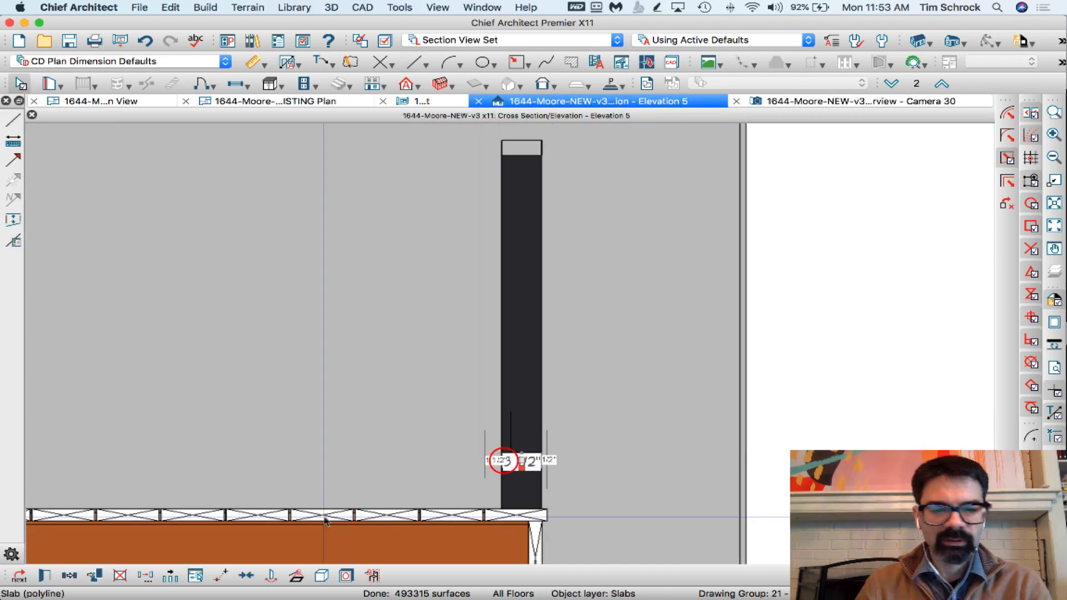
{"action": "left_click", "coordinate": [169, 578]}
{"action": "left_click", "coordinate": [44, 575]}
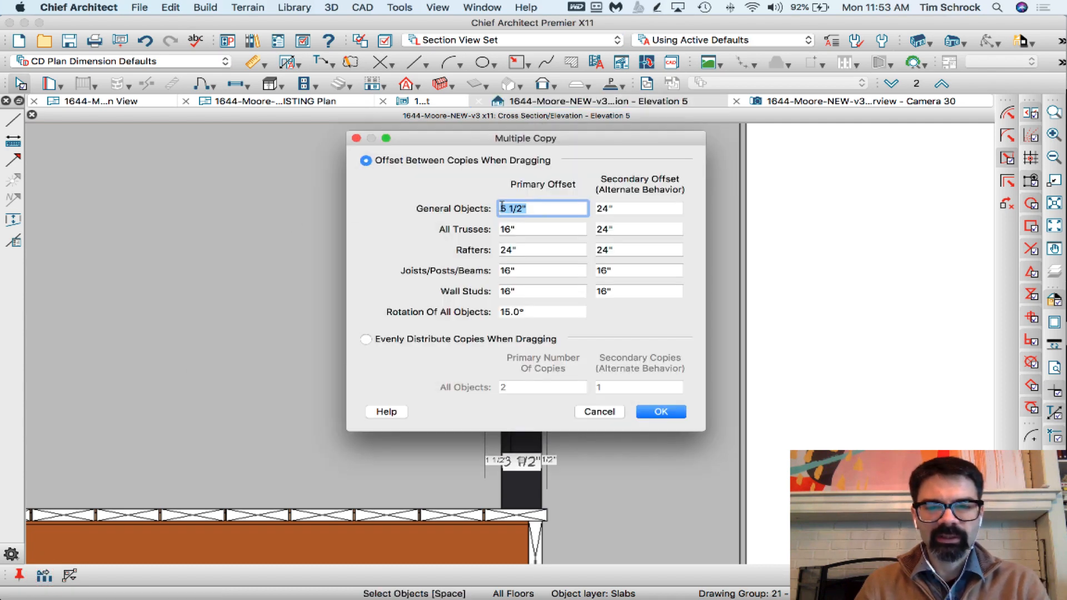
{"action": "left_click", "coordinate": [664, 412]}
{"action": "left_click_drag", "start_coordinate": [522, 461], "coordinate": [530, 169]}
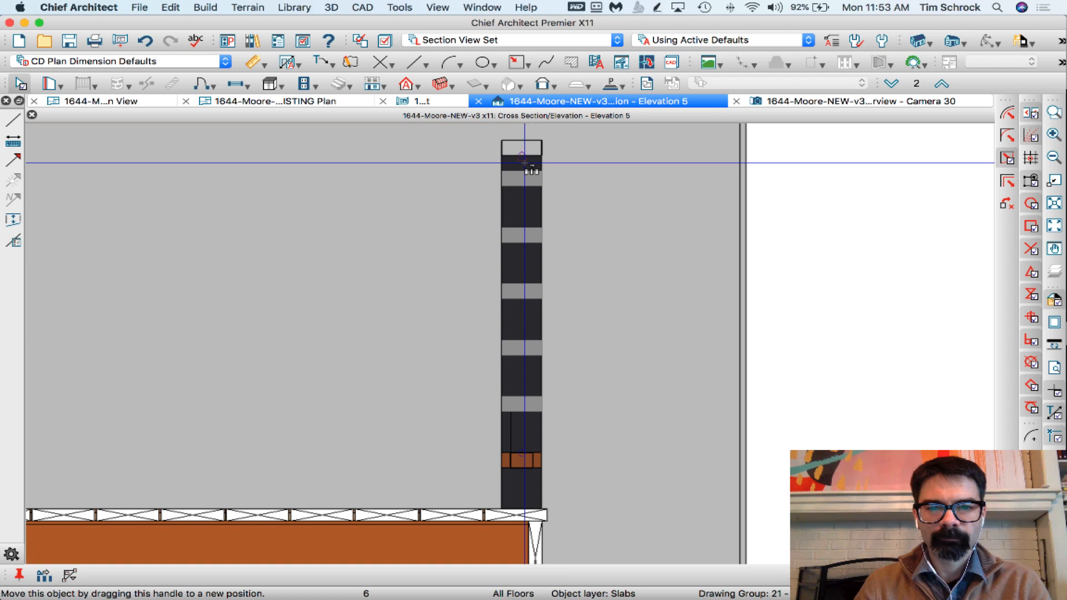
{"action": "left_click_drag", "start_coordinate": [525, 163], "coordinate": [524, 163]}
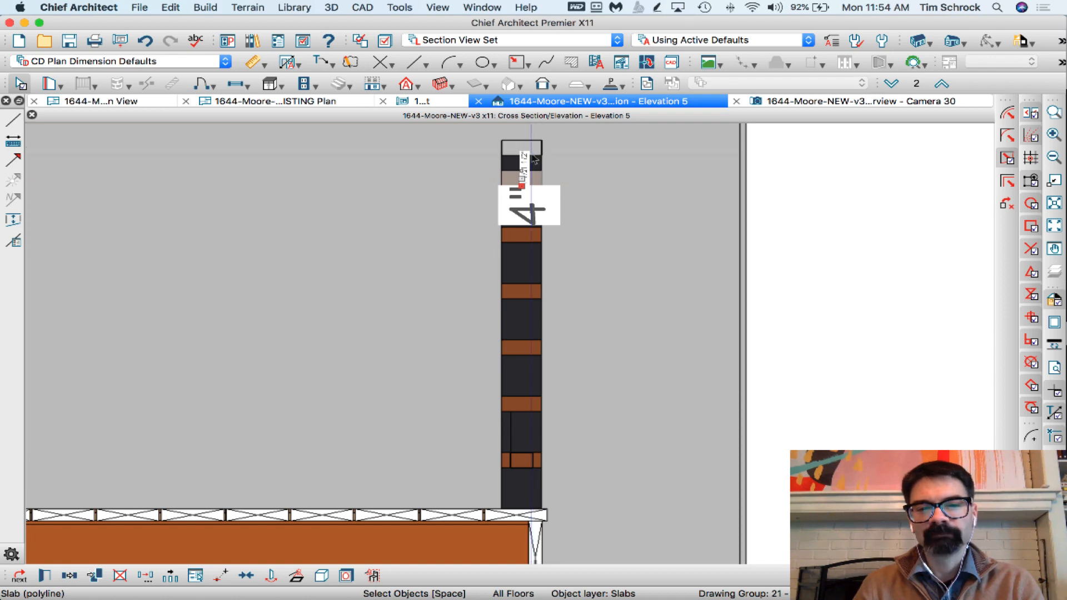
{"action": "left_click", "coordinate": [564, 156]}
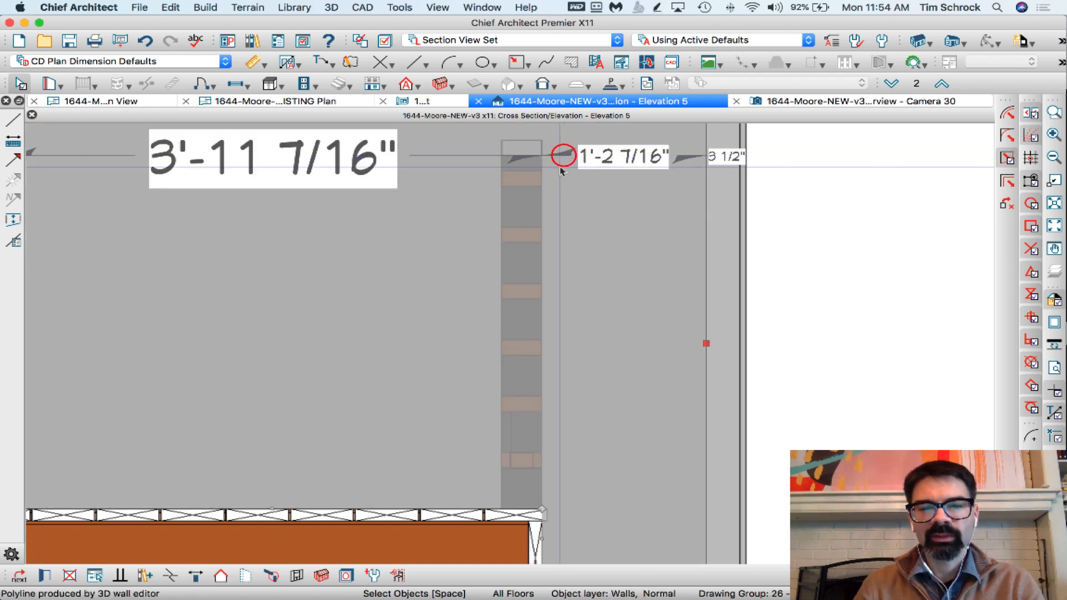
{"action": "left_click", "coordinate": [564, 155]}
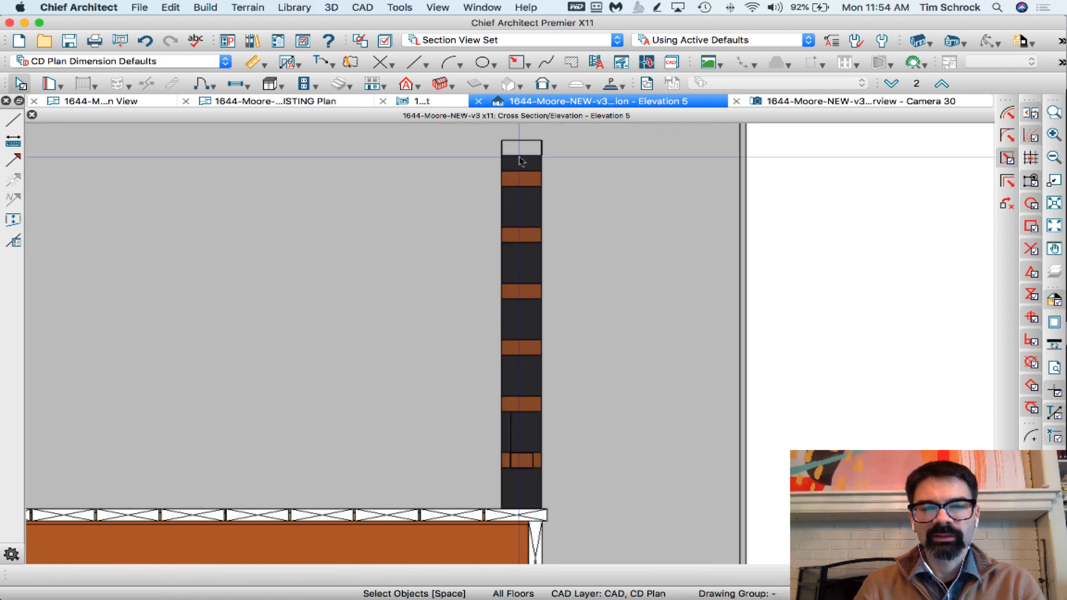
Step: Delete the five slab copies above the original bottom rail slab
{"action": "key", "text": "n"}
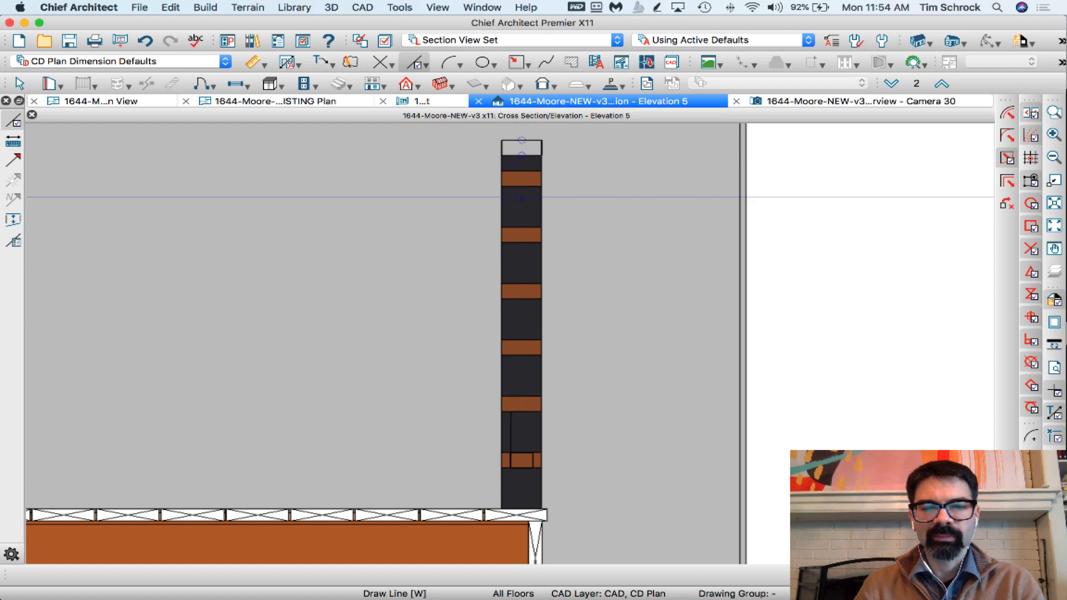
{"action": "key", "text": "space"}
{"action": "left_click", "coordinate": [522, 175]}
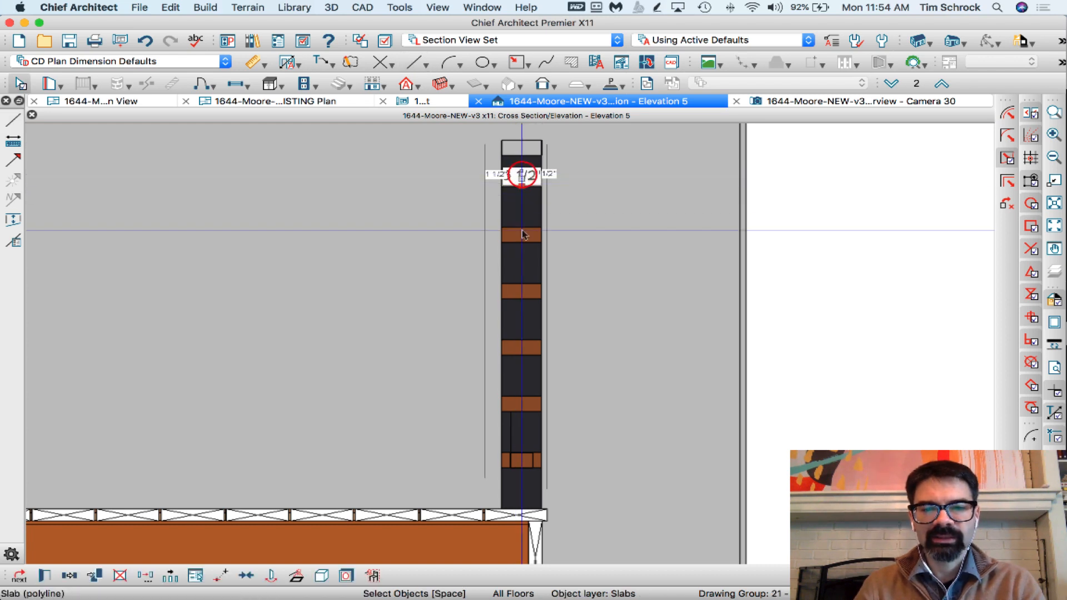
{"action": "left_click", "coordinate": [522, 234], "text": "shift"}
{"action": "left_click", "coordinate": [517, 292], "text": "shift"}
{"action": "left_click", "coordinate": [521, 349], "text": "shift"}
{"action": "left_click", "coordinate": [527, 402], "text": "shift"}
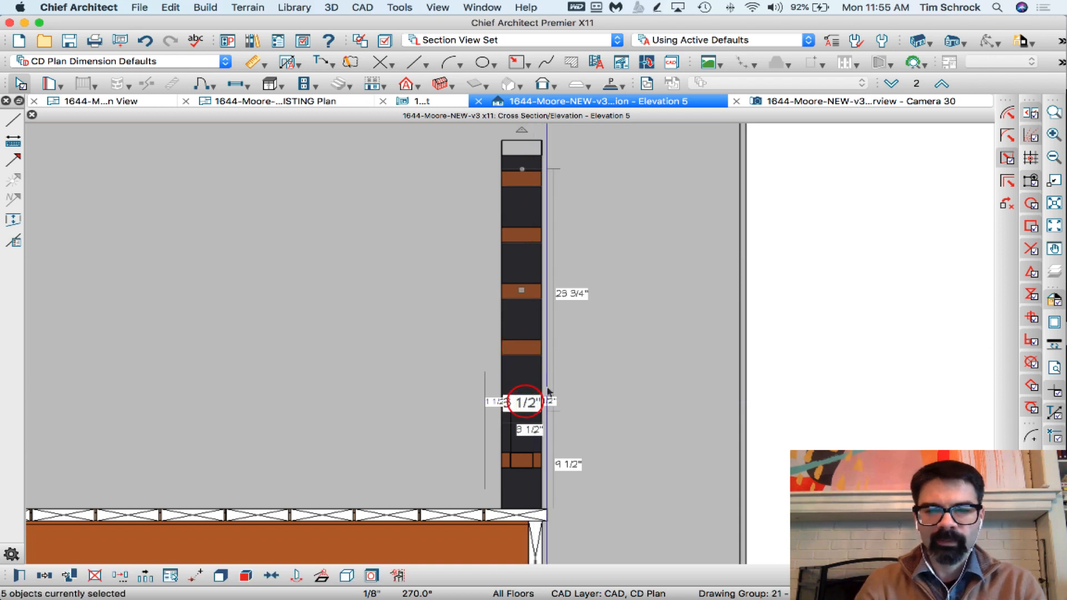
{"action": "key", "text": "Delete"}
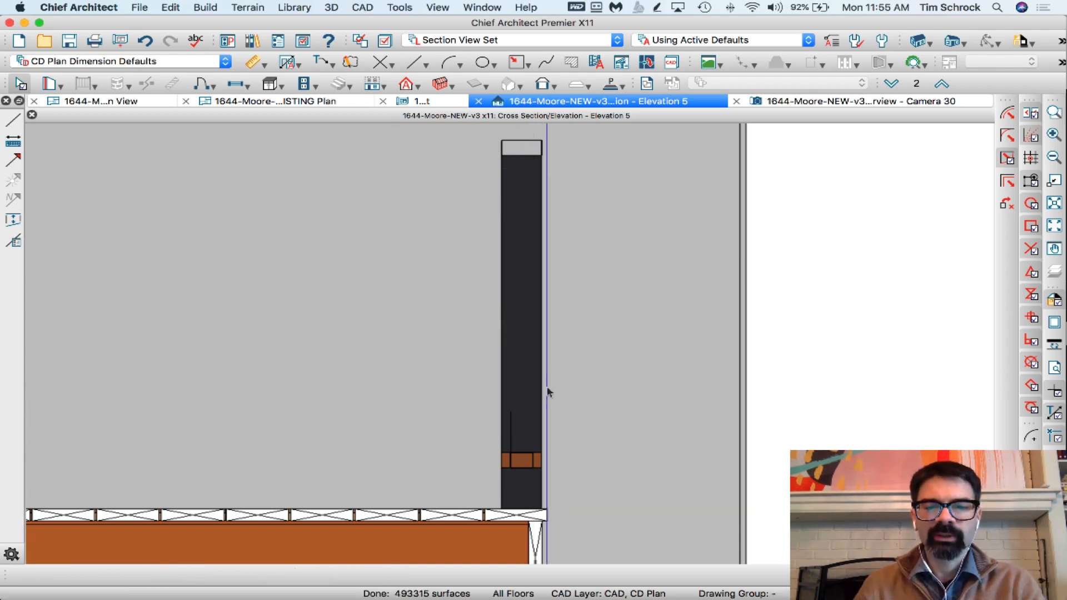
Step: Copy the bottom rail slab up to the top rail with Multiple Copy, evenly distributing 6 copies
{"action": "left_click", "coordinate": [537, 460]}
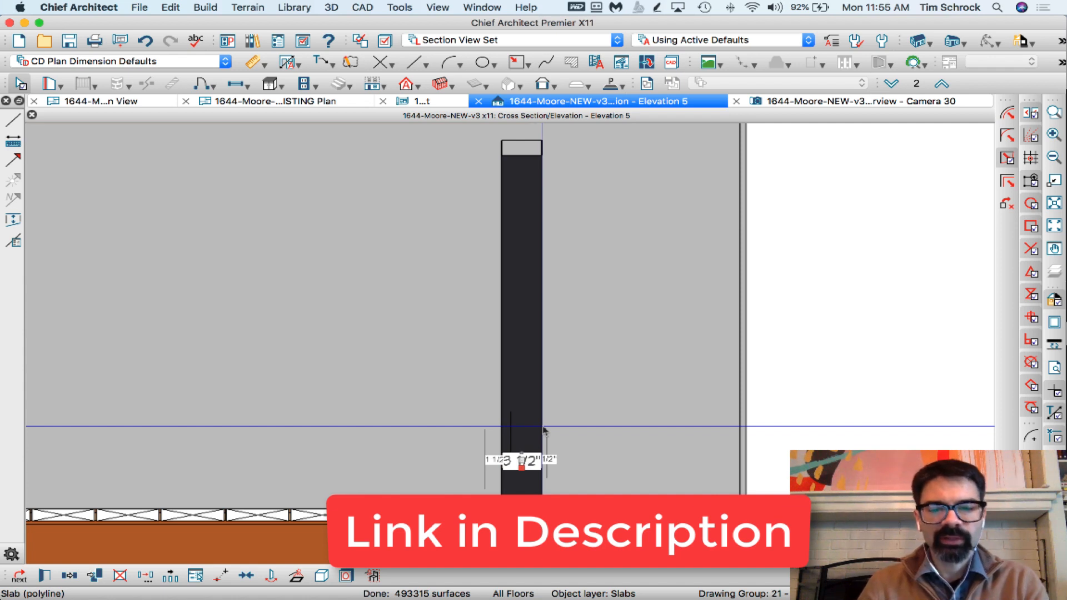
{"action": "left_click", "coordinate": [170, 578]}
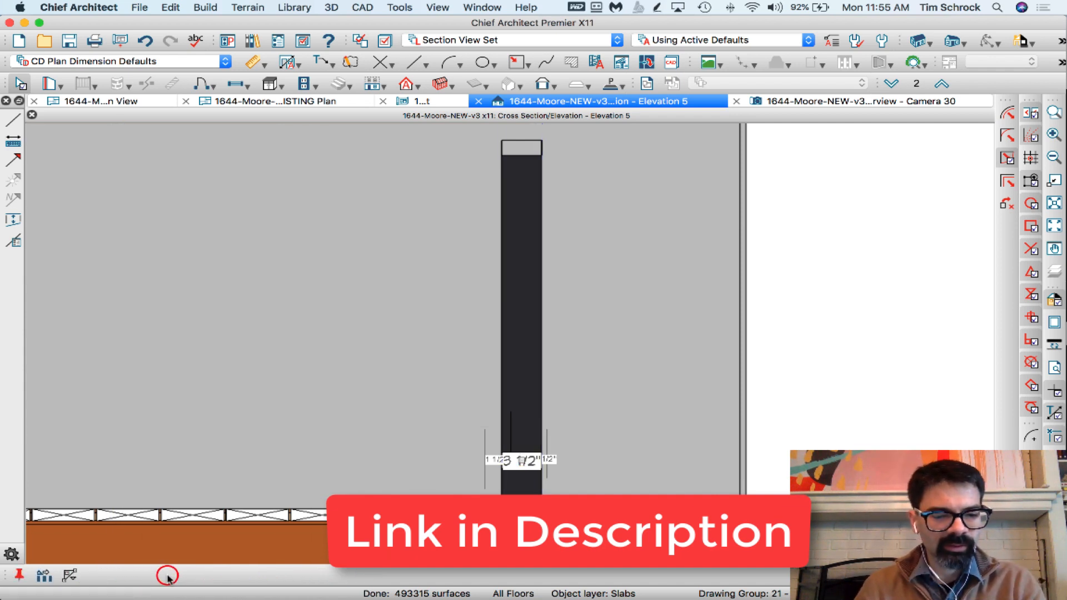
{"action": "left_click", "coordinate": [44, 579]}
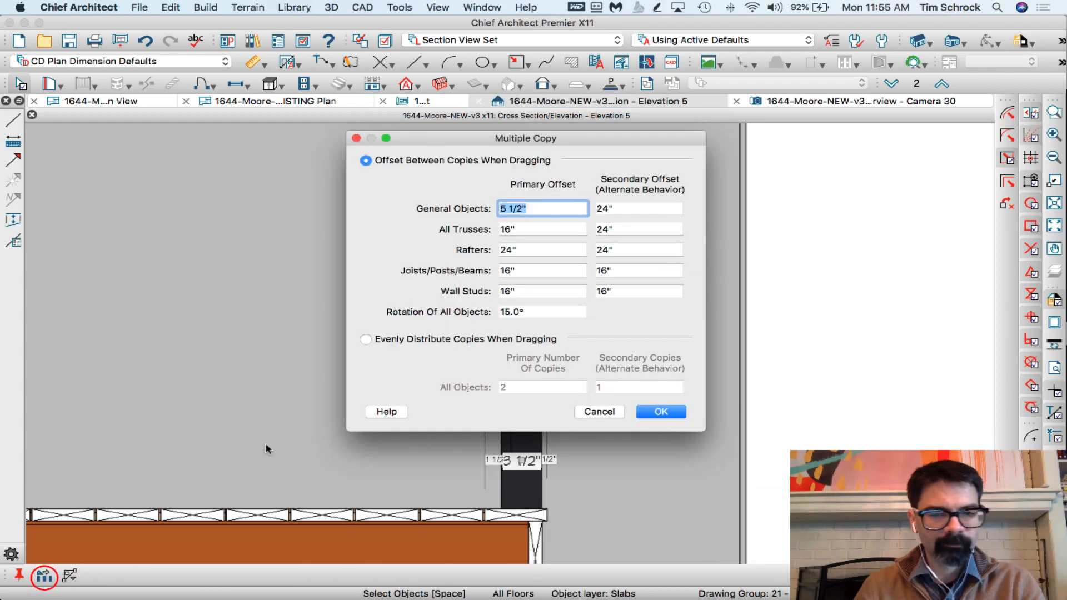
{"action": "left_click", "coordinate": [366, 339]}
{"action": "type", "text": "6"}
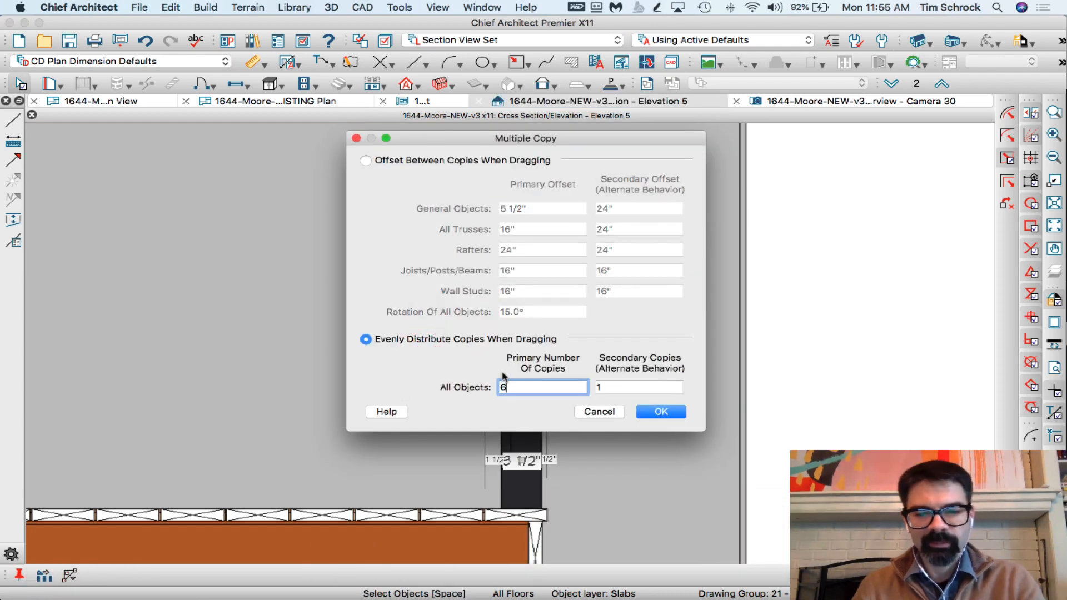
{"action": "left_click", "coordinate": [661, 412]}
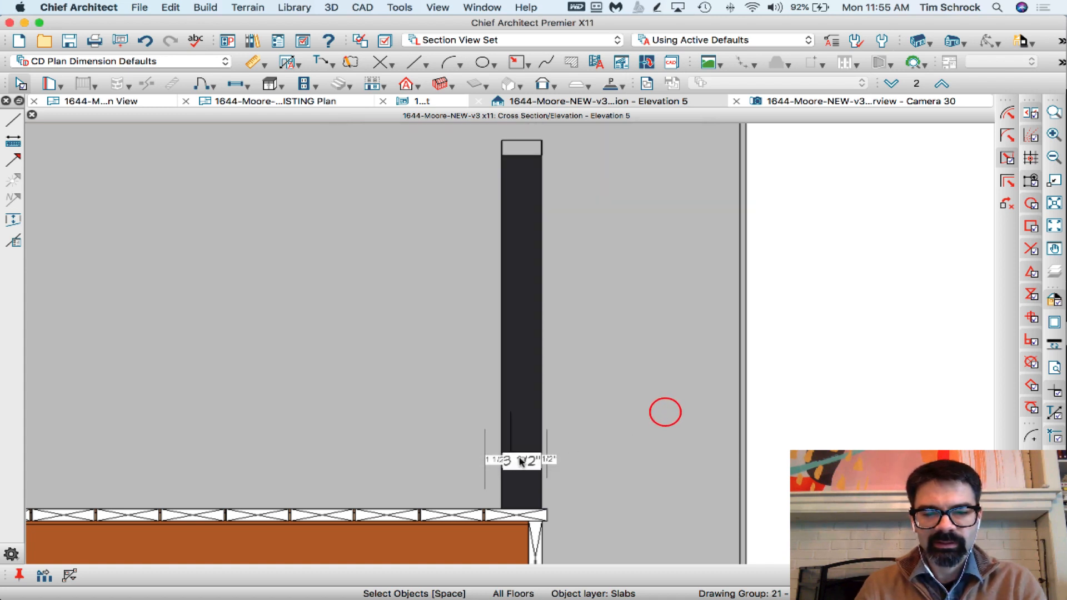
{"action": "left_click_drag", "start_coordinate": [523, 461], "coordinate": [528, 154]}
{"action": "scroll", "coordinate": [522, 147], "scroll_direction": "up", "scroll_amount": 4}
{"action": "scroll", "coordinate": [530, 157], "scroll_direction": "down", "scroll_amount": 2}
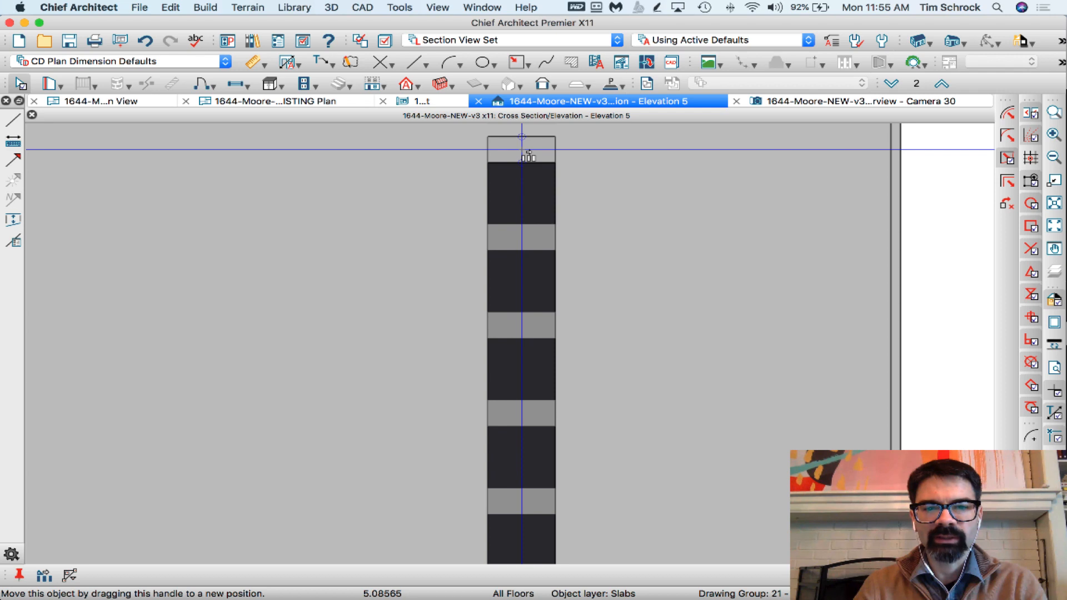
{"action": "left_click_drag", "start_coordinate": [522, 150], "coordinate": [523, 150]}
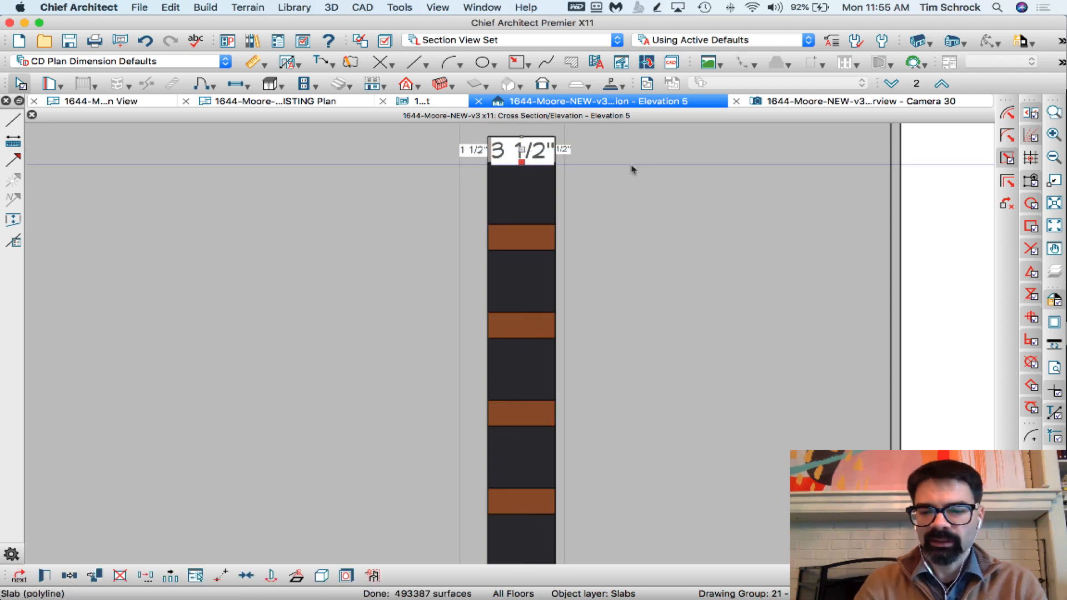
{"action": "left_click", "coordinate": [631, 165]}
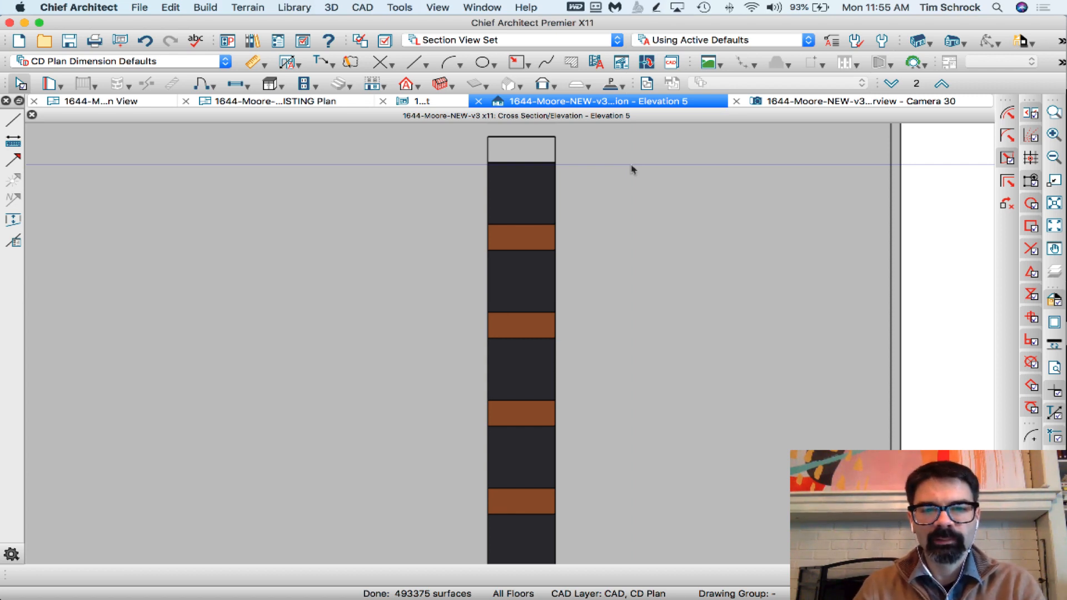
Step: Move the topmost slab copy down so it sits directly beneath the top rail outline
{"action": "left_click", "coordinate": [502, 176]}
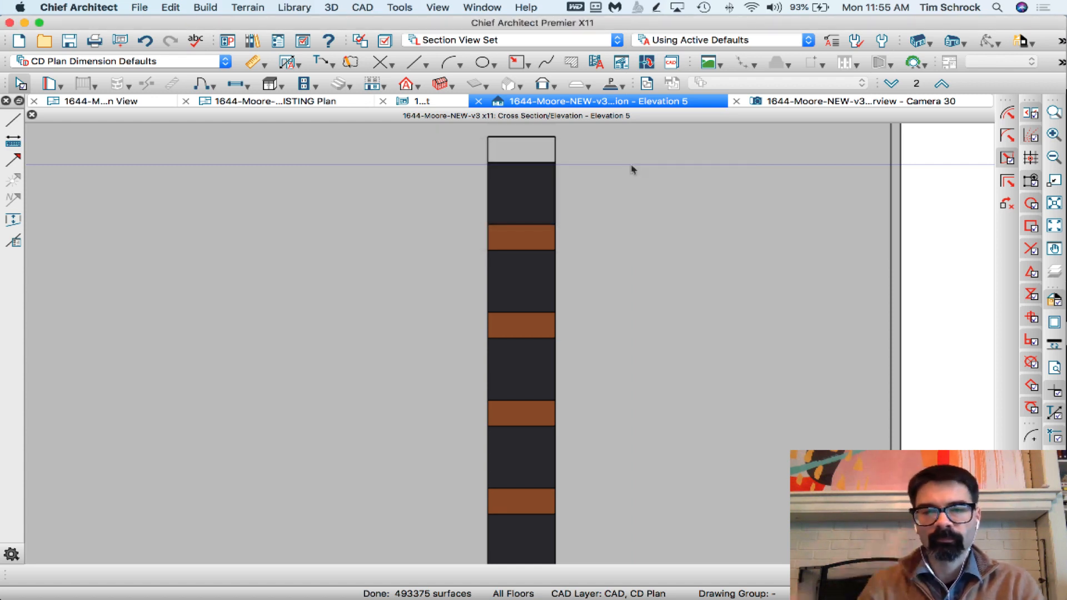
{"action": "scroll", "coordinate": [400, 195], "scroll_direction": "down", "scroll_amount": 2}
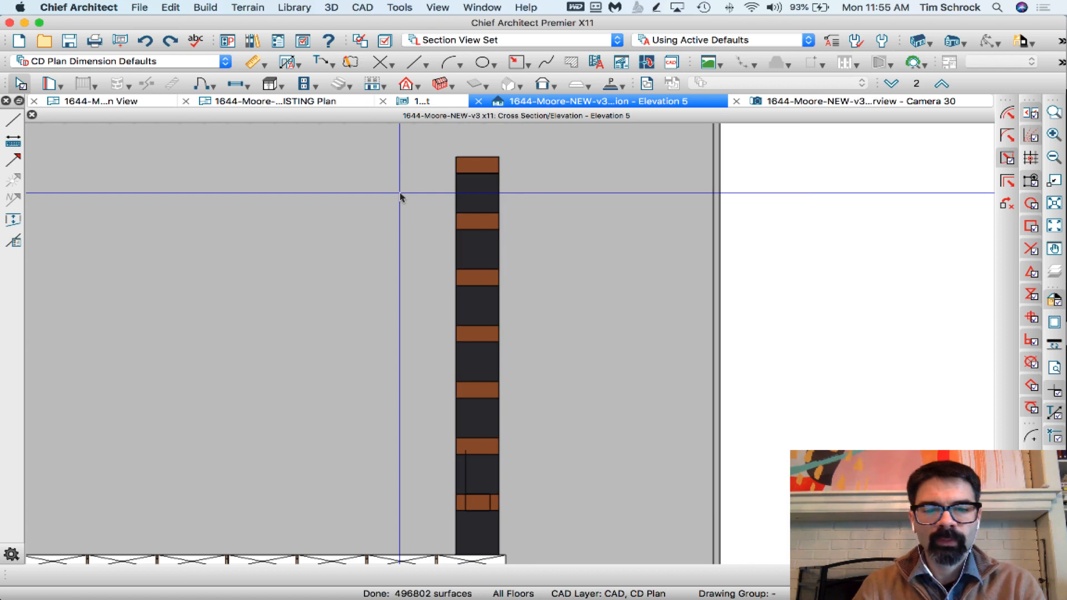
{"action": "left_click", "coordinate": [466, 174]}
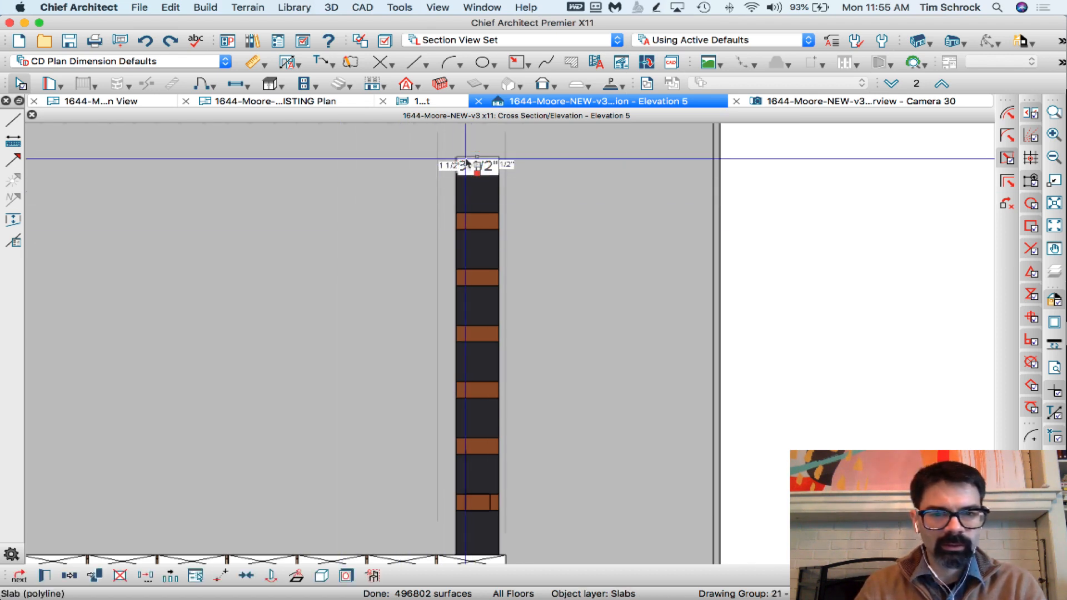
{"action": "scroll", "coordinate": [480, 144], "scroll_direction": "up", "scroll_amount": 3}
{"action": "scroll", "coordinate": [481, 143], "scroll_direction": "up", "scroll_amount": 1}
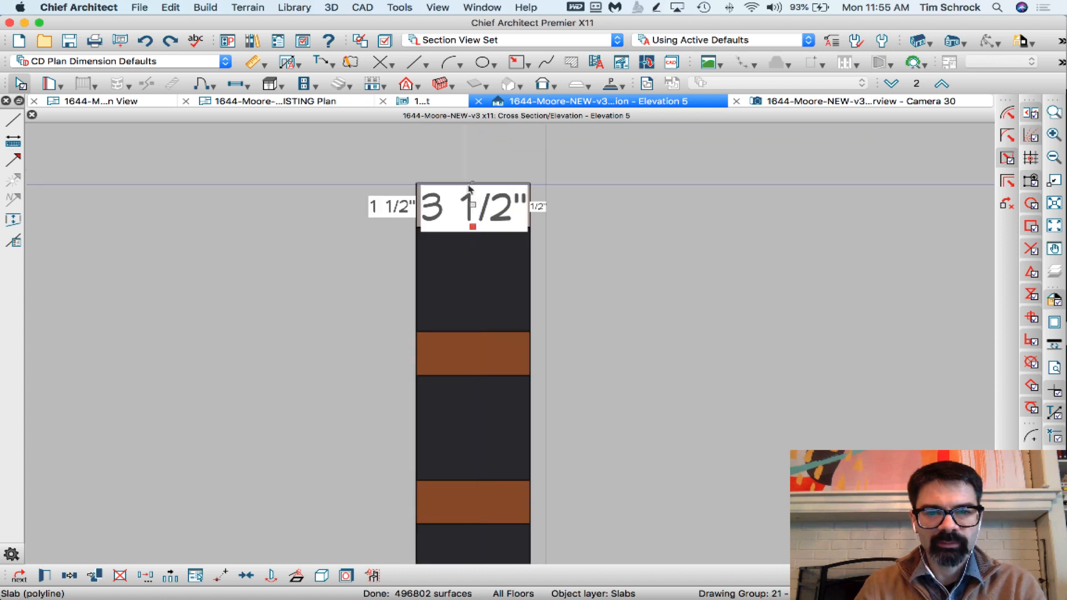
{"action": "left_click_drag", "start_coordinate": [470, 205], "coordinate": [474, 245]}
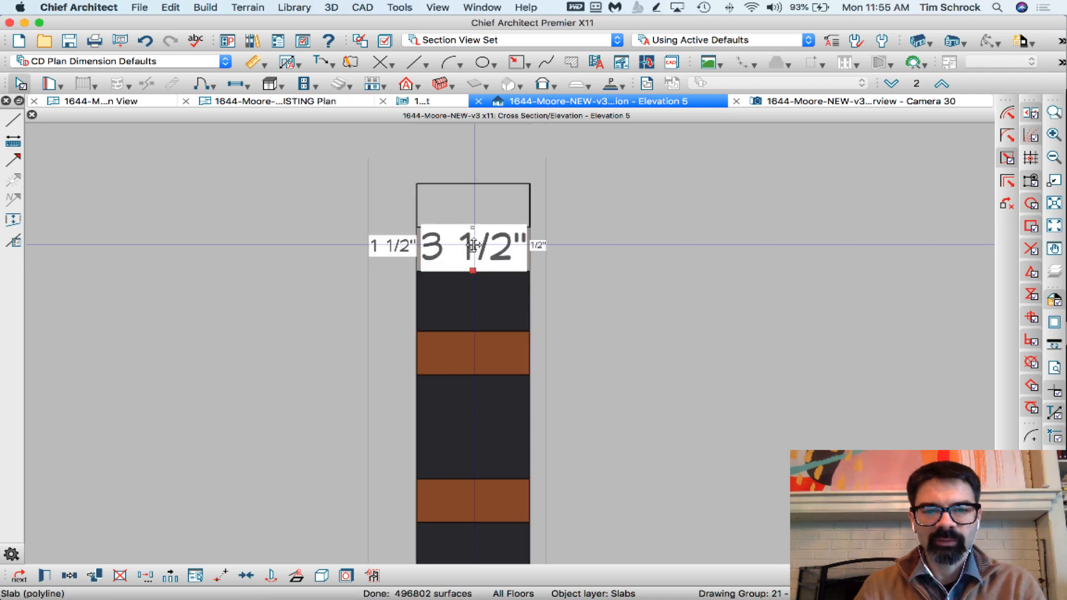
{"action": "scroll", "coordinate": [475, 244], "scroll_direction": "up", "scroll_amount": 3}
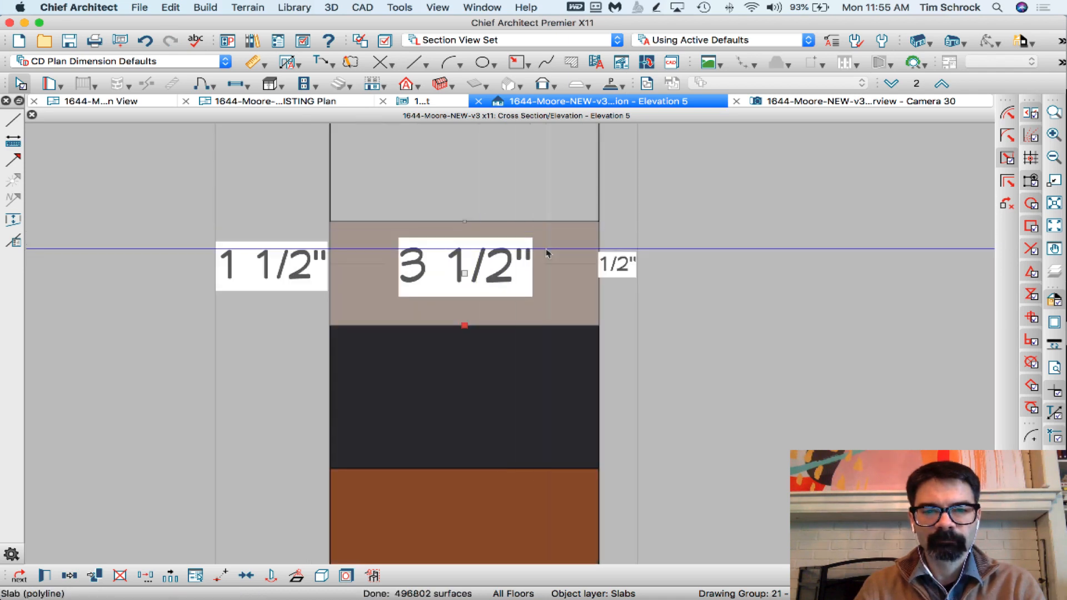
Step: Thin the slab under the top rail by raising its bottom edge 1 3/8"
{"action": "left_click", "coordinate": [564, 274]}
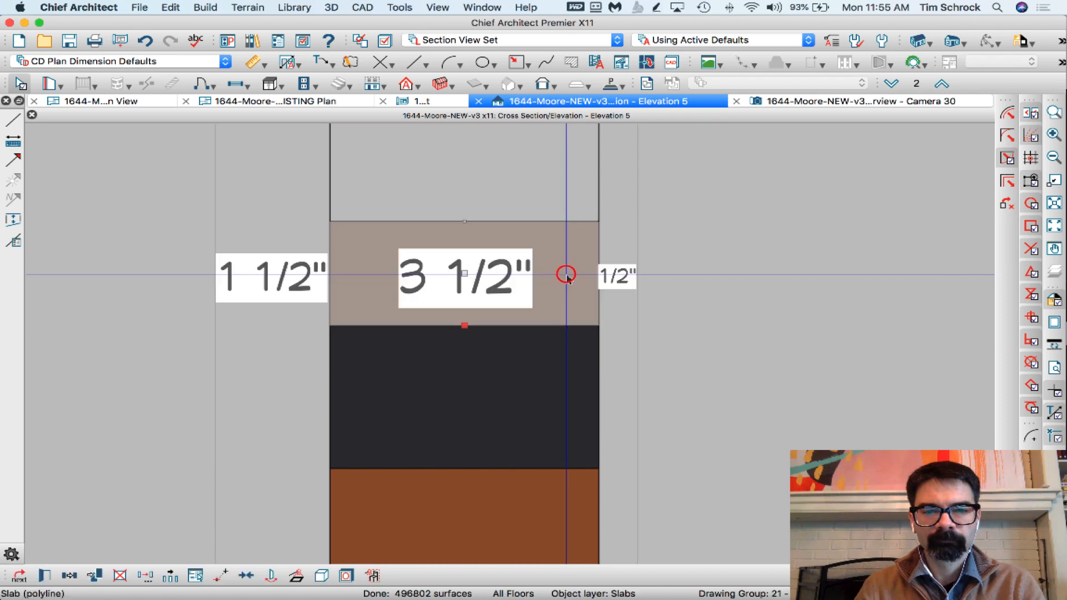
{"action": "left_click_drag", "start_coordinate": [468, 327], "coordinate": [466, 237]}
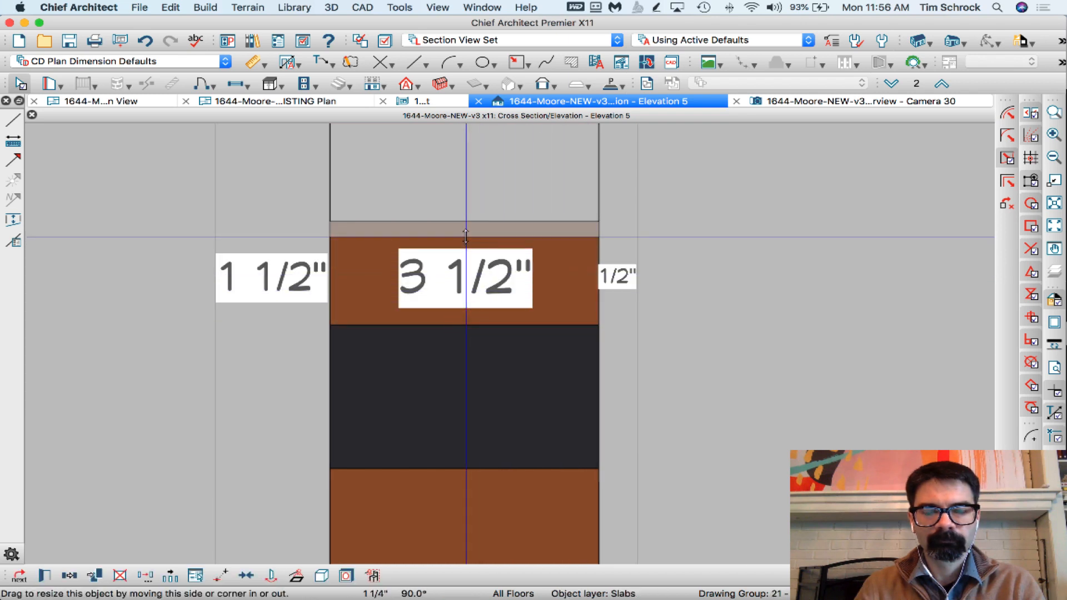
{"action": "key", "text": "Tab"}
{"action": "key", "text": "Tab"}
{"action": "type", "text": "1 3/8"}
{"action": "key", "text": "Return"}
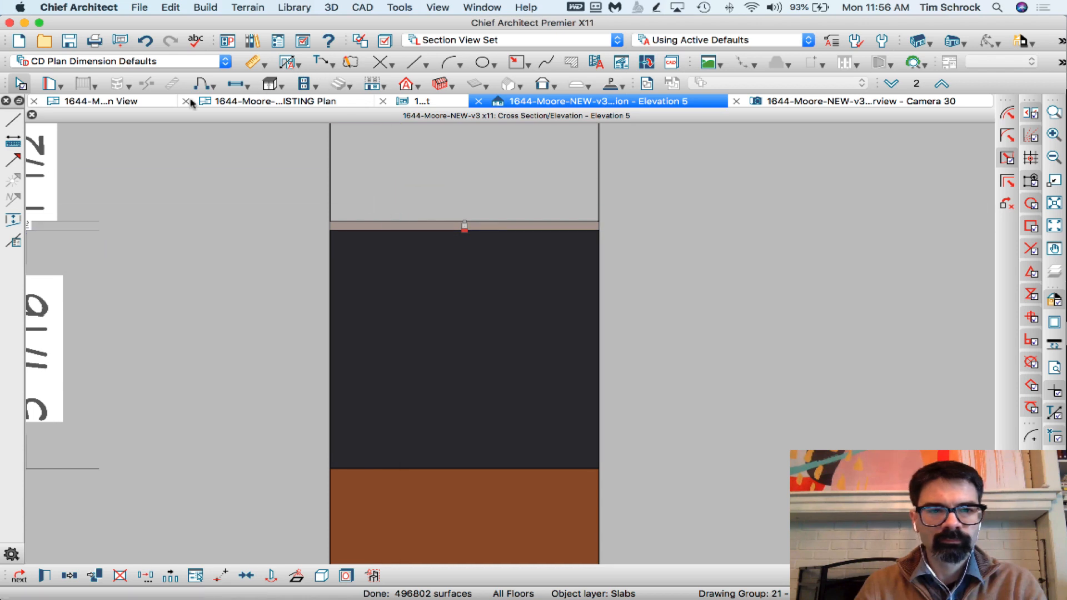
Step: Switch to the CD Plan View, select the thin slab at the deck railing and review its thickness and heights in the Slab Specification
{"action": "left_click", "coordinate": [129, 103]}
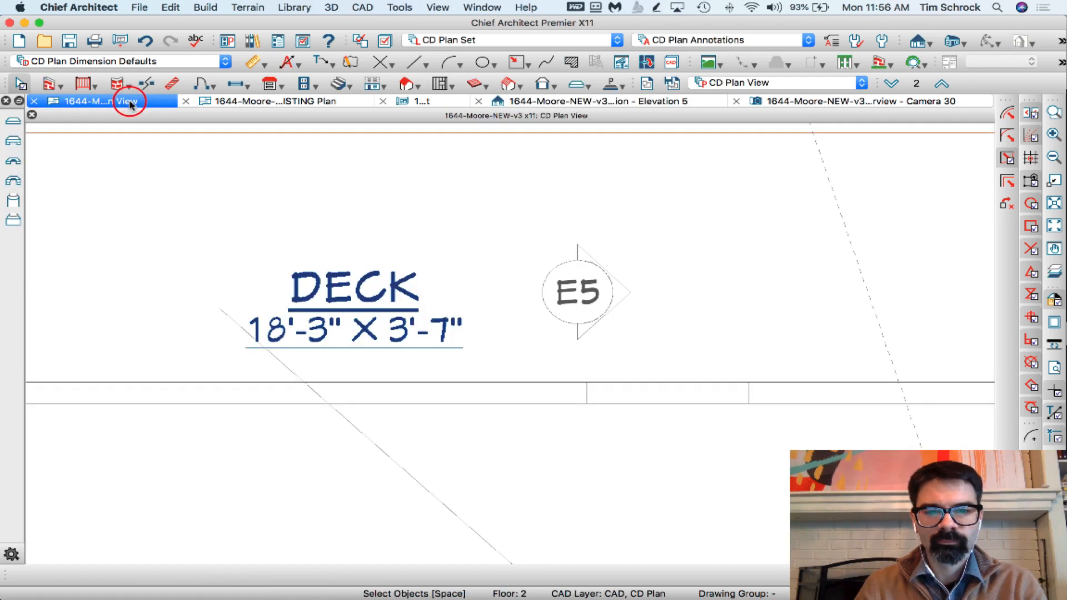
{"action": "left_click", "coordinate": [714, 389]}
{"action": "key", "text": "Tab"}
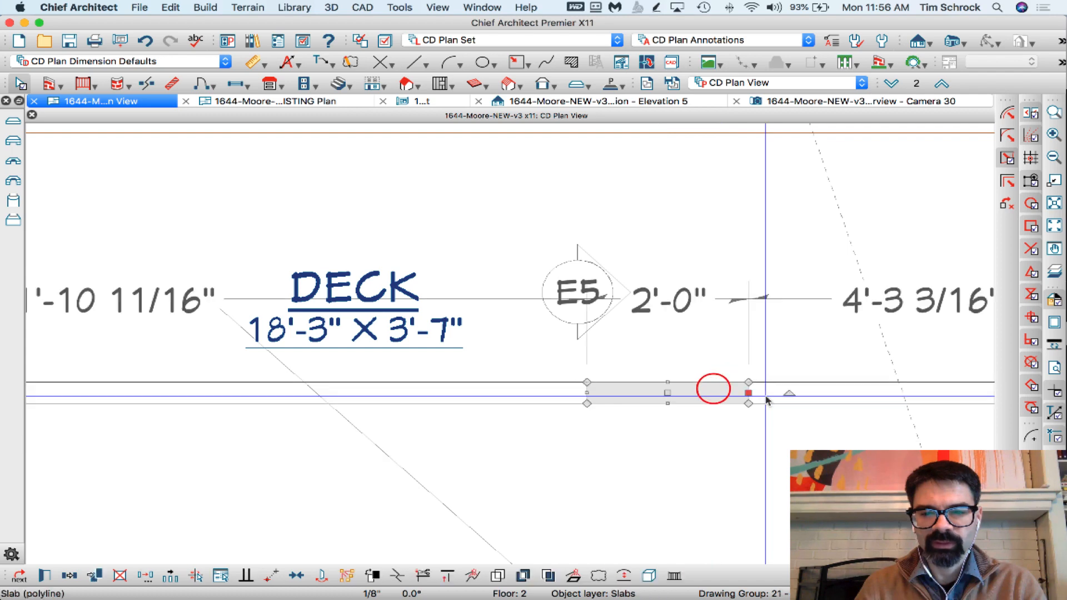
{"action": "key", "text": "super+e"}
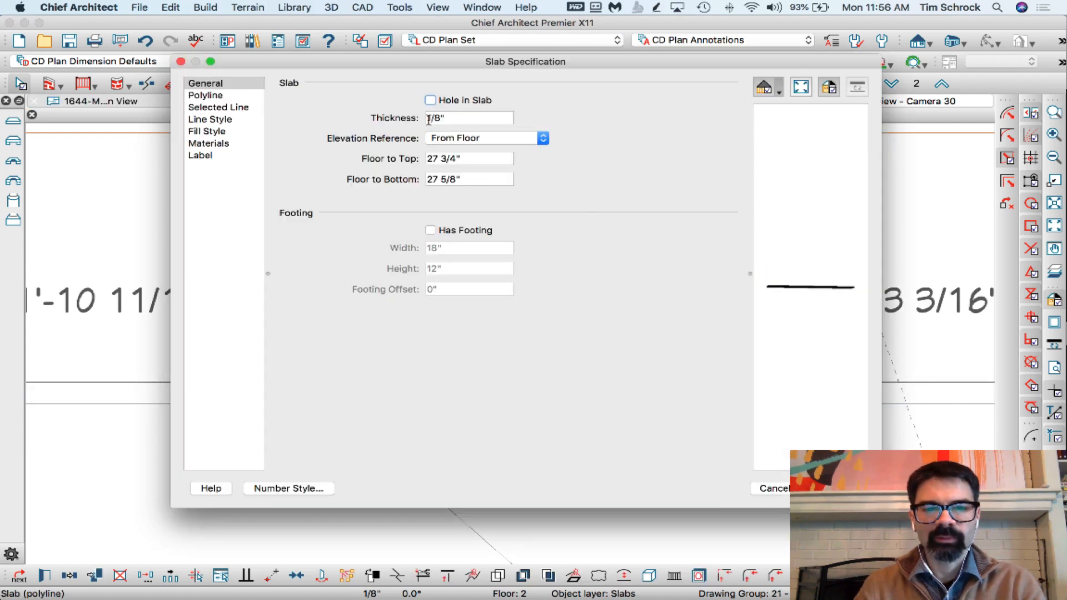
{"action": "left_click", "coordinate": [836, 488]}
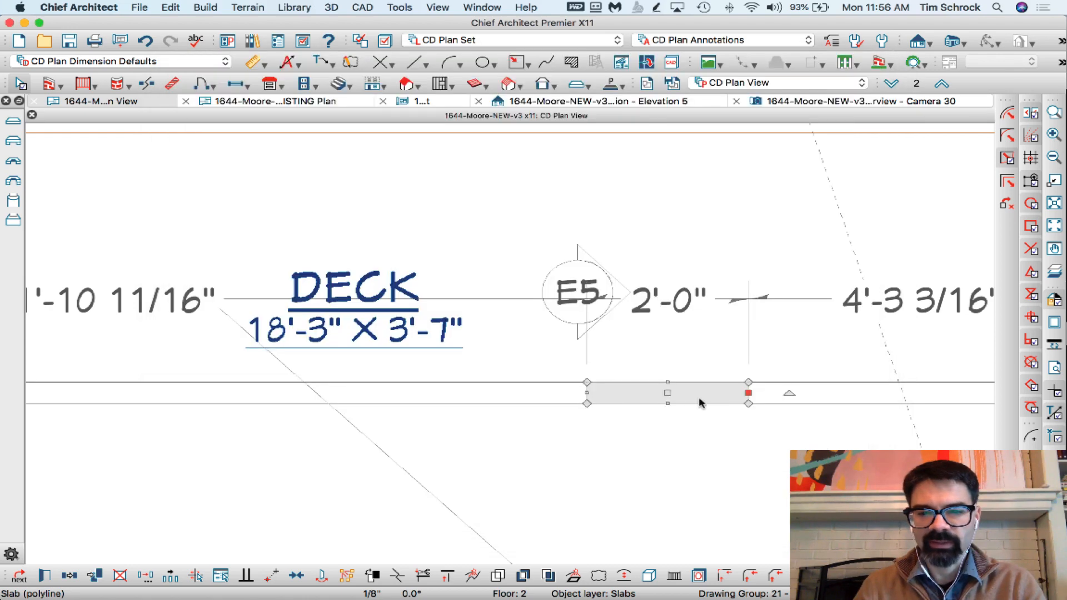
{"action": "scroll", "coordinate": [693, 399], "scroll_direction": "up", "scroll_amount": 5}
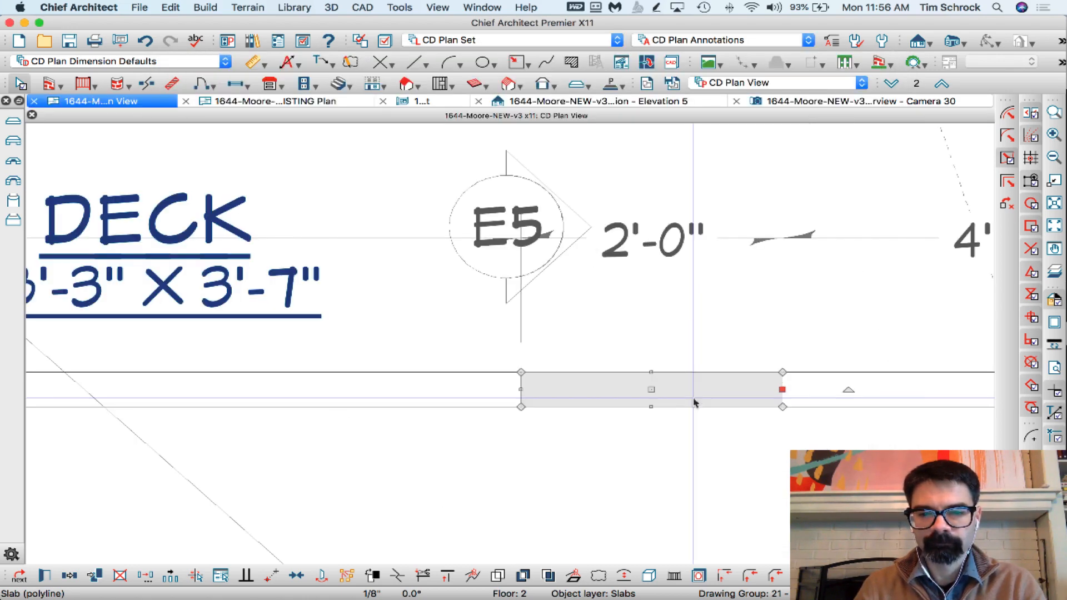
Step: Narrow the thin slab in the plan to a slim strip along the rail's centreline and check it in the Elevation 5 view
{"action": "left_click_drag", "start_coordinate": [622, 356], "coordinate": [622, 379]}
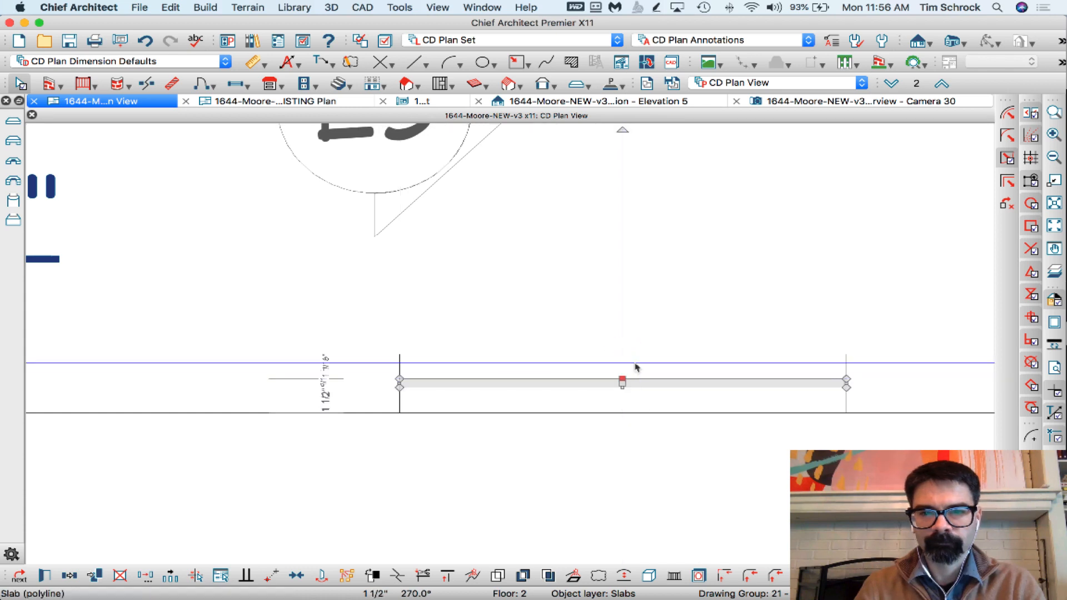
{"action": "left_click", "coordinate": [642, 100]}
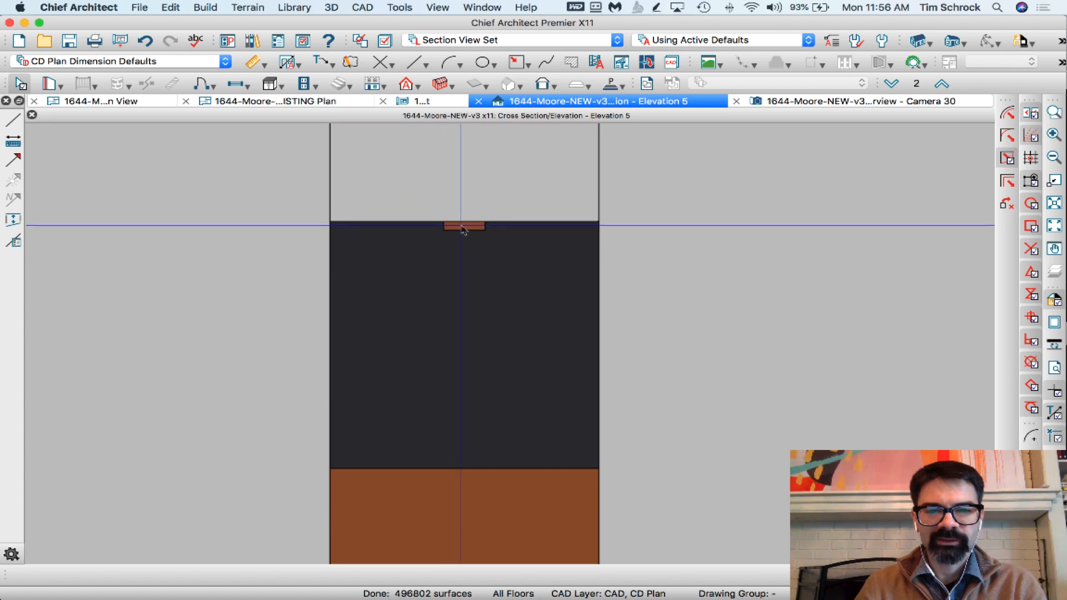
{"action": "scroll", "coordinate": [455, 229], "scroll_direction": "down", "scroll_amount": 2}
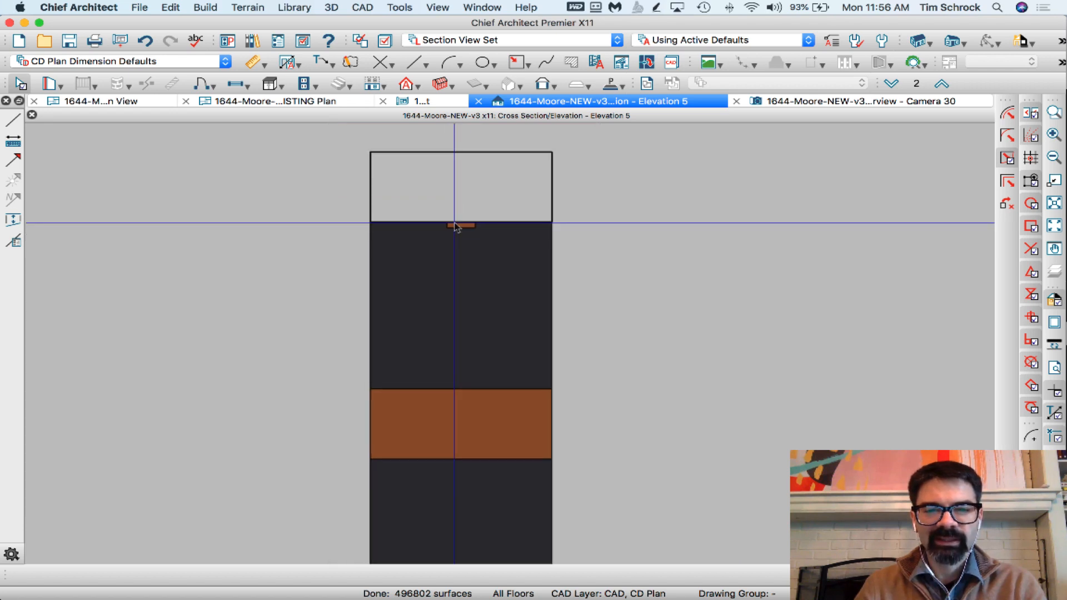
Step: Measure the railing's overall height in Elevation 5 from the deck surface to the top rail, and return to the CD Plan View
{"action": "scroll", "coordinate": [499, 192], "scroll_direction": "down", "scroll_amount": 3}
{"action": "scroll", "coordinate": [500, 189], "scroll_direction": "down", "scroll_amount": 3}
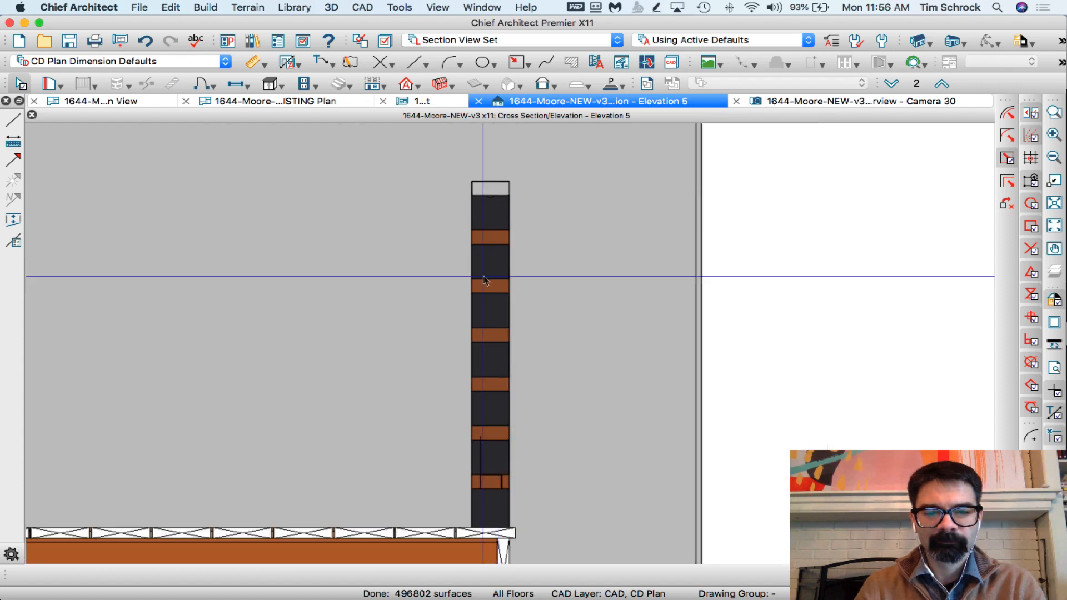
{"action": "key", "text": "l"}
{"action": "left_click_drag", "start_coordinate": [469, 519], "coordinate": [472, 181]}
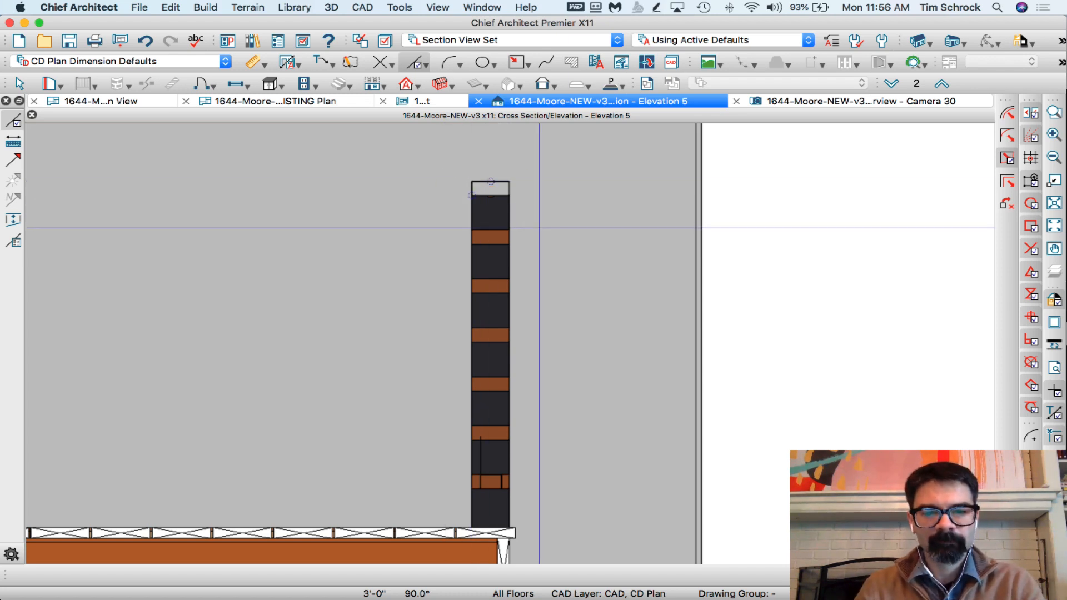
{"action": "left_click", "coordinate": [151, 102]}
{"action": "scroll", "coordinate": [535, 281], "scroll_direction": "up", "scroll_amount": 4}
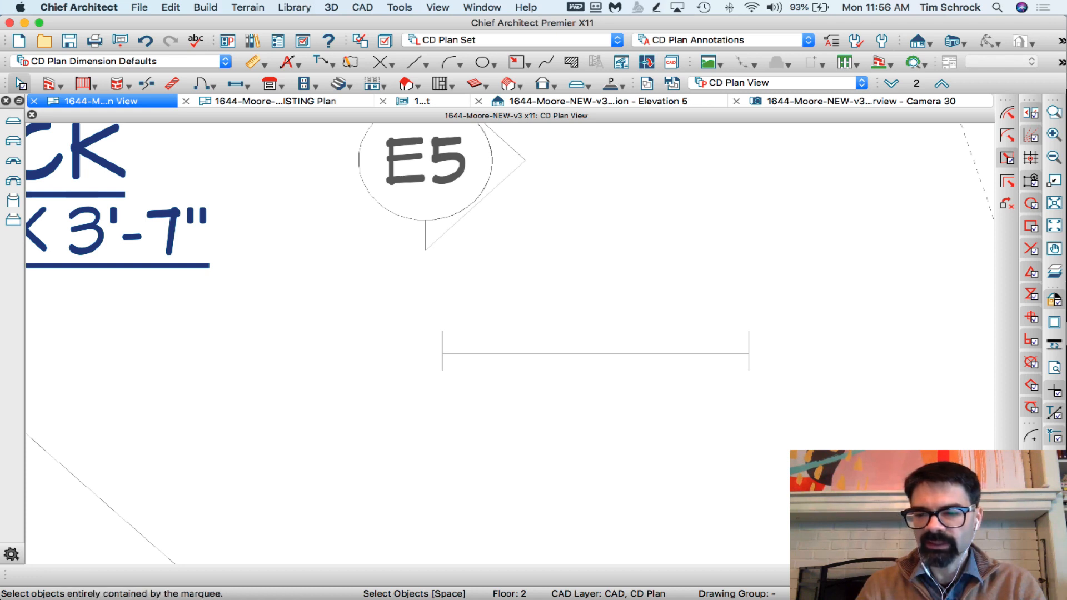
{"action": "left_click_drag", "start_coordinate": [405, 401], "coordinate": [789, 288]}
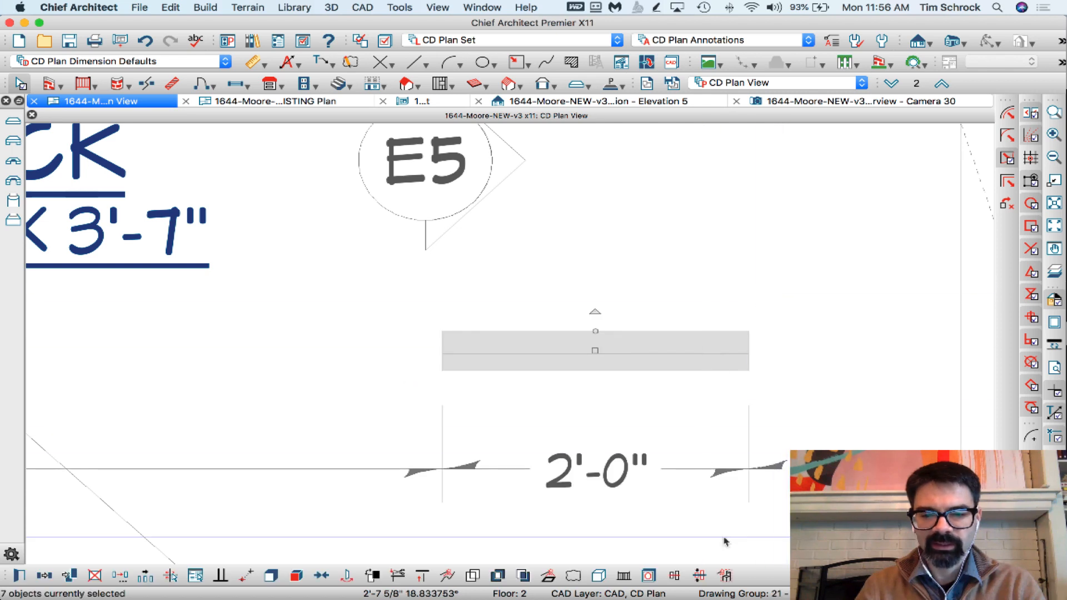
{"action": "left_click", "coordinate": [726, 578]}
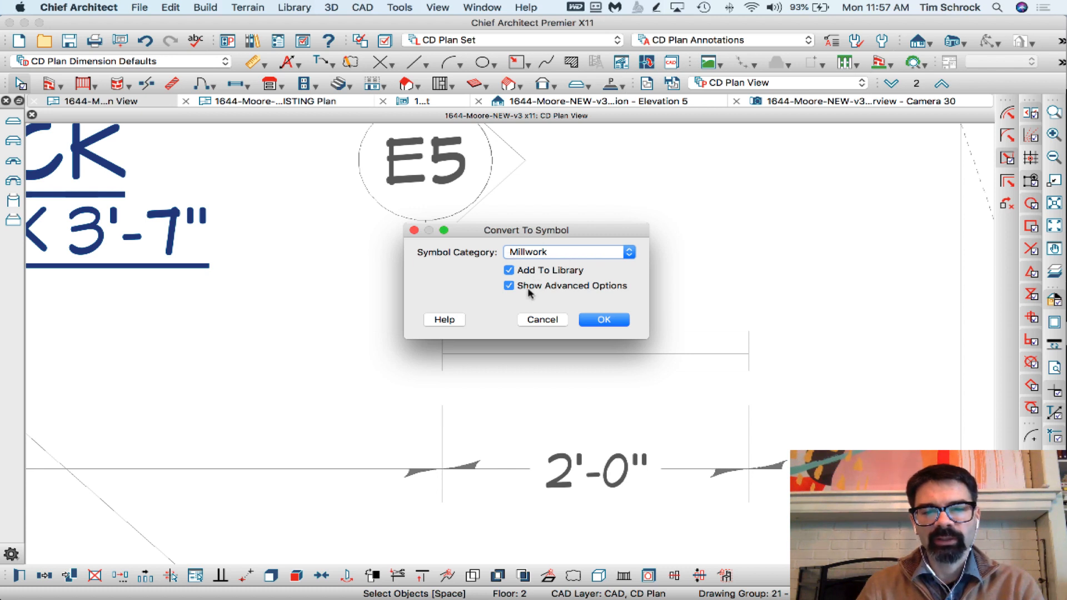
{"action": "left_click", "coordinate": [604, 320]}
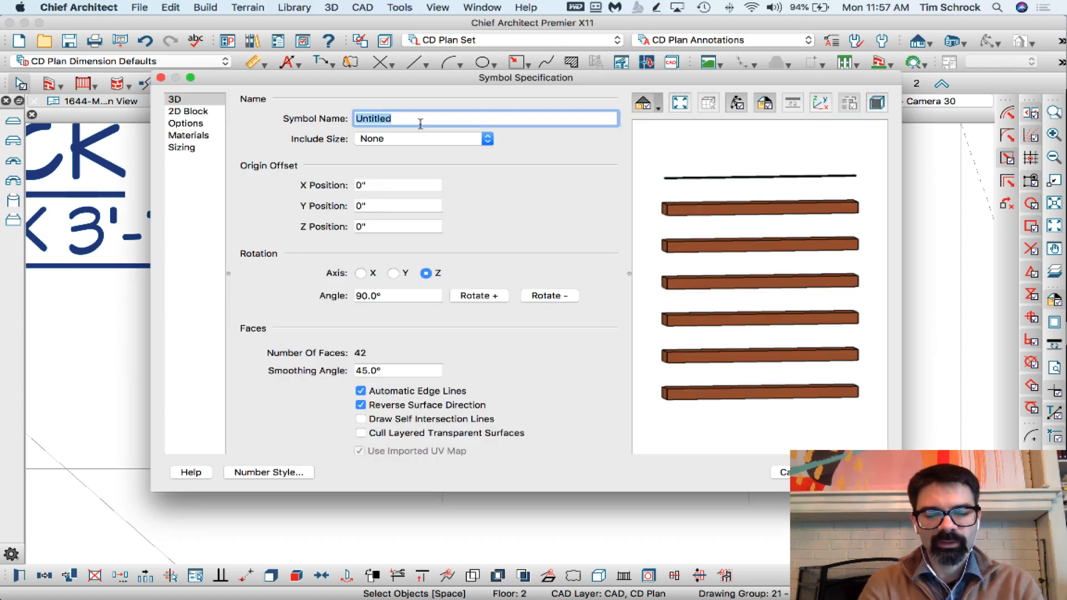
{"action": "type", "text": "2x4 Railing"}
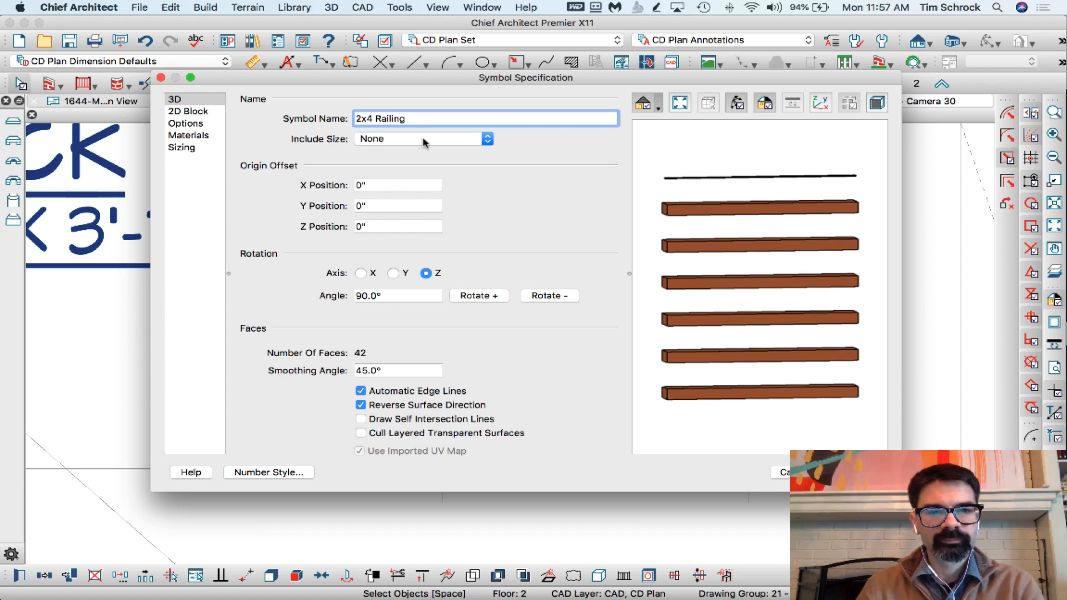
{"action": "left_click", "coordinate": [210, 113]}
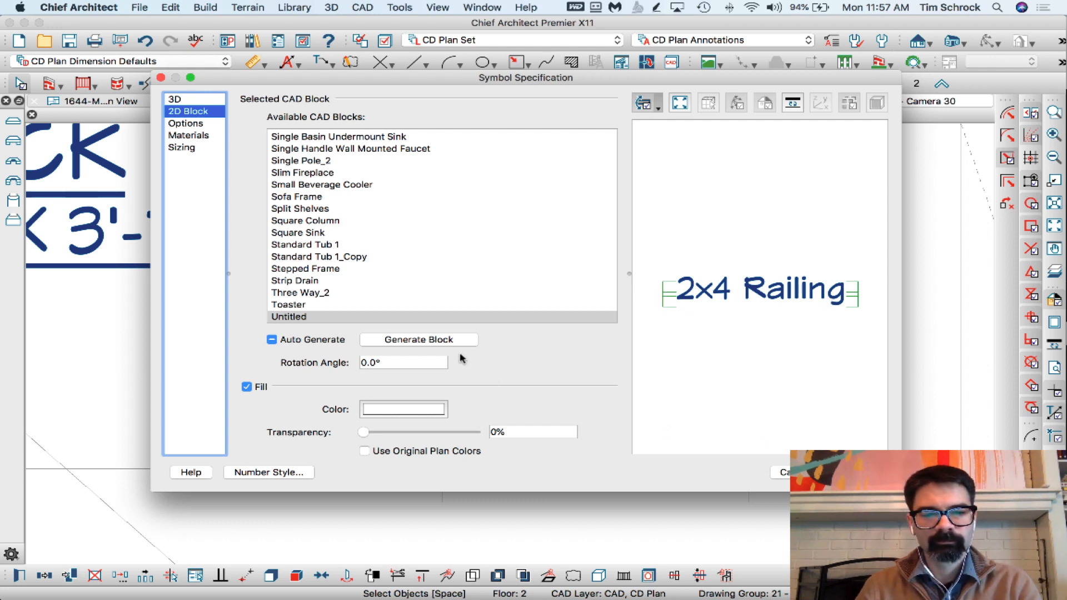
{"action": "left_click", "coordinate": [420, 340]}
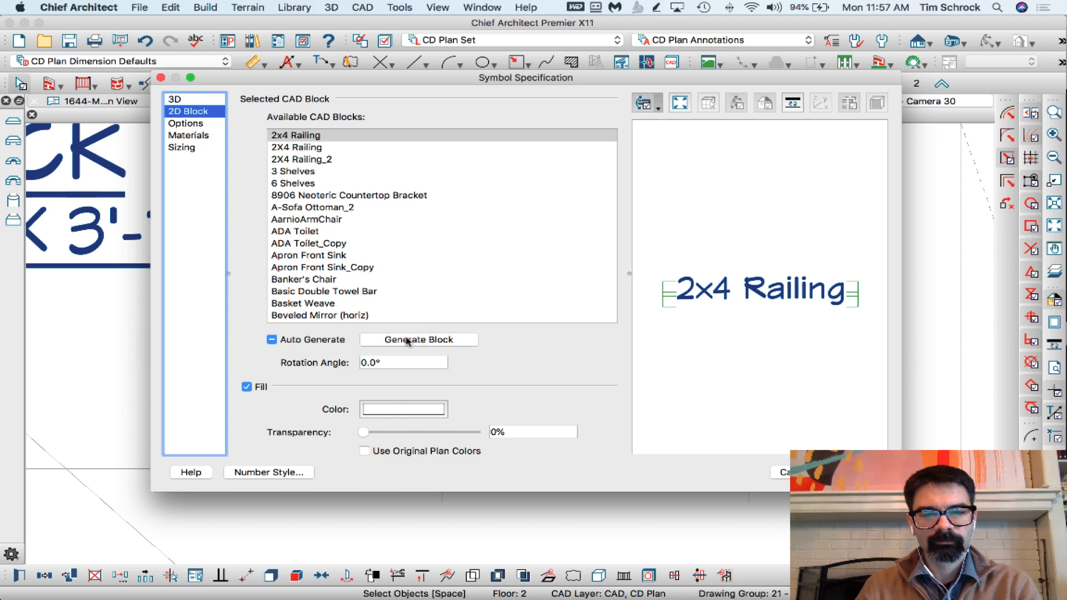
{"action": "left_click", "coordinate": [781, 472]}
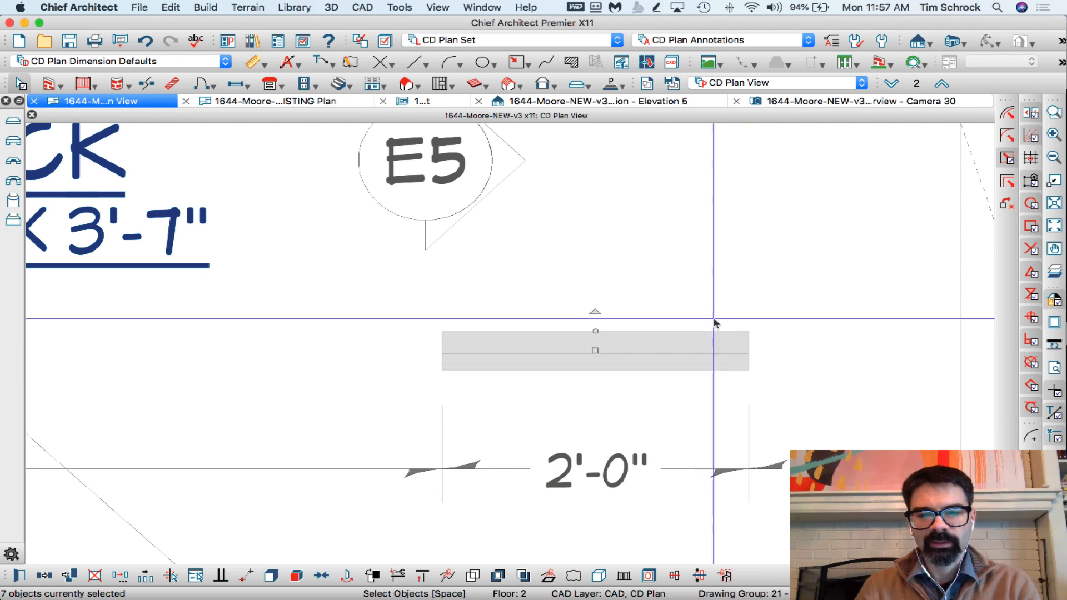
Step: Trace the slabs' plan outline with a 24" by 3 1/2" rectangular polyline and add lines along the thin centre slab
{"action": "left_click", "coordinate": [517, 64]}
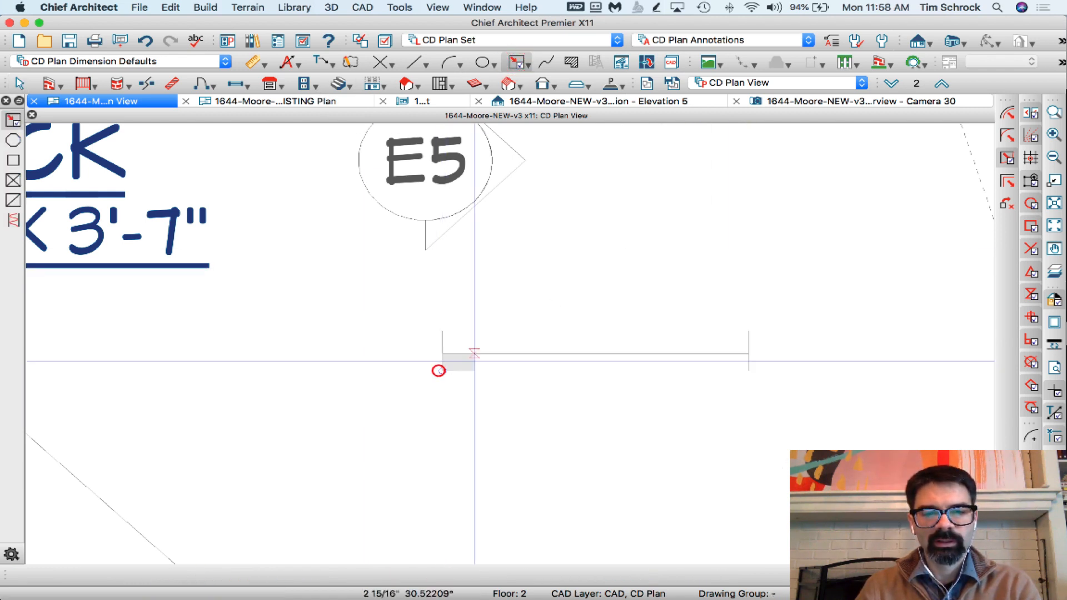
{"action": "mouse_move", "coordinate": [438, 371]}
{"action": "left_mouse_down"}
{"action": "mouse_move", "coordinate": [748, 331]}
{"action": "mouse_move", "coordinate": [733, 332]}
{"action": "left_mouse_up"}
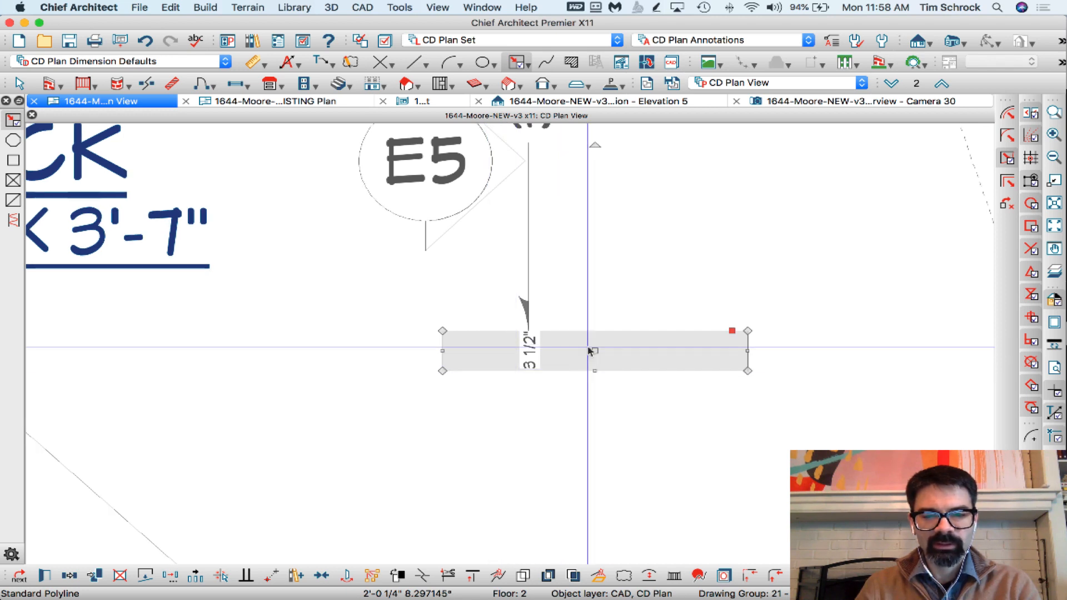
{"action": "left_click", "coordinate": [579, 371]}
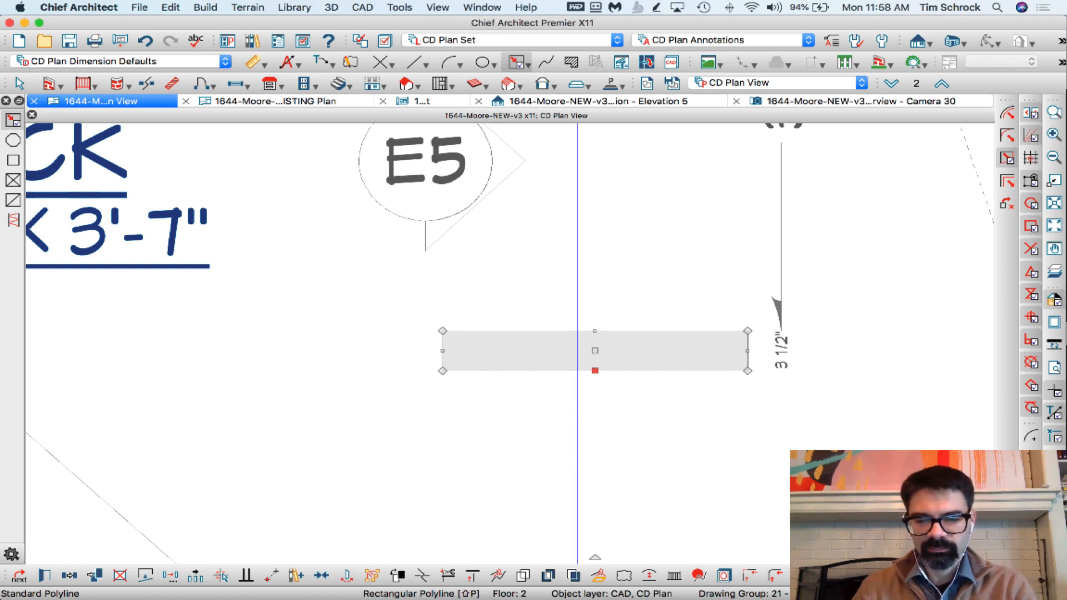
{"action": "scroll", "coordinate": [435, 549], "scroll_direction": "up", "scroll_amount": 1}
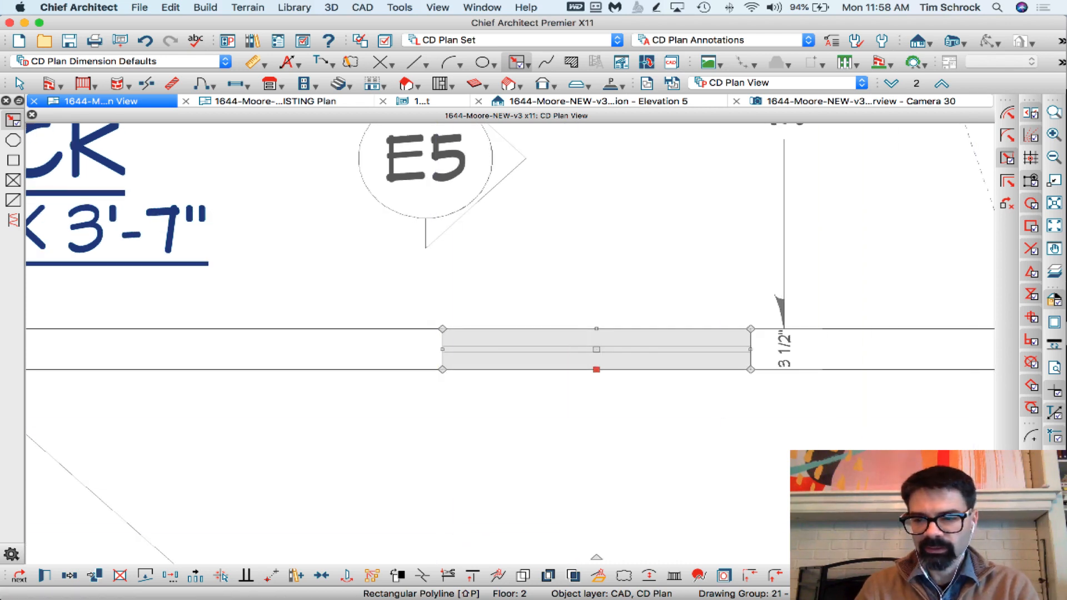
{"action": "key", "text": "w"}
{"action": "left_click", "coordinate": [661, 400]}
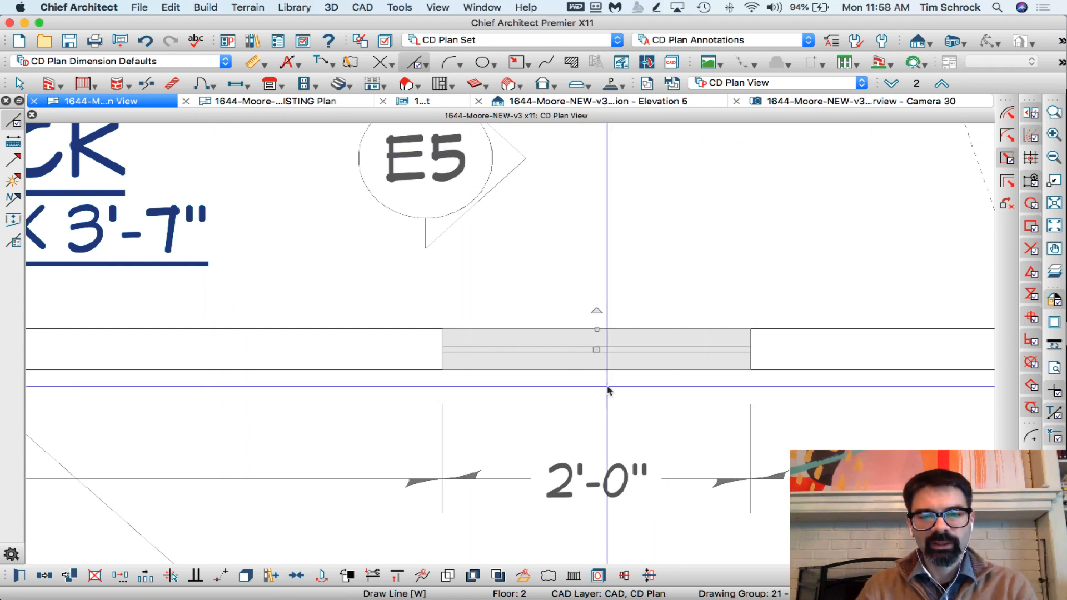
Step: Make the traced linework a CAD block named "2X4 Railing", replace other instances of that block name, and clear it from the slabs
{"action": "left_click", "coordinate": [533, 336]}
{"action": "left_click", "coordinate": [245, 579]}
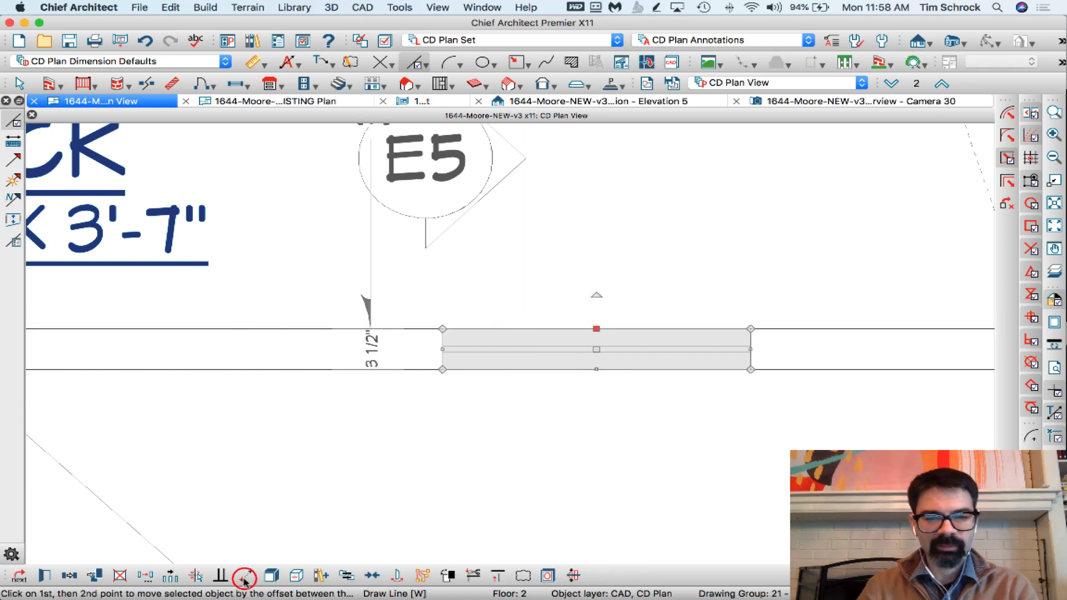
{"action": "key", "text": "super+e"}
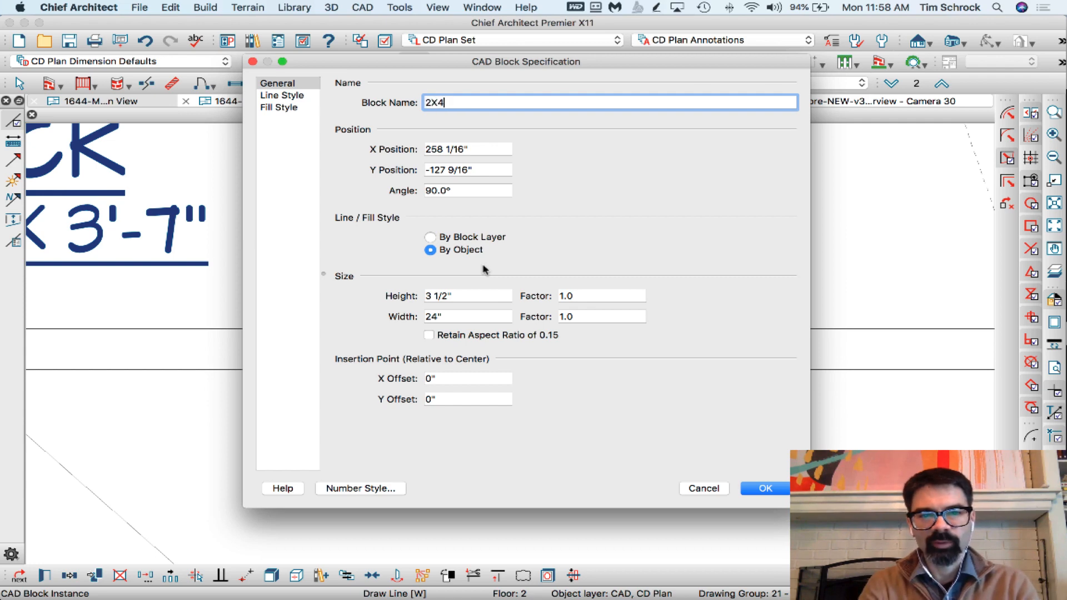
{"action": "type", "text": "2X4 Railing"}
{"action": "key", "text": "Return"}
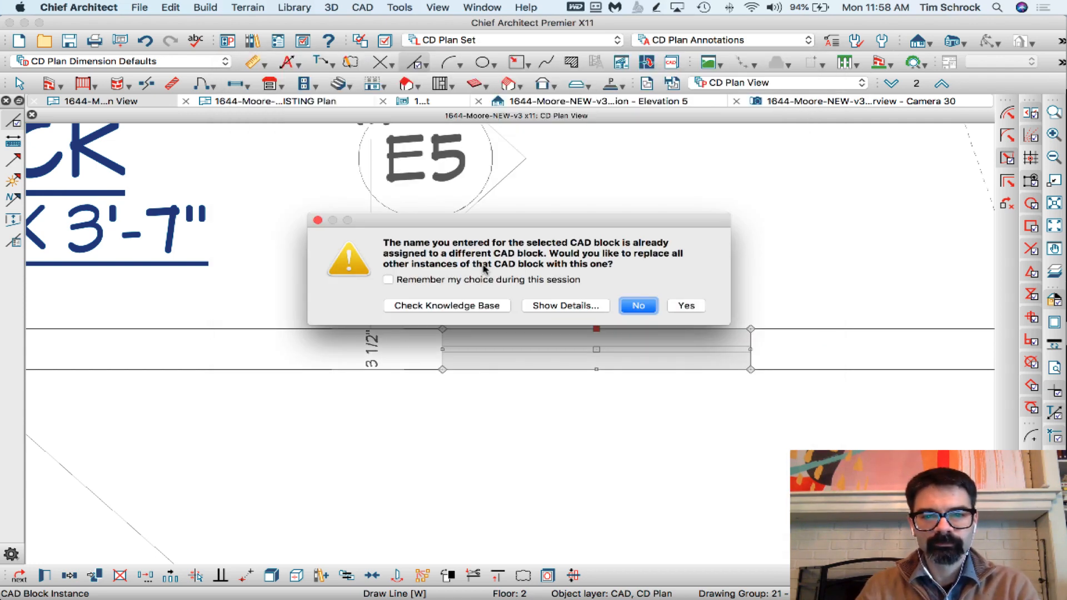
{"action": "left_click", "coordinate": [687, 307]}
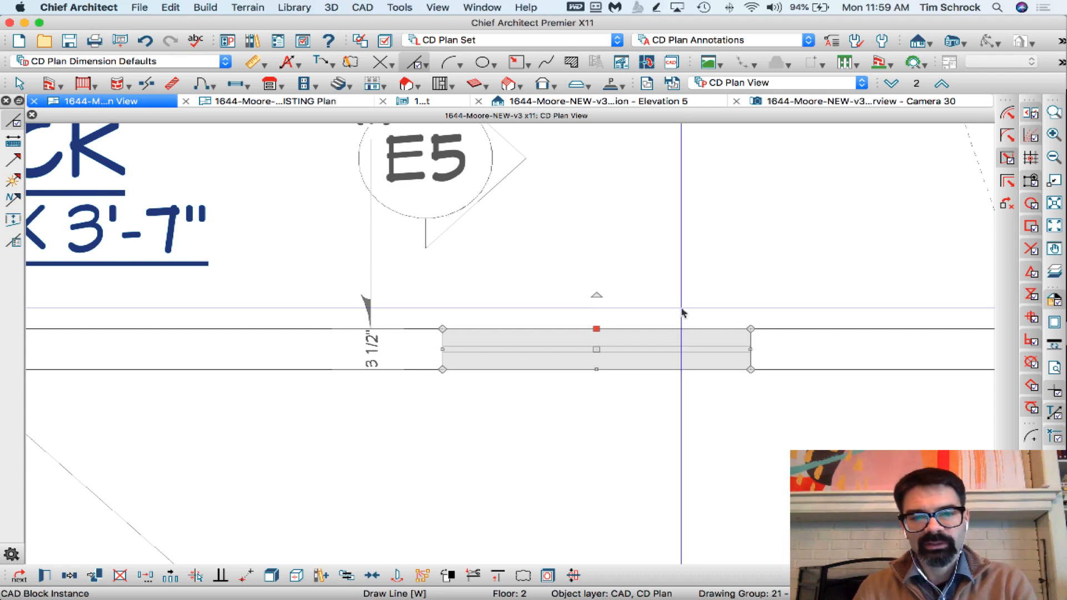
{"action": "left_click_drag", "start_coordinate": [596, 350], "coordinate": [597, 225]}
{"action": "left_click", "coordinate": [731, 250]}
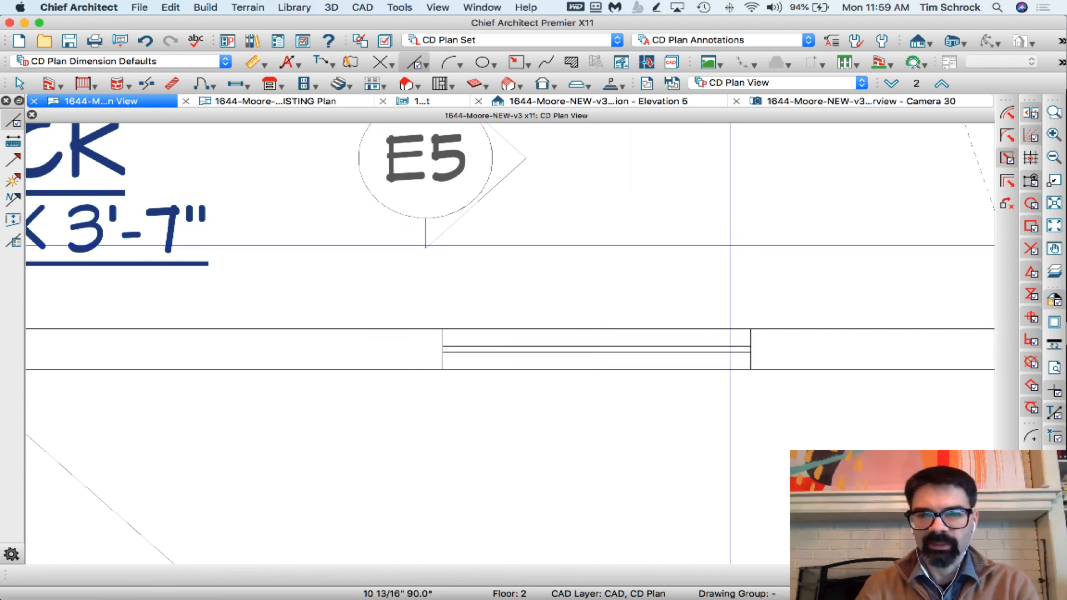
Step: Select all seven railing slabs in the plan and convert them to a Millwork symbol named "2x4 Railing"
{"action": "key", "text": "space"}
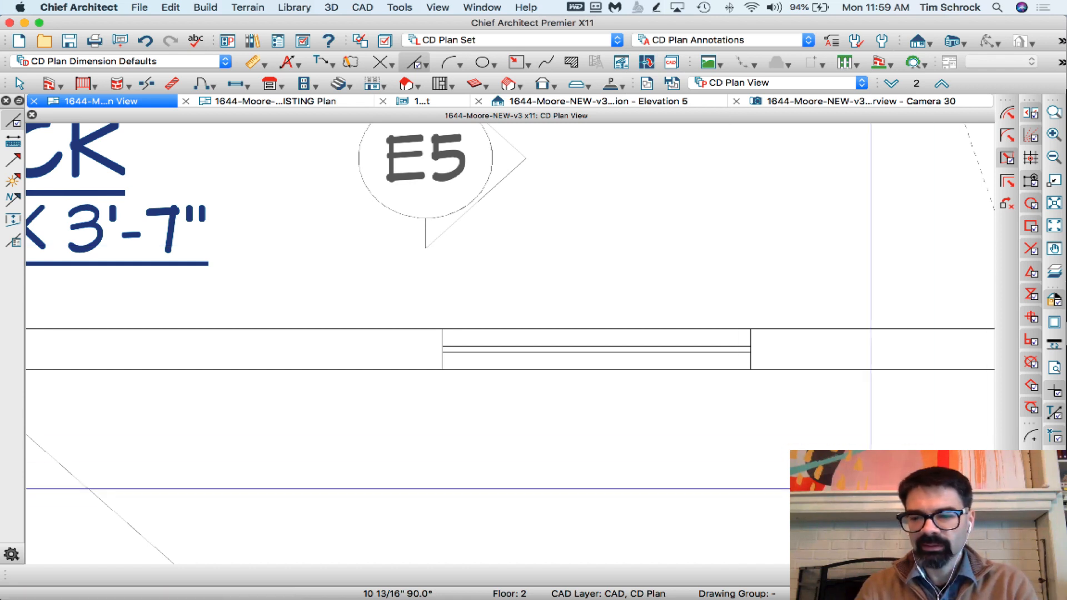
{"action": "left_click_drag", "start_coordinate": [424, 395], "coordinate": [698, 332]}
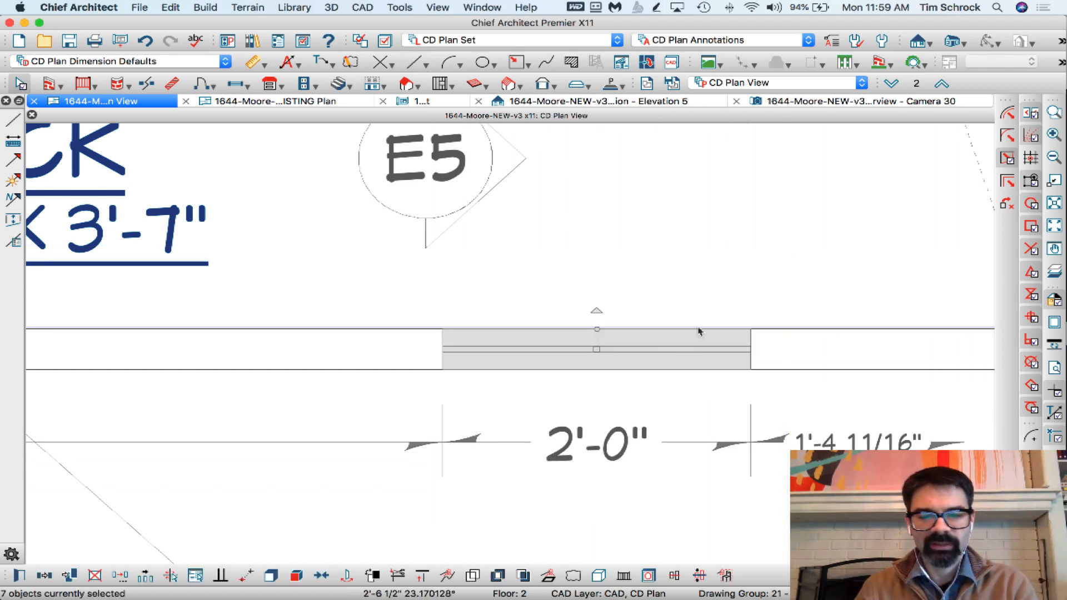
{"action": "left_click", "coordinate": [724, 576]}
{"action": "left_click", "coordinate": [598, 320]}
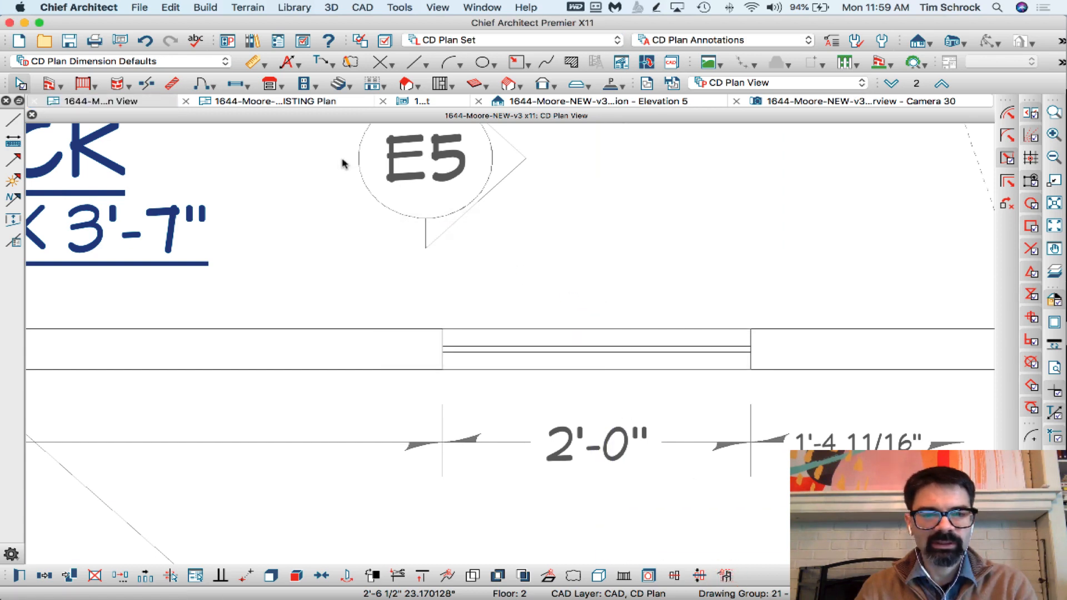
{"action": "type", "text": "2x4 Railing"}
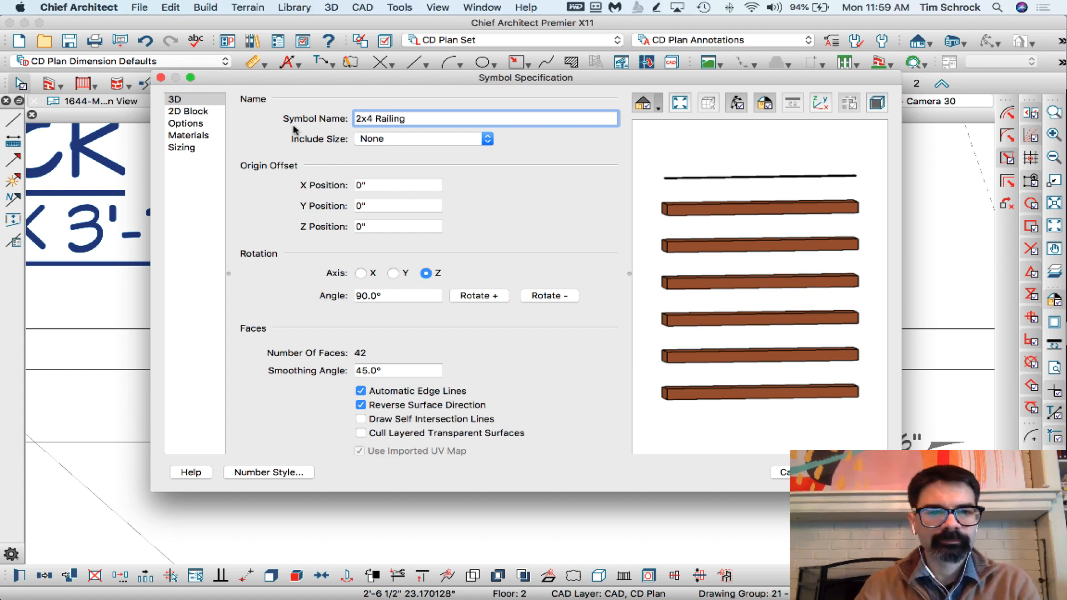
Step: Assign the existing "2X4 Railing" CAD block as the symbol's 2D block and save the symbol to the library
{"action": "left_click", "coordinate": [215, 112]}
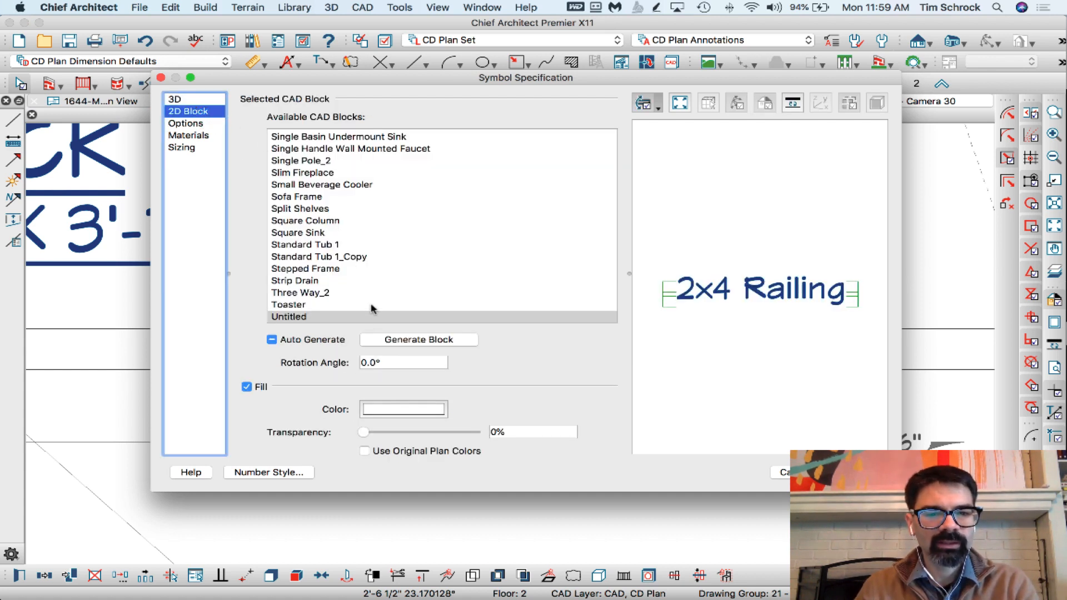
{"action": "scroll", "coordinate": [369, 311], "scroll_direction": "up", "scroll_amount": 4}
{"action": "scroll", "coordinate": [368, 291], "scroll_direction": "up", "scroll_amount": 15}
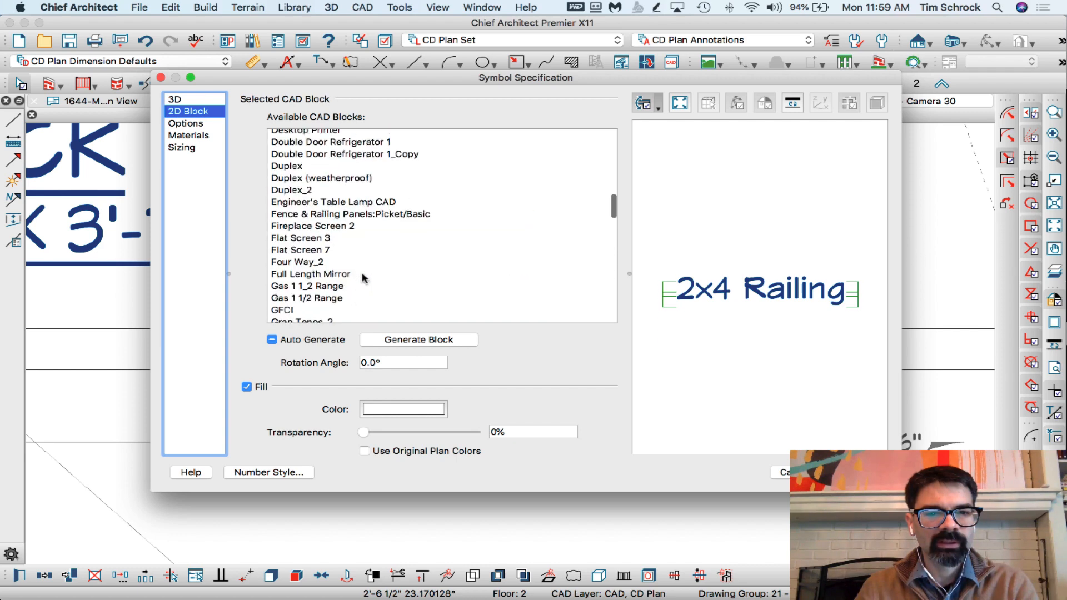
{"action": "scroll", "coordinate": [362, 278], "scroll_direction": "up", "scroll_amount": 3}
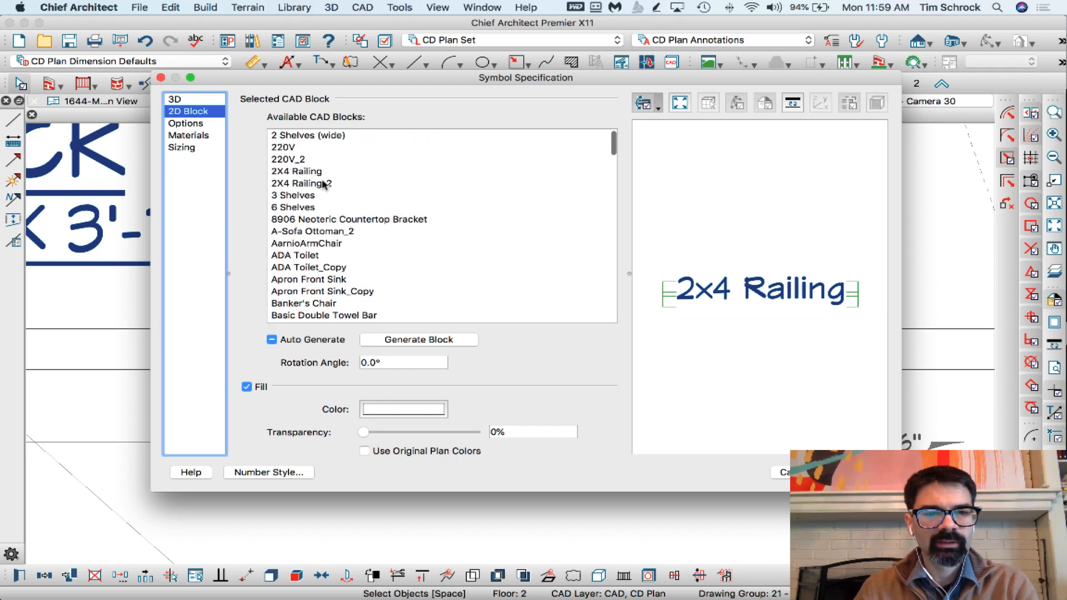
{"action": "left_click", "coordinate": [317, 173]}
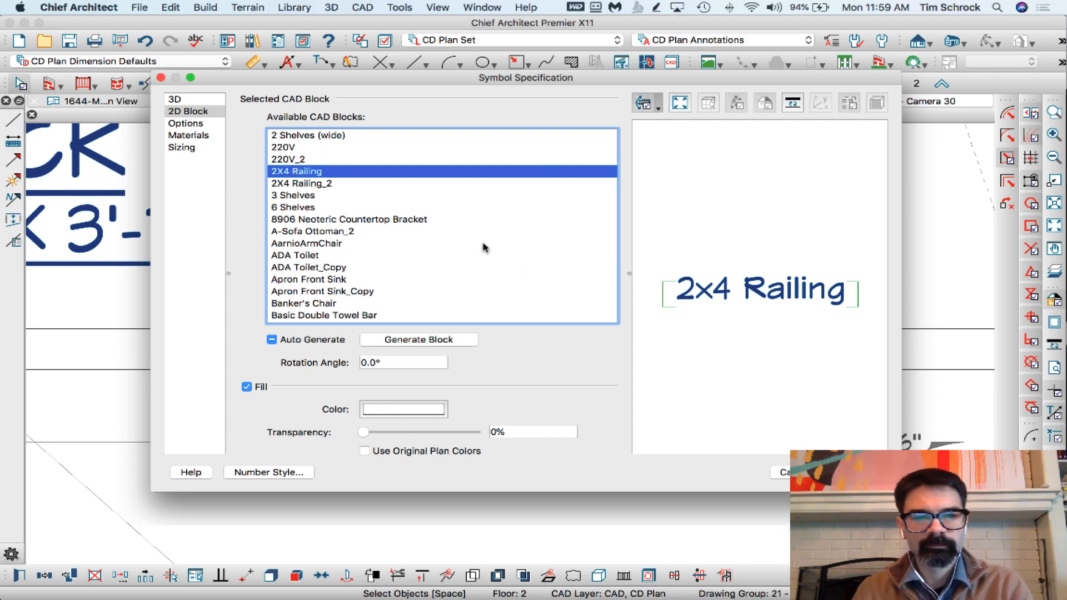
{"action": "key", "text": "Return"}
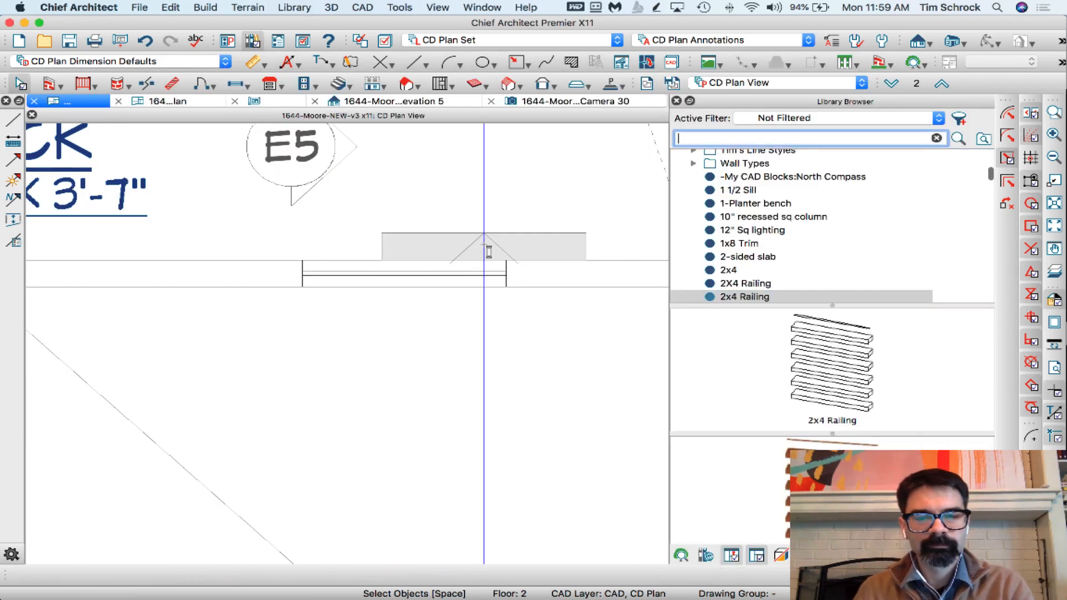
Step: Open the specification of the new 2x4 Railing library object, review its size and floor heights, and close it unchanged
{"action": "right_click", "coordinate": [747, 298]}
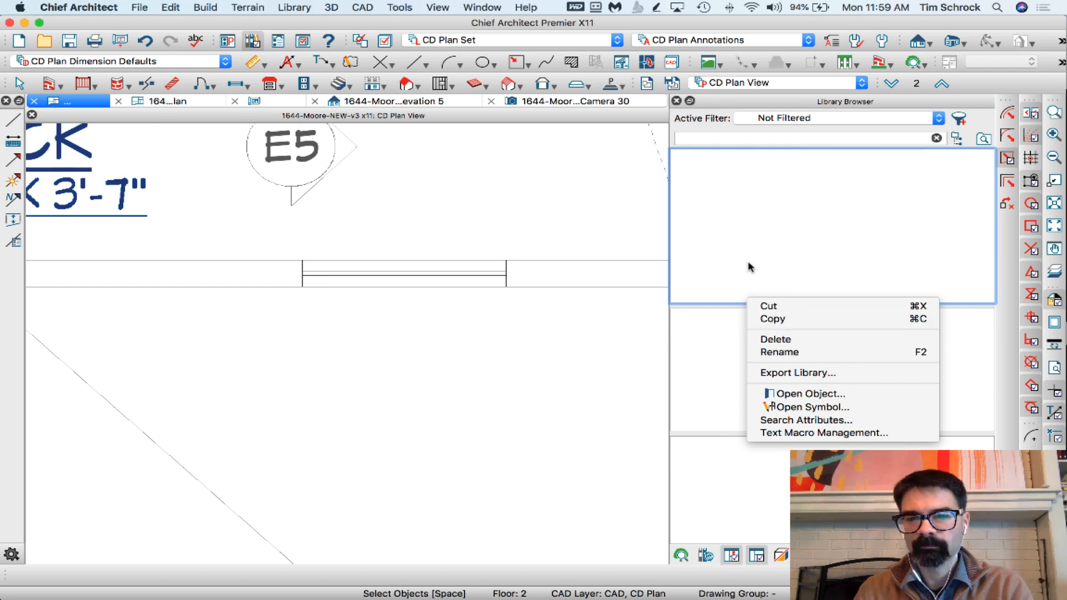
{"action": "left_click", "coordinate": [809, 395]}
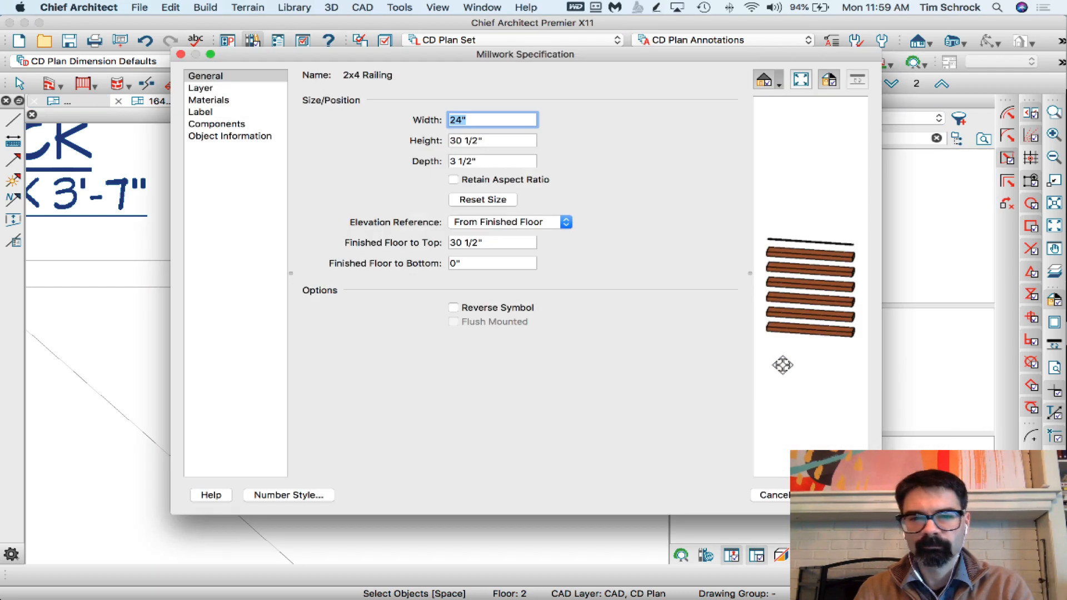
{"action": "key", "text": "Escape"}
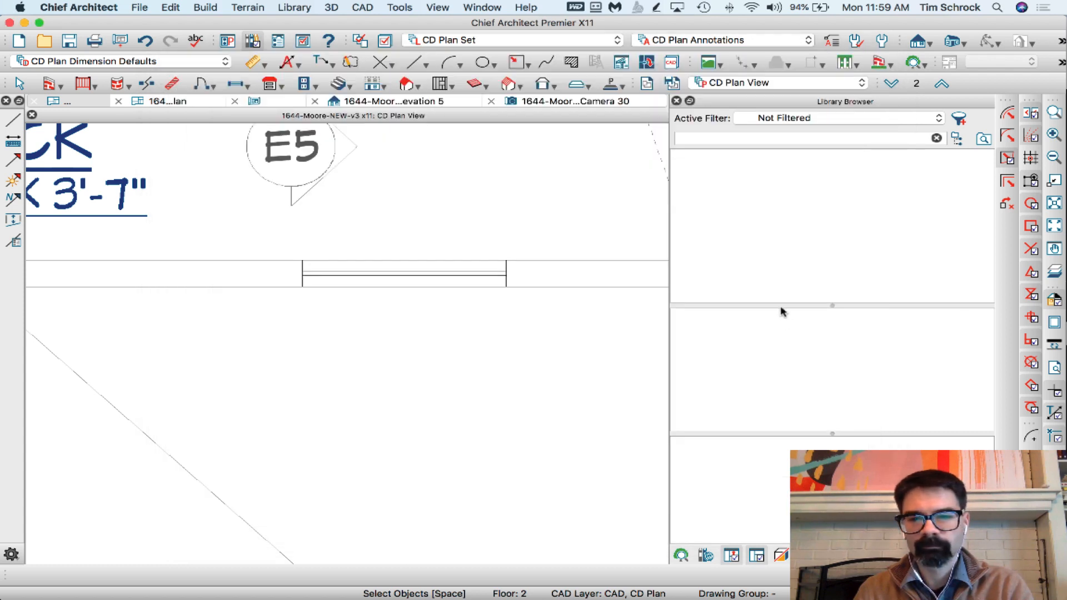
Step: Search the library for "2x4 railing", locate the new 2x4 Railing symbol in its library folder, and open its symbol specification
{"action": "left_click", "coordinate": [763, 264]}
{"action": "left_click", "coordinate": [800, 138]}
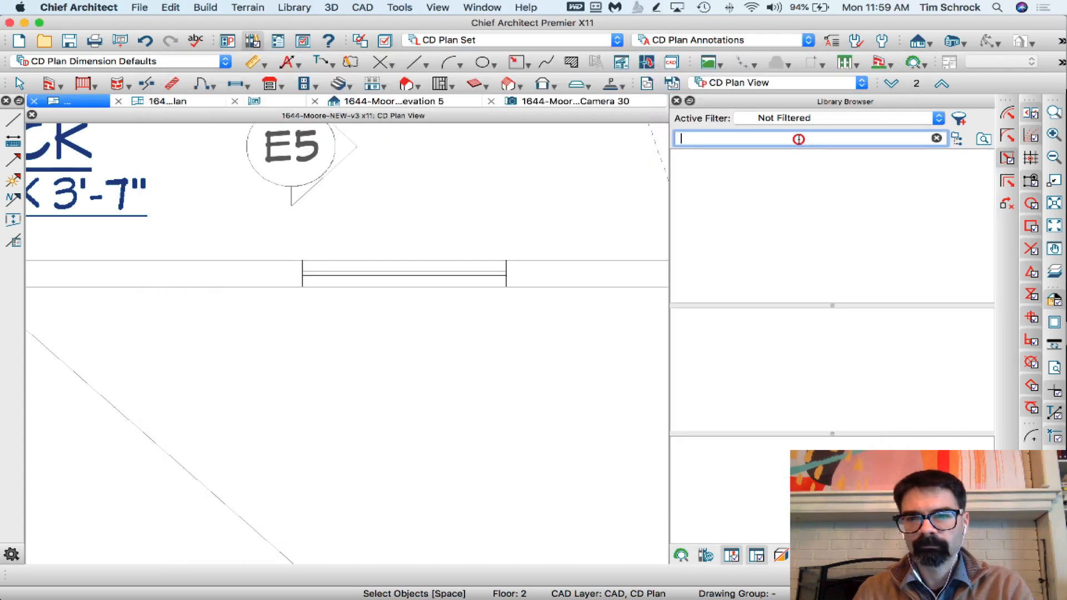
{"action": "left_click", "coordinate": [785, 240]}
{"action": "left_click", "coordinate": [776, 136]}
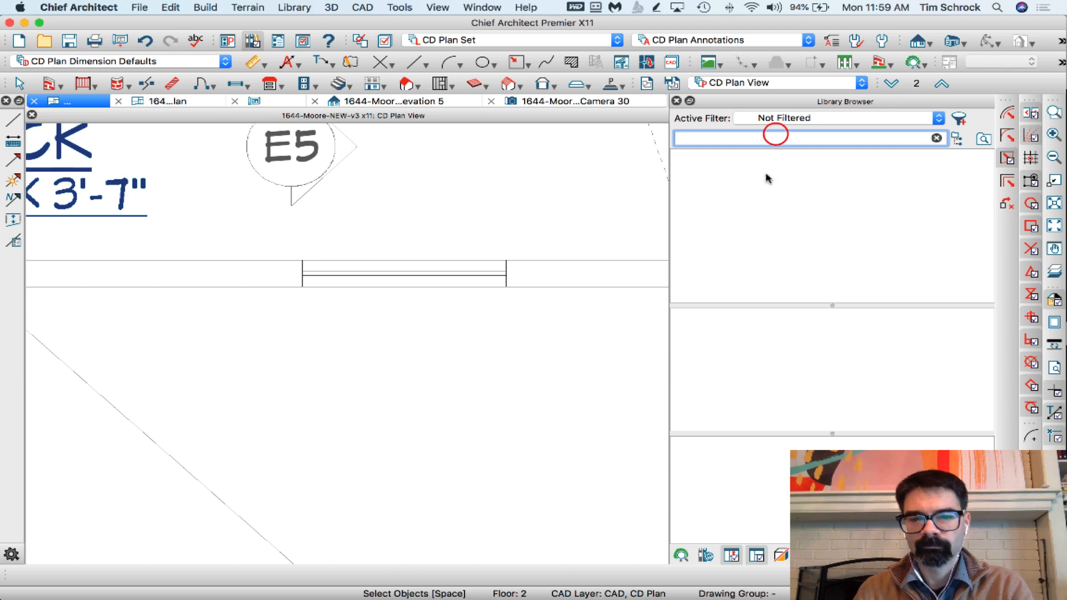
{"action": "type", "text": "2x4 railing"}
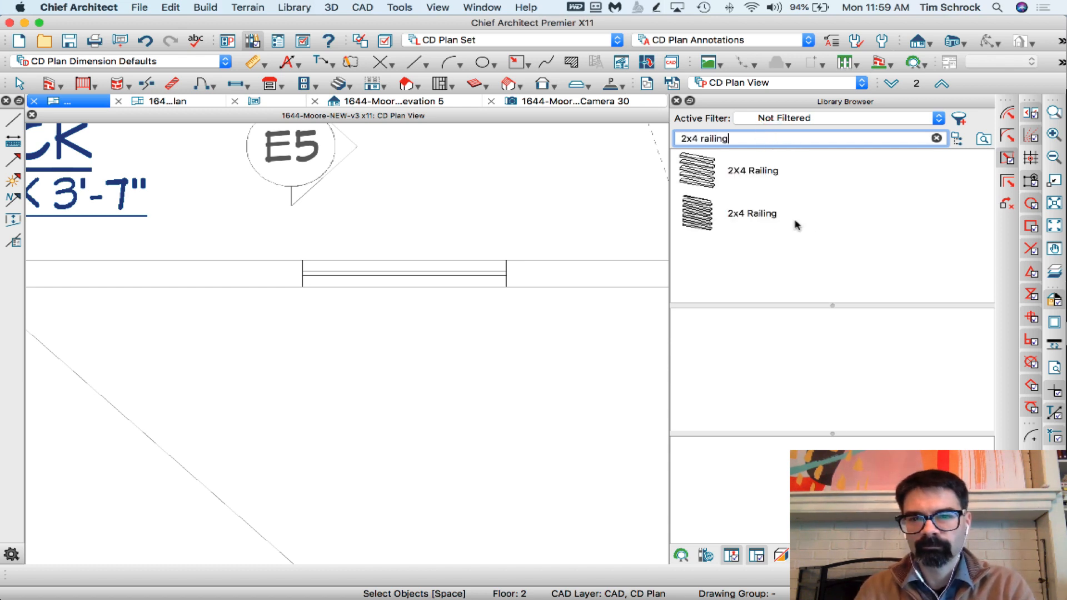
{"action": "left_click", "coordinate": [708, 217]}
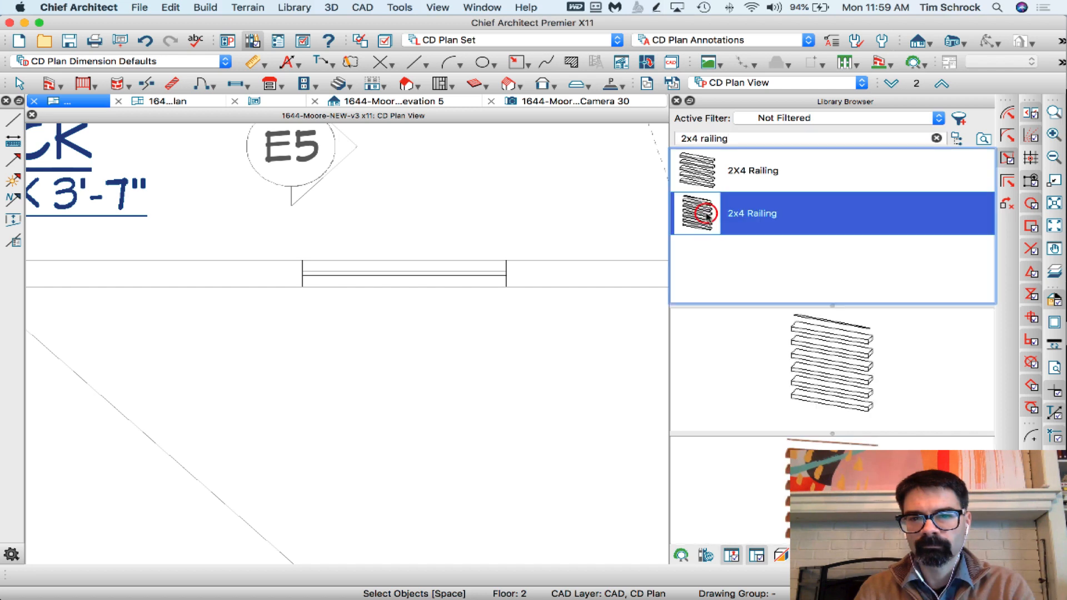
{"action": "left_click", "coordinate": [707, 217]}
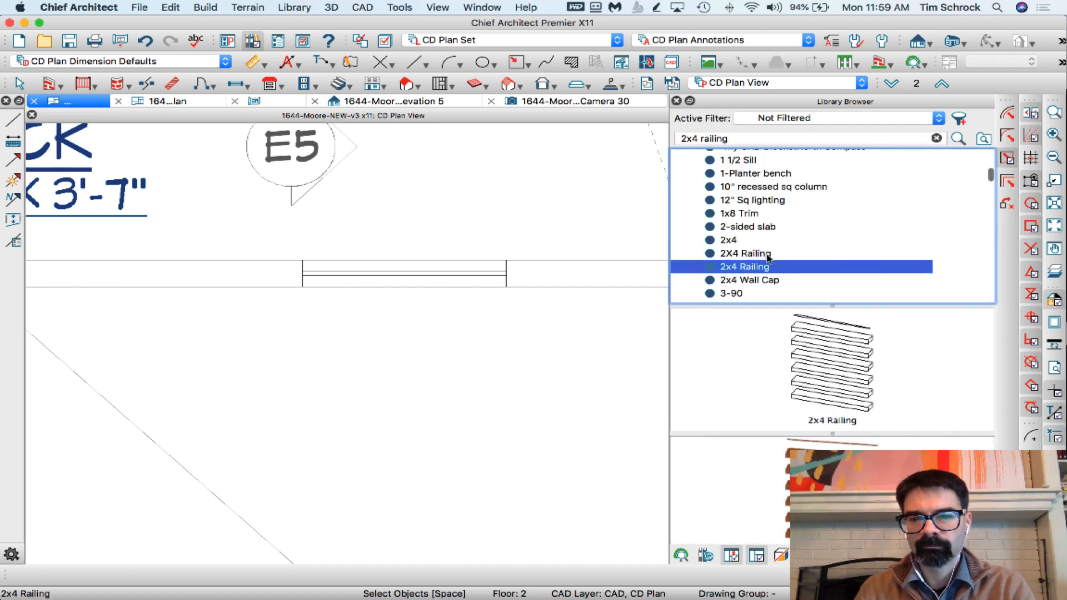
{"action": "right_click", "coordinate": [761, 266]}
{"action": "left_click", "coordinate": [822, 377]}
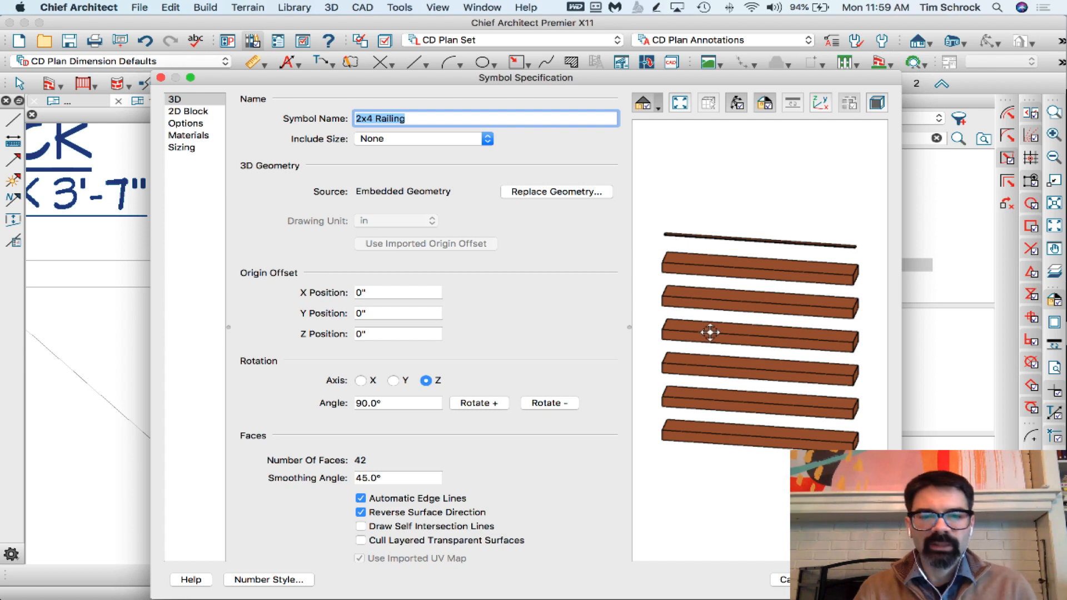
Step: Review the symbol's 3D preview and assigned 2D block, and set its type to Railing/Fence Panel
{"action": "left_click_drag", "start_coordinate": [710, 328], "coordinate": [709, 313]}
{"action": "left_click", "coordinate": [188, 112]}
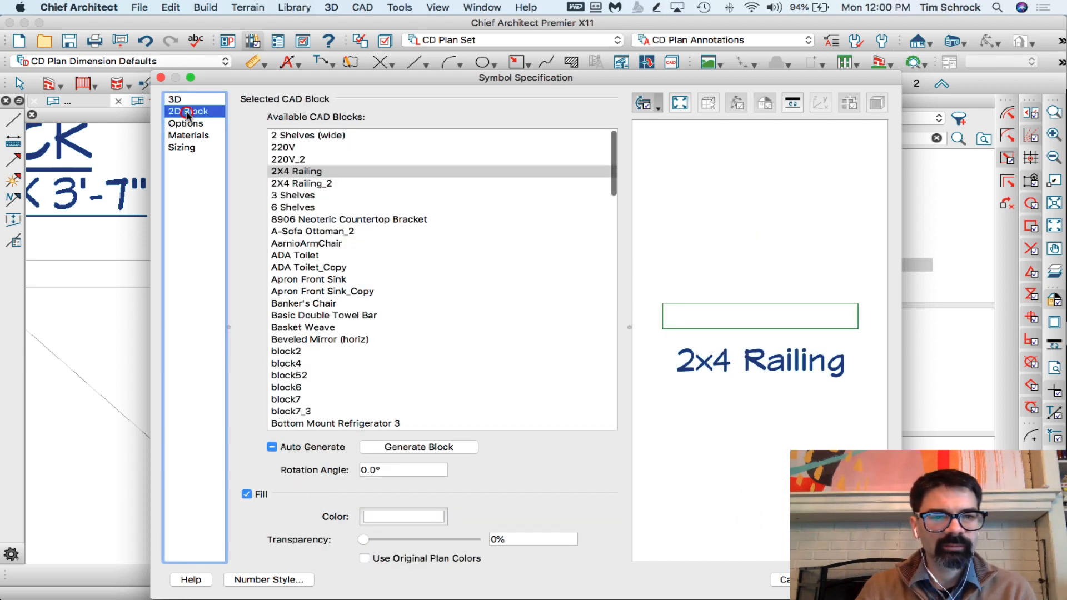
{"action": "left_click", "coordinate": [201, 124]}
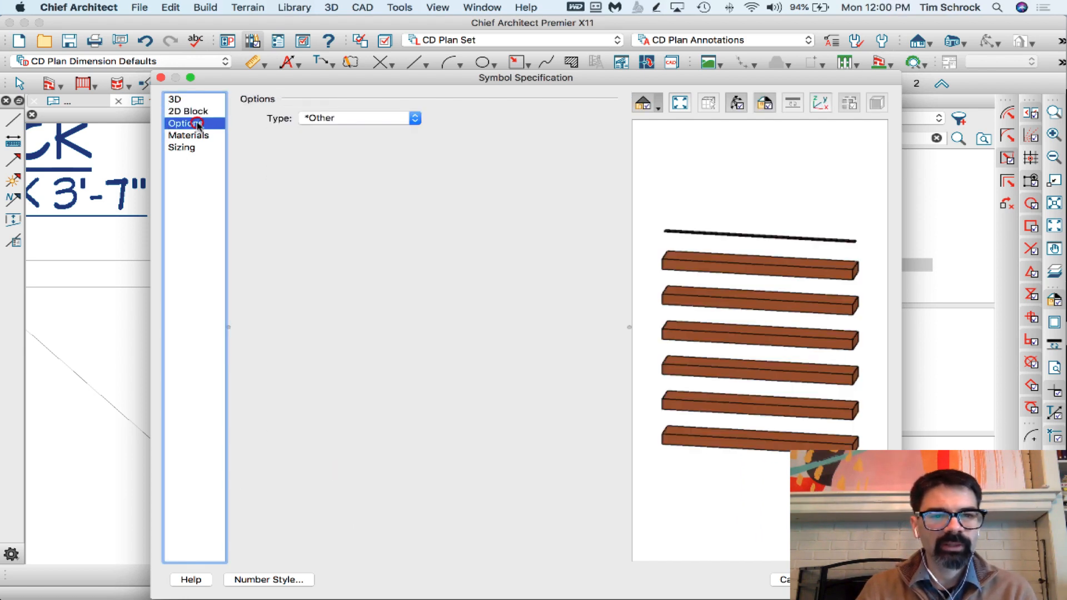
{"action": "left_click", "coordinate": [357, 120]}
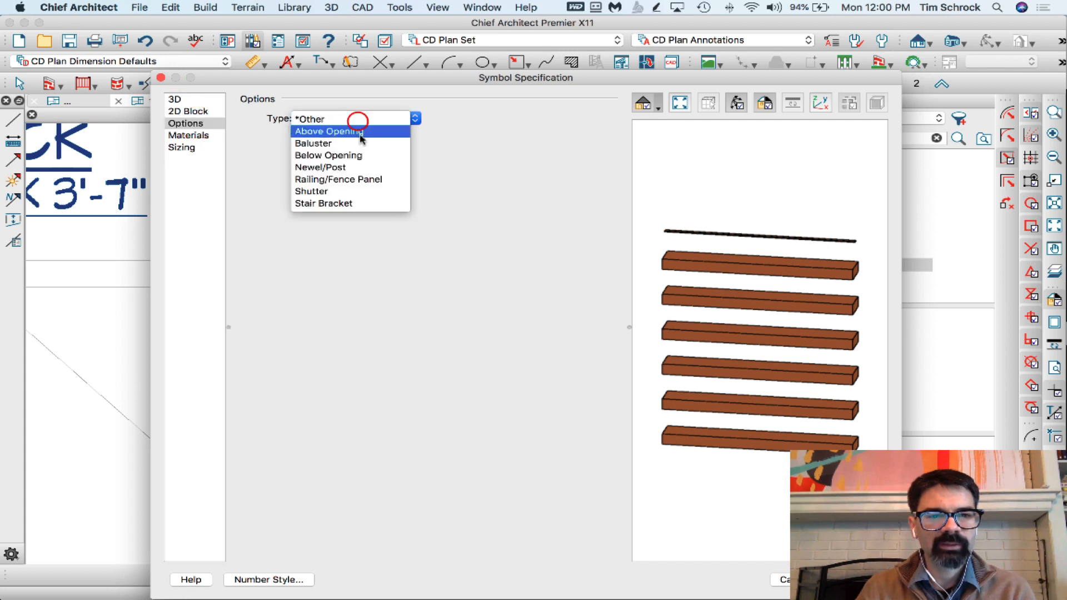
{"action": "left_click", "coordinate": [370, 179]}
Step: Rename the symbol's Maple--PAINTED: Autumn material component as "Rails"
{"action": "left_click", "coordinate": [206, 137]}
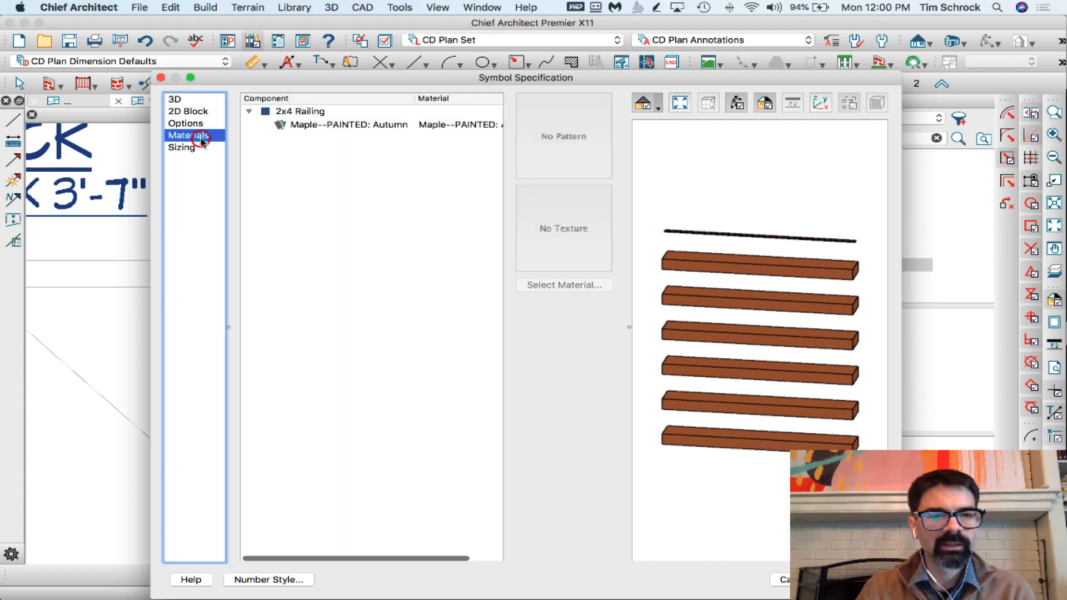
{"action": "left_click", "coordinate": [352, 126]}
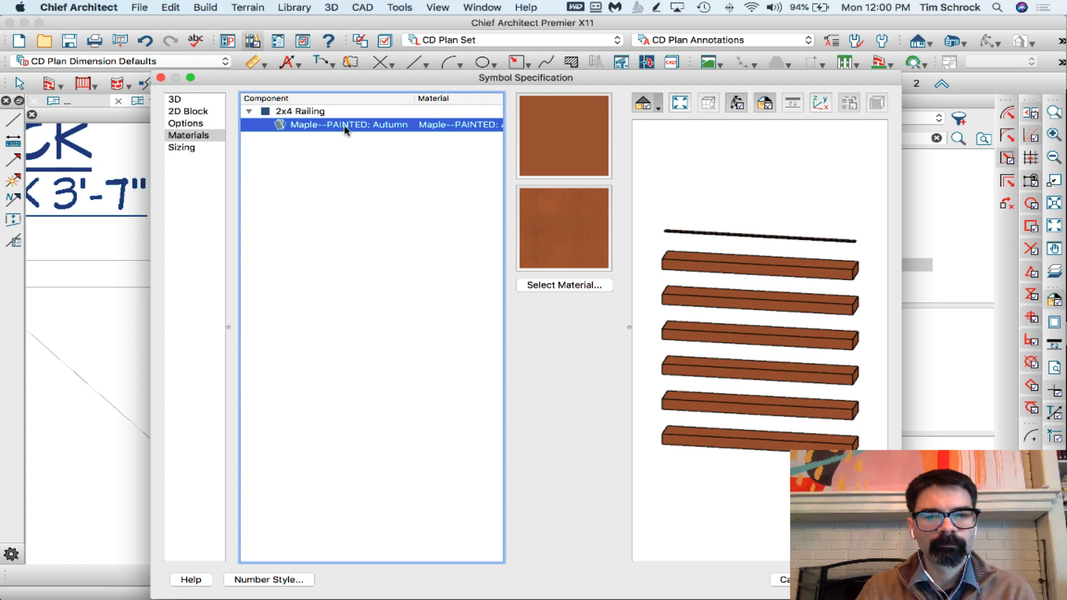
{"action": "left_click", "coordinate": [345, 129]}
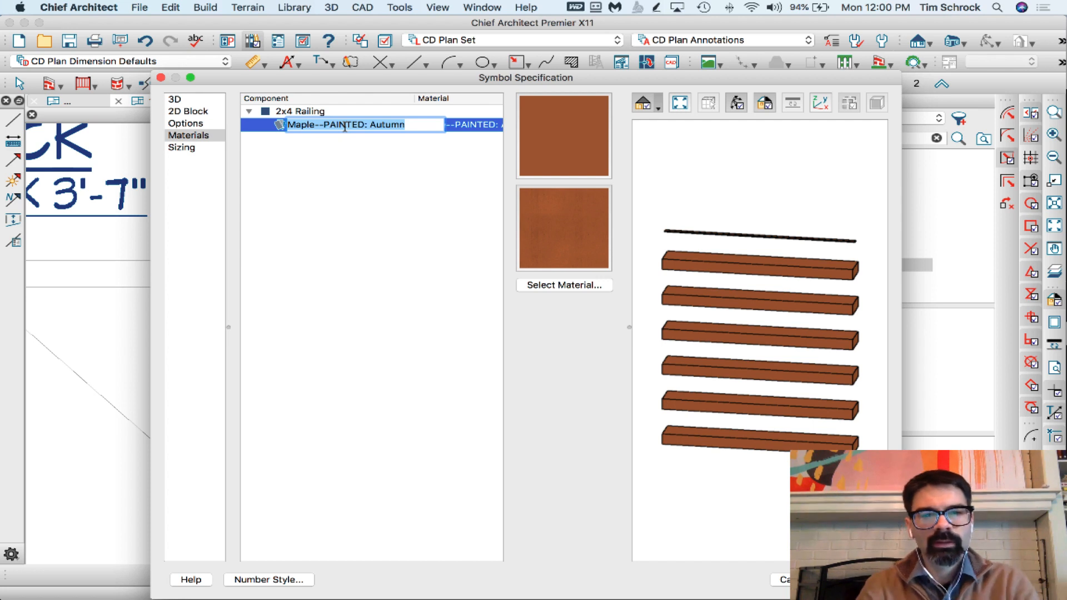
{"action": "scroll", "coordinate": [343, 128], "scroll_direction": "right", "scroll_amount": 1}
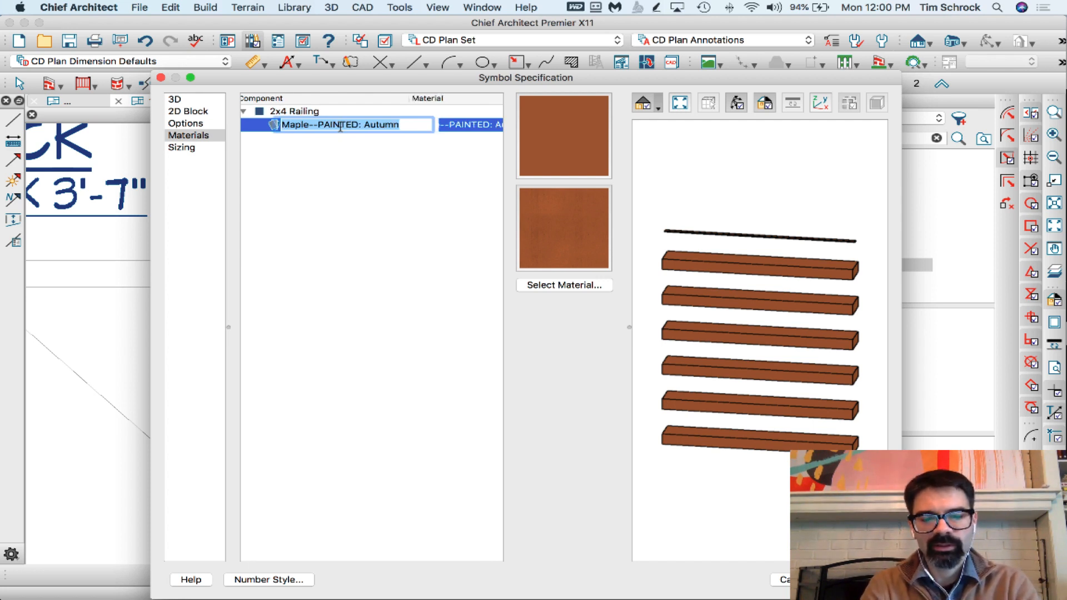
{"action": "type", "text": "Rails"}
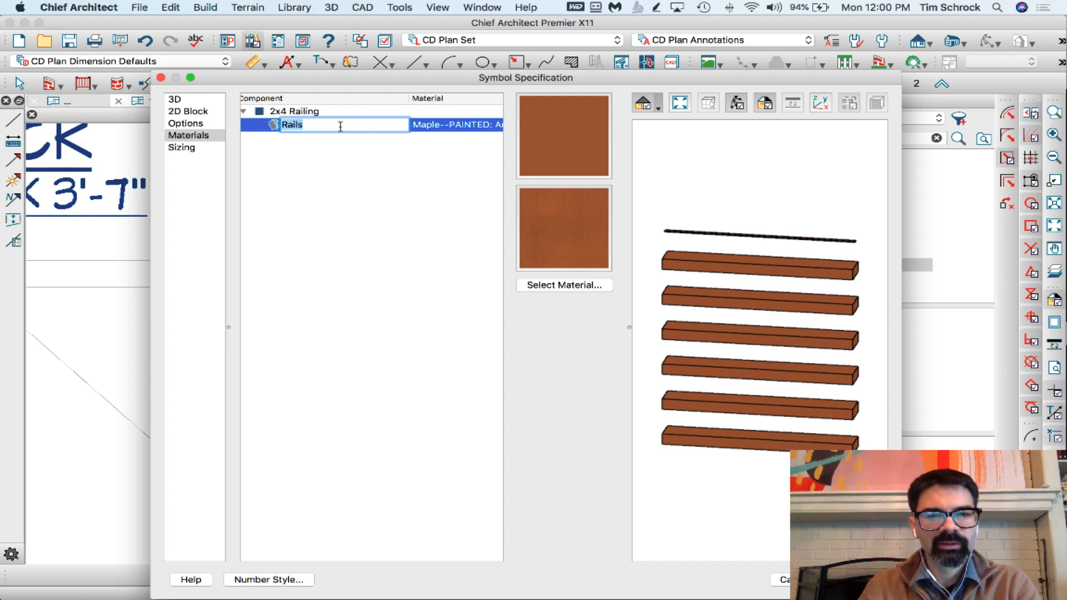
{"action": "left_click", "coordinate": [459, 124]}
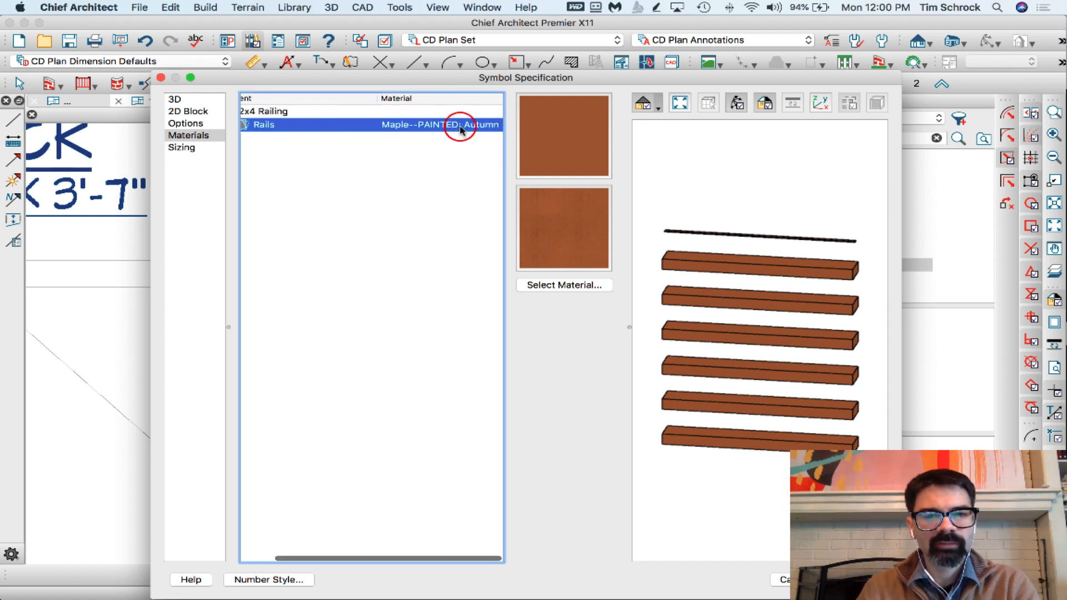
Step: Search the library materials for "maple" and assign Maple - Honey to the Rails component
{"action": "left_click", "coordinate": [547, 286]}
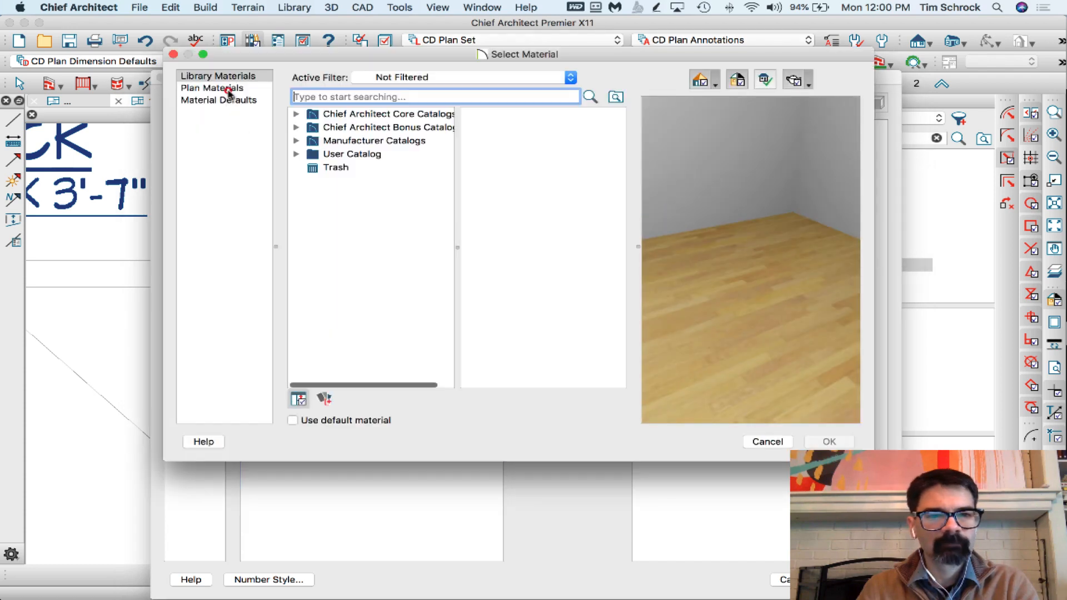
{"action": "left_click", "coordinate": [229, 92]}
{"action": "scroll", "coordinate": [358, 328], "scroll_direction": "down", "scroll_amount": 2}
{"action": "scroll", "coordinate": [361, 332], "scroll_direction": "down", "scroll_amount": 5}
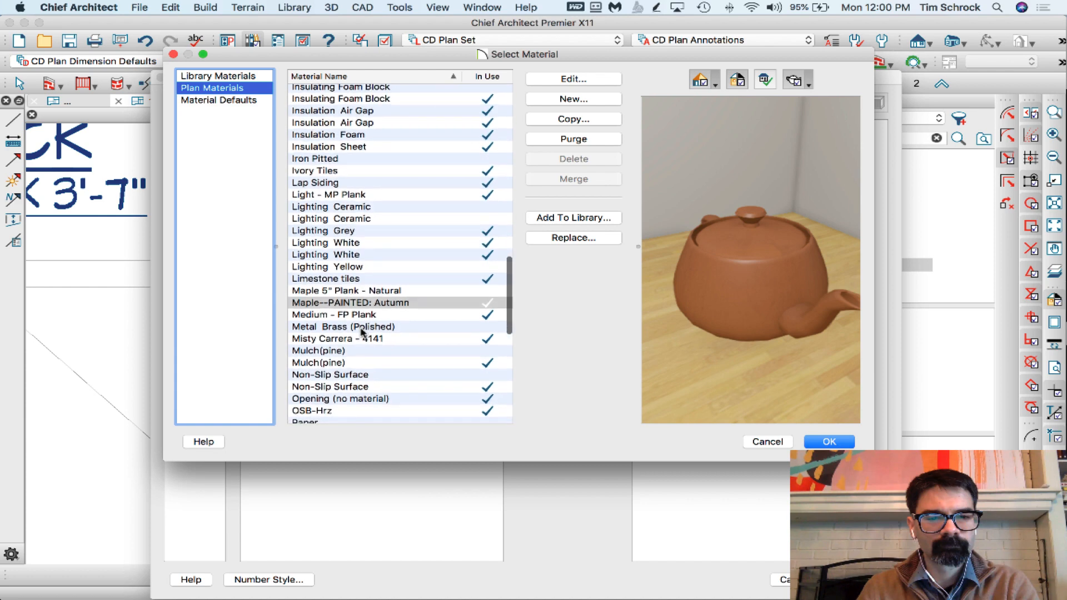
{"action": "left_click", "coordinate": [361, 304]}
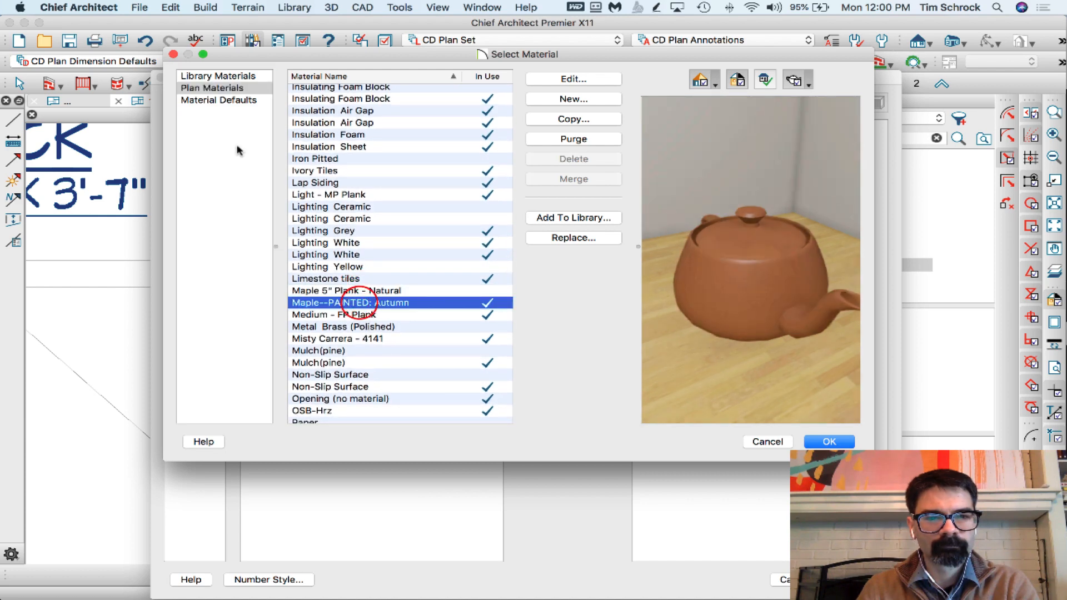
{"action": "left_click", "coordinate": [221, 99]}
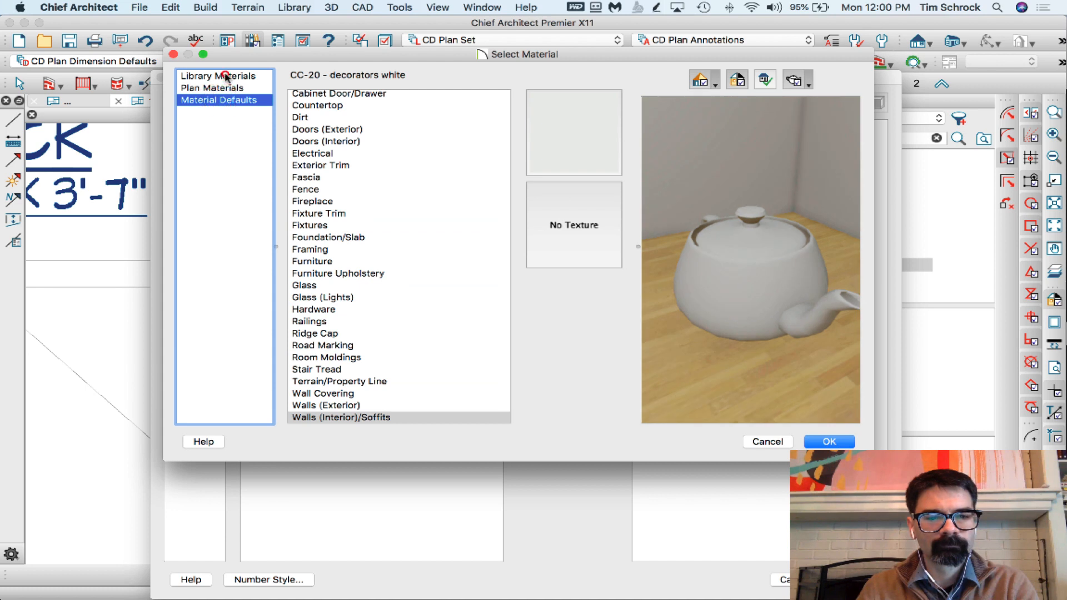
{"action": "left_click", "coordinate": [225, 76]}
{"action": "left_click", "coordinate": [318, 97]}
{"action": "type", "text": "maple"}
{"action": "key", "text": "Return"}
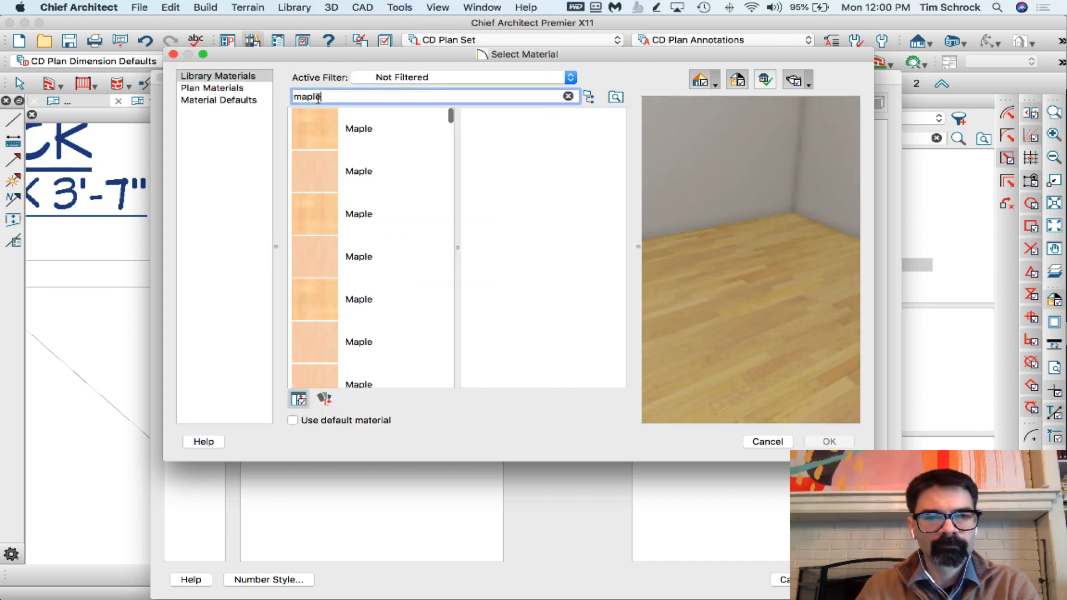
{"action": "scroll", "coordinate": [350, 212], "scroll_direction": "down", "scroll_amount": 10}
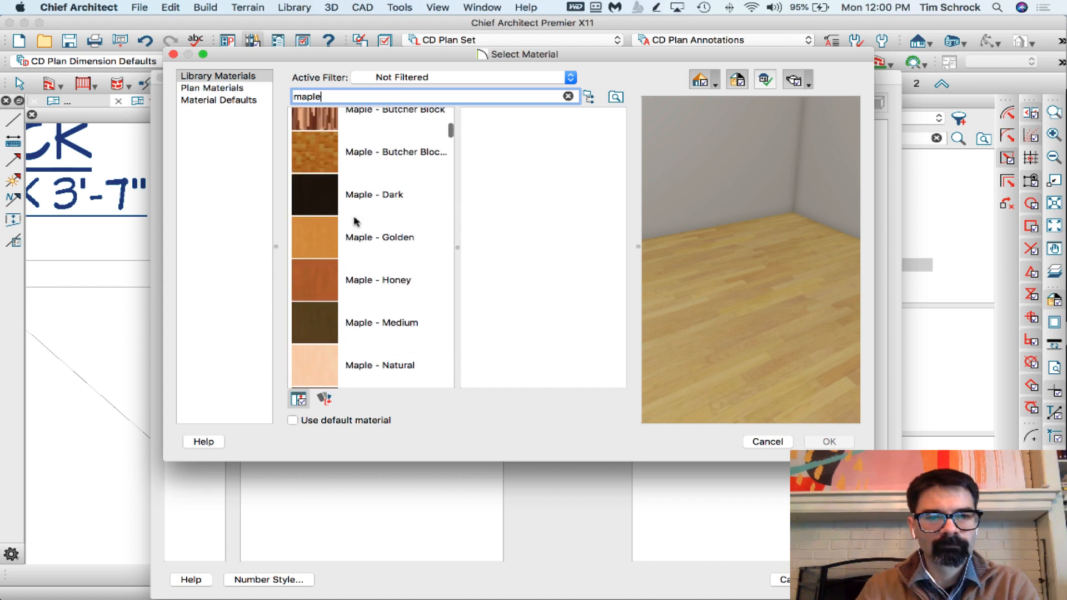
{"action": "scroll", "coordinate": [354, 226], "scroll_direction": "down", "scroll_amount": 5}
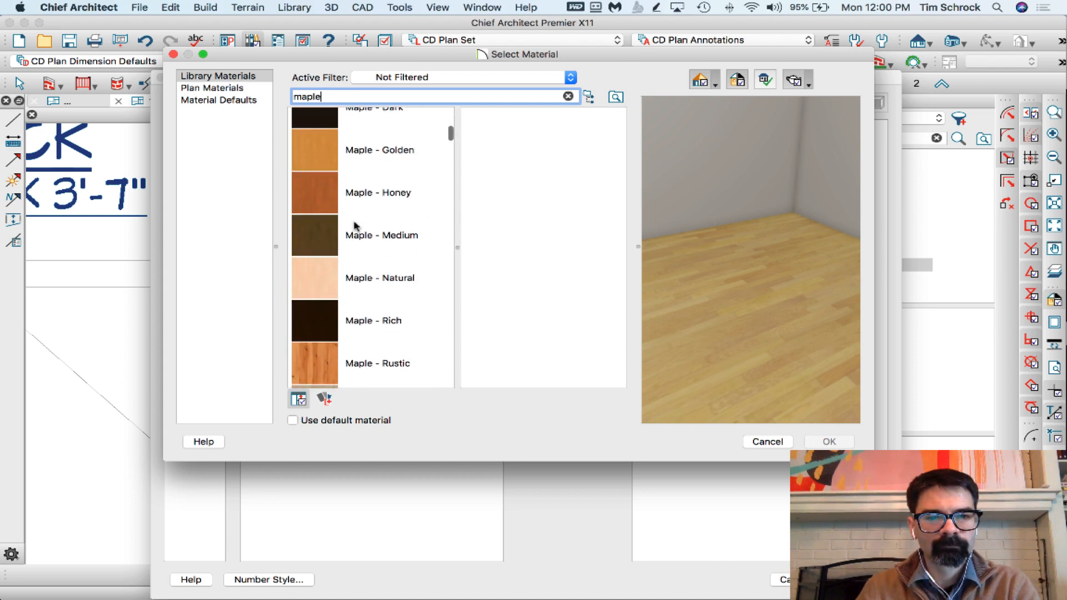
{"action": "left_click", "coordinate": [314, 140]}
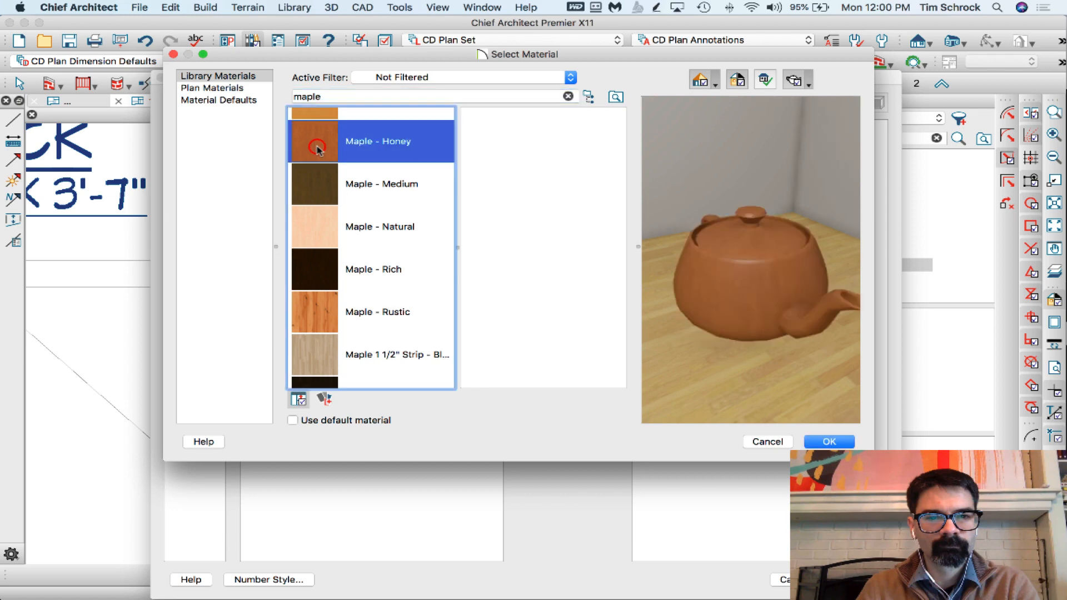
{"action": "left_click", "coordinate": [837, 445]}
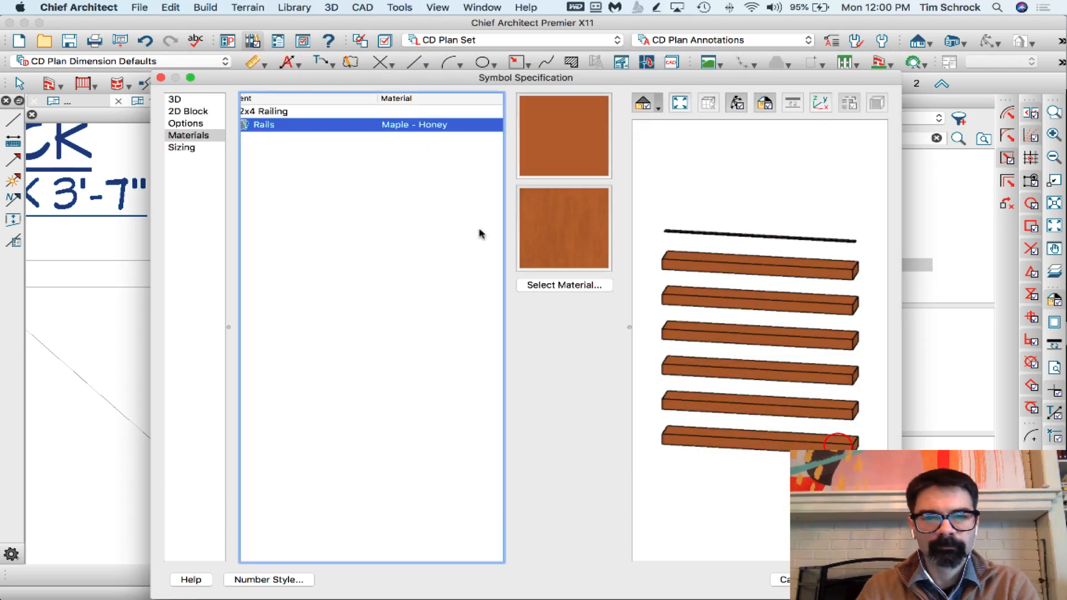
Step: Enable a uniform stretch zone between width planes 1 and 2, set them to -12" and 12", and save the symbol
{"action": "left_click", "coordinate": [182, 147]}
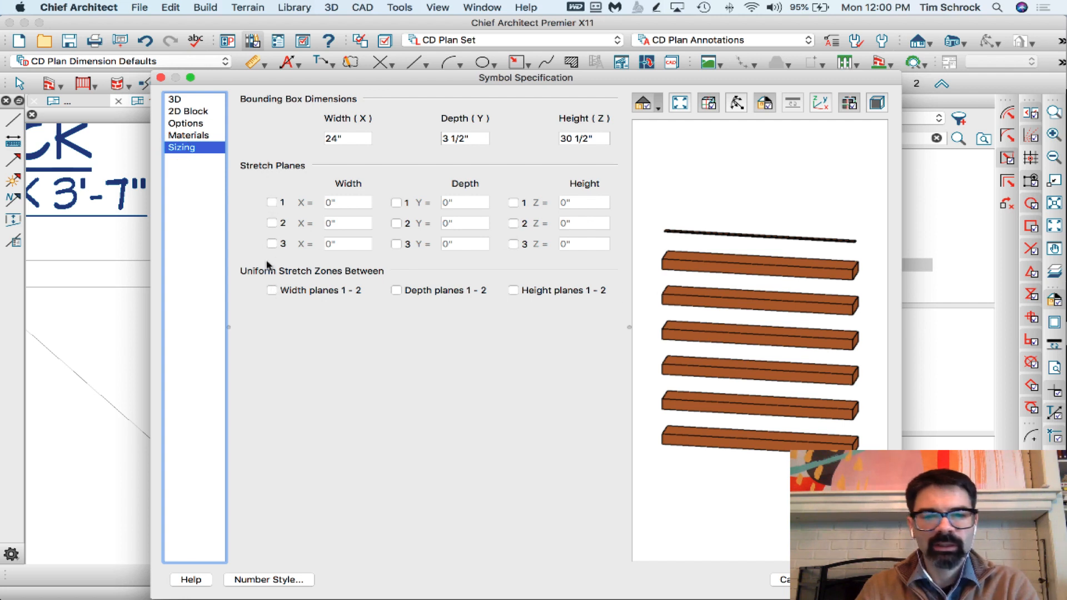
{"action": "left_click", "coordinate": [272, 290]}
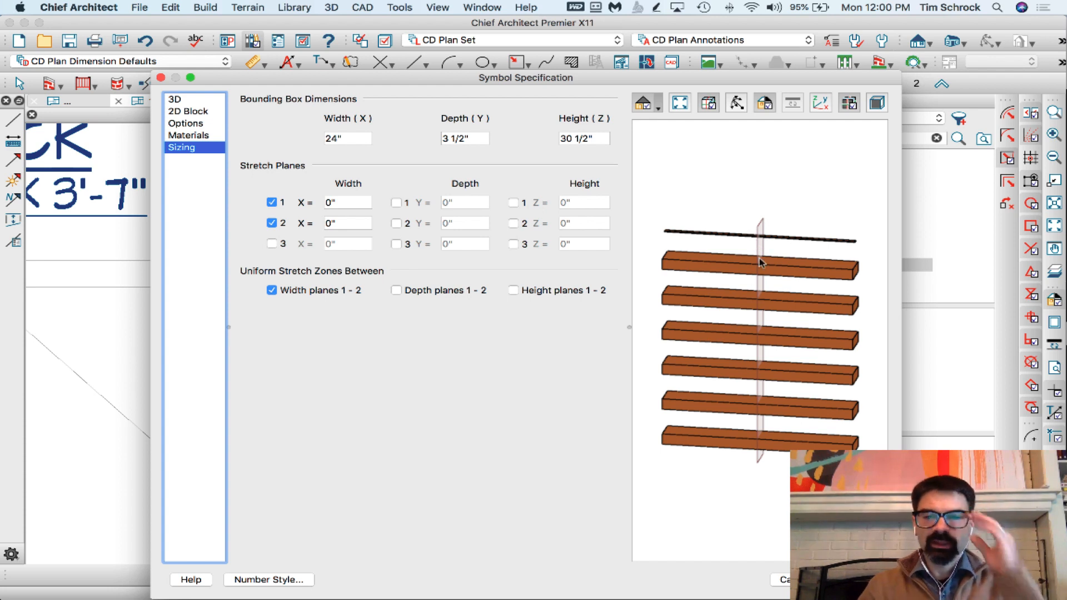
{"action": "left_click", "coordinate": [343, 202]}
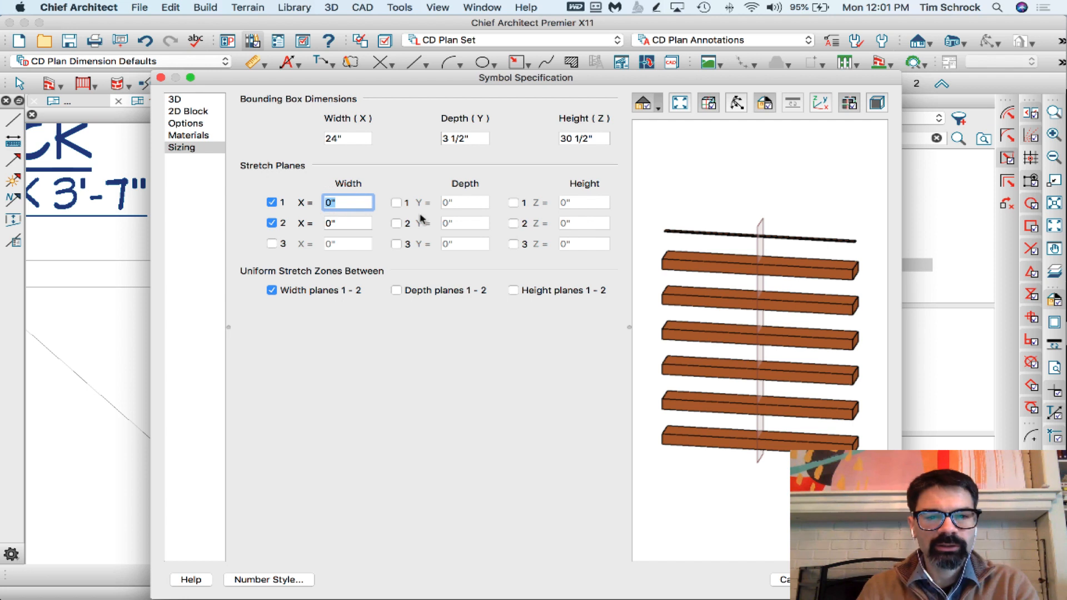
{"action": "type", "text": "-12"}
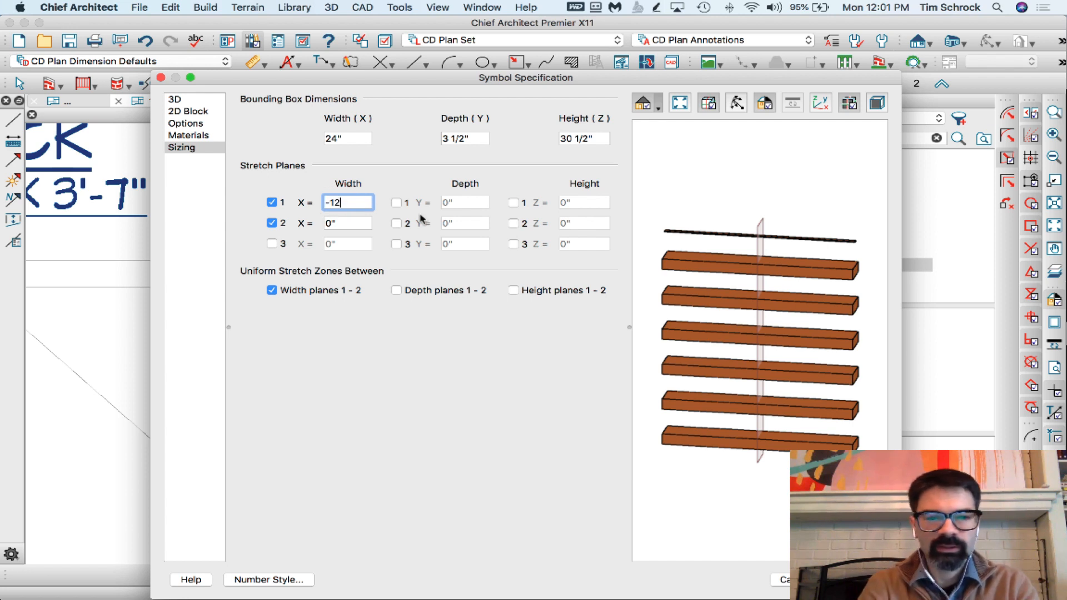
{"action": "key", "text": "Tab"}
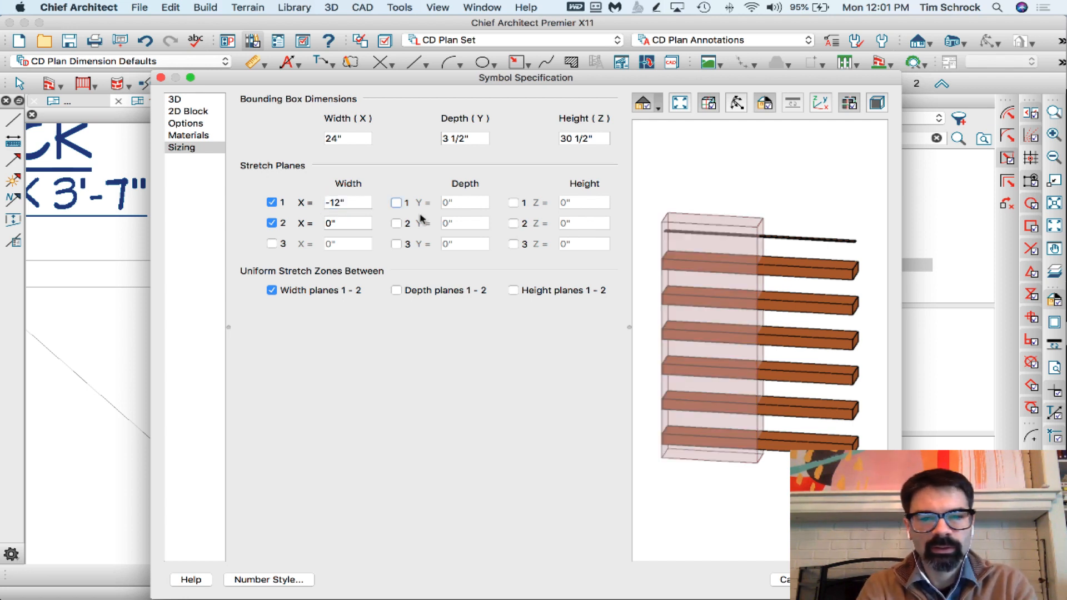
{"action": "left_click", "coordinate": [352, 225]}
{"action": "type", "text": "12"}
{"action": "key", "text": "Tab"}
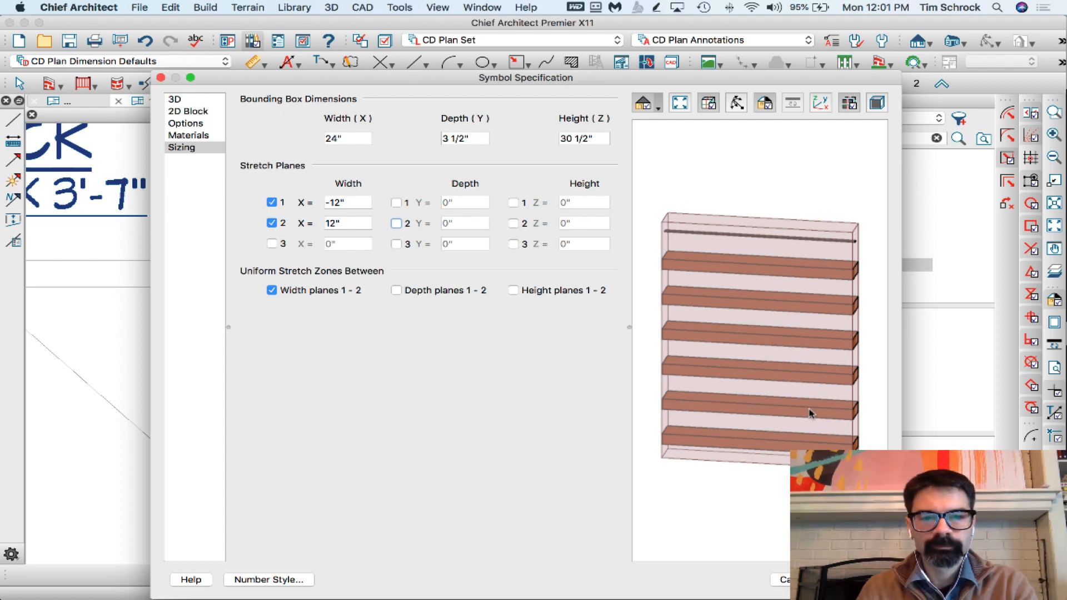
{"action": "key", "text": "Return"}
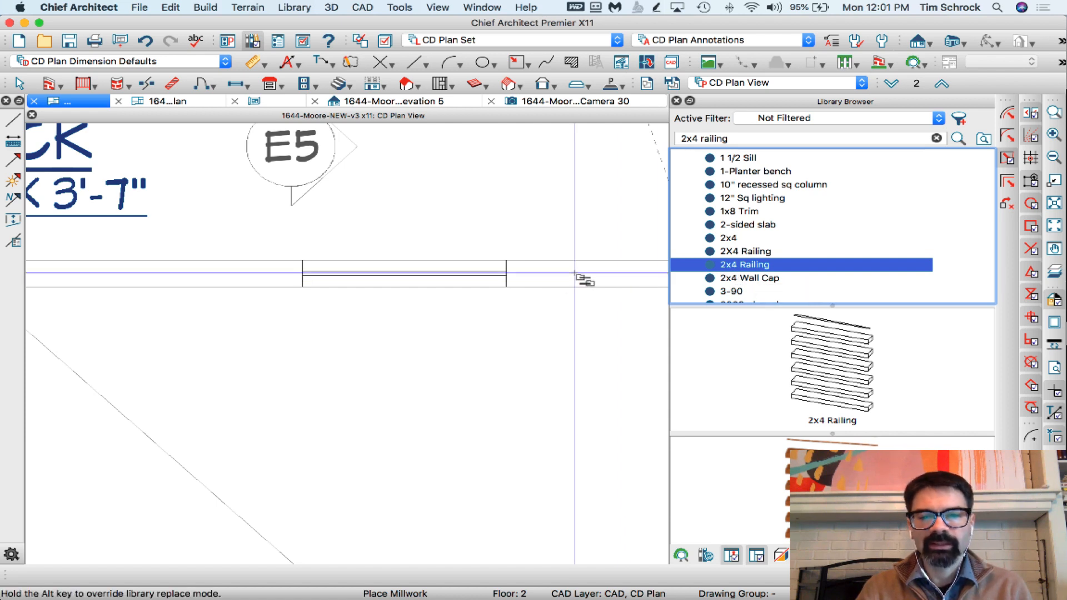
{"action": "key", "text": "space"}
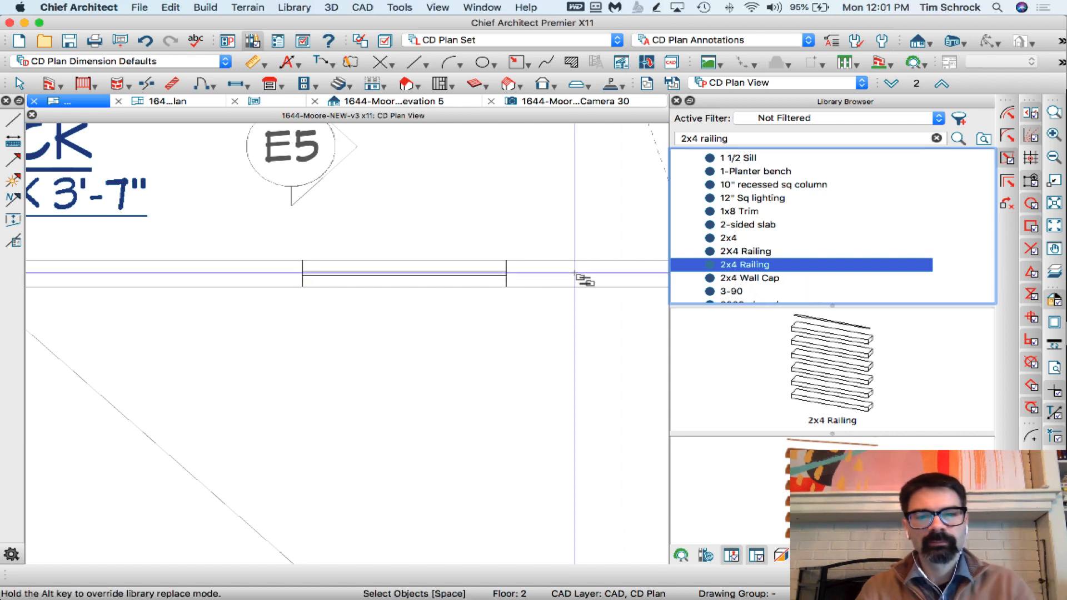
Step: Switch to the Camera 30 perspective view and inspect the deck railing below the double doors up close
{"action": "left_click", "coordinate": [576, 274]}
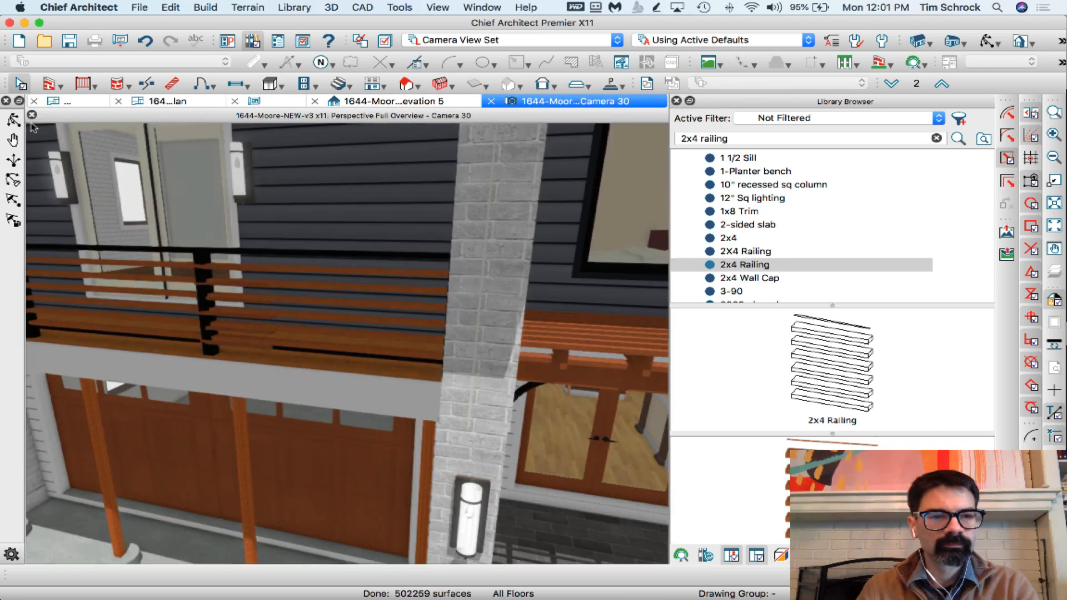
{"action": "left_click", "coordinate": [13, 119]}
{"action": "left_click_drag", "start_coordinate": [222, 217], "coordinate": [271, 285]}
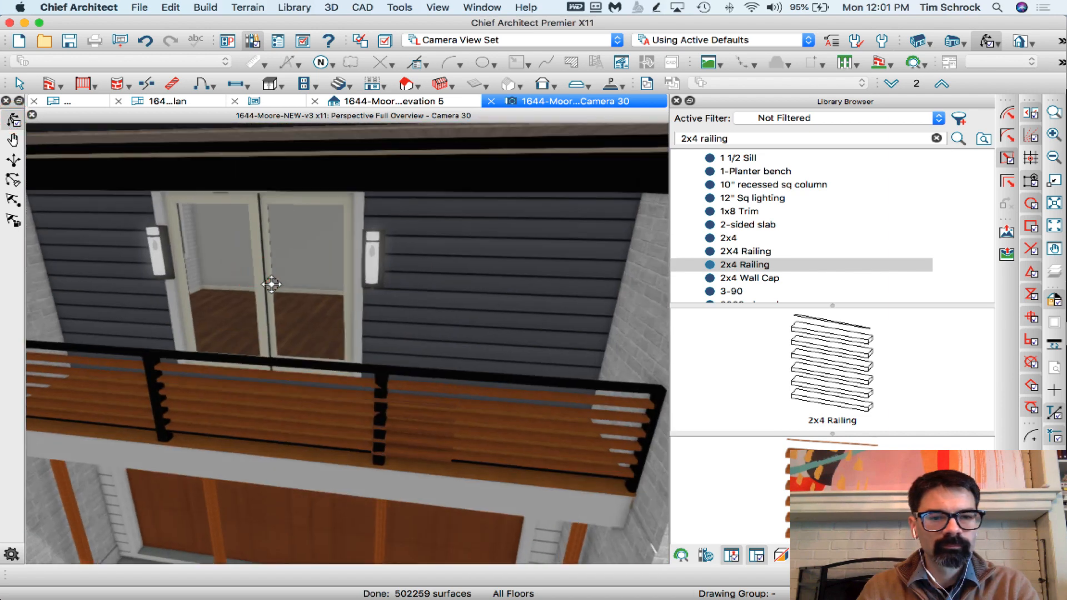
{"action": "scroll", "coordinate": [427, 424], "scroll_direction": "up", "scroll_amount": 3}
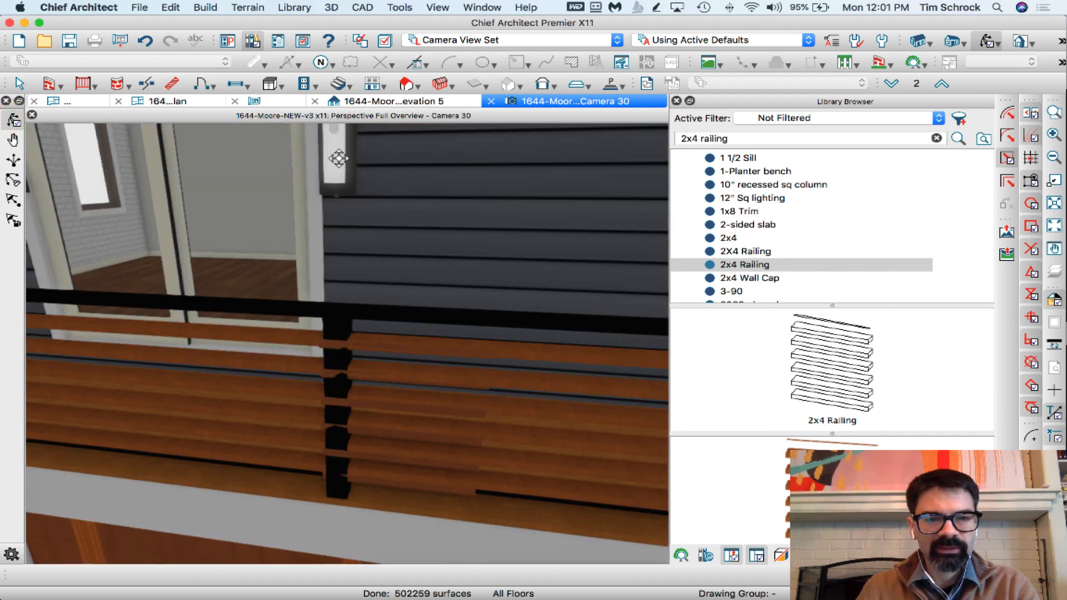
Step: Close the Library Browser and close the Elevation 5 view without saving it
{"action": "left_click", "coordinate": [677, 102]}
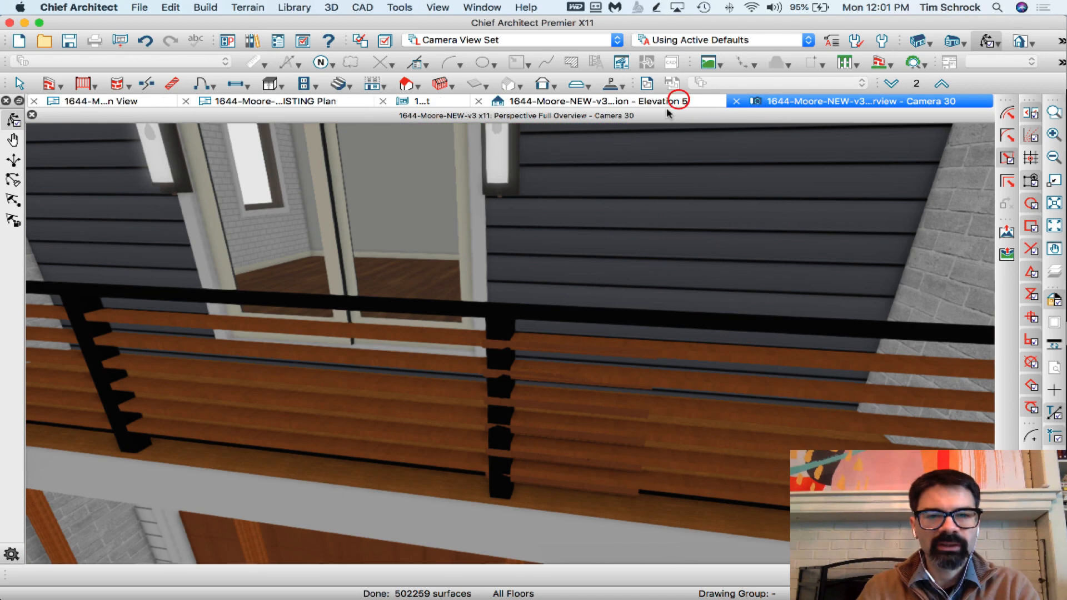
{"action": "left_click", "coordinate": [480, 102]}
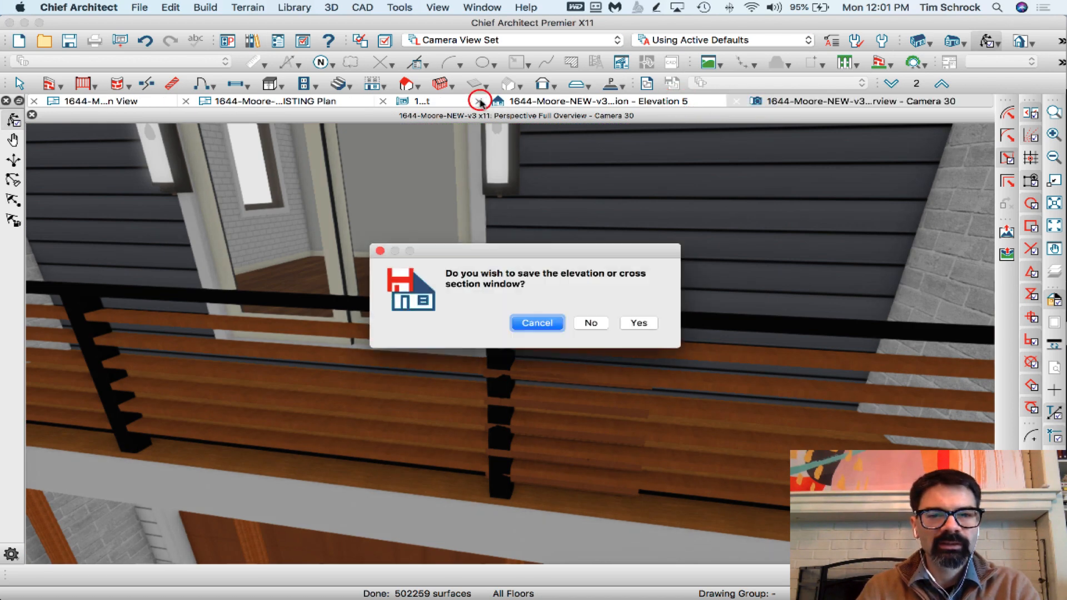
{"action": "left_click", "coordinate": [587, 327]}
Step: In the CD Plan View, select the 2x4 railing symbol lying on the deck railing line and try to move it clear
{"action": "left_click", "coordinate": [128, 102]}
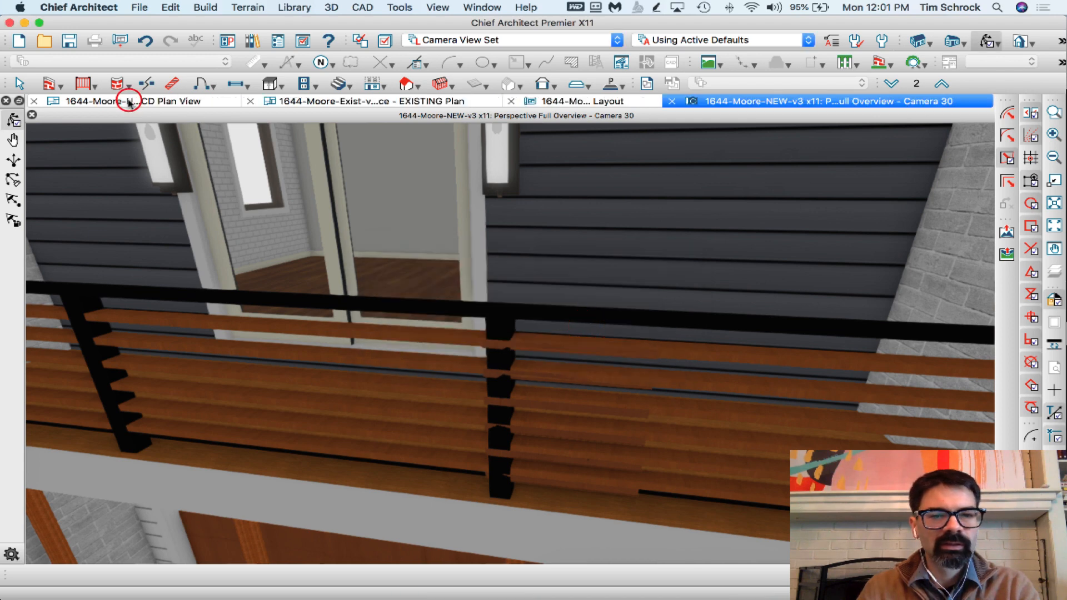
{"action": "key", "text": "space"}
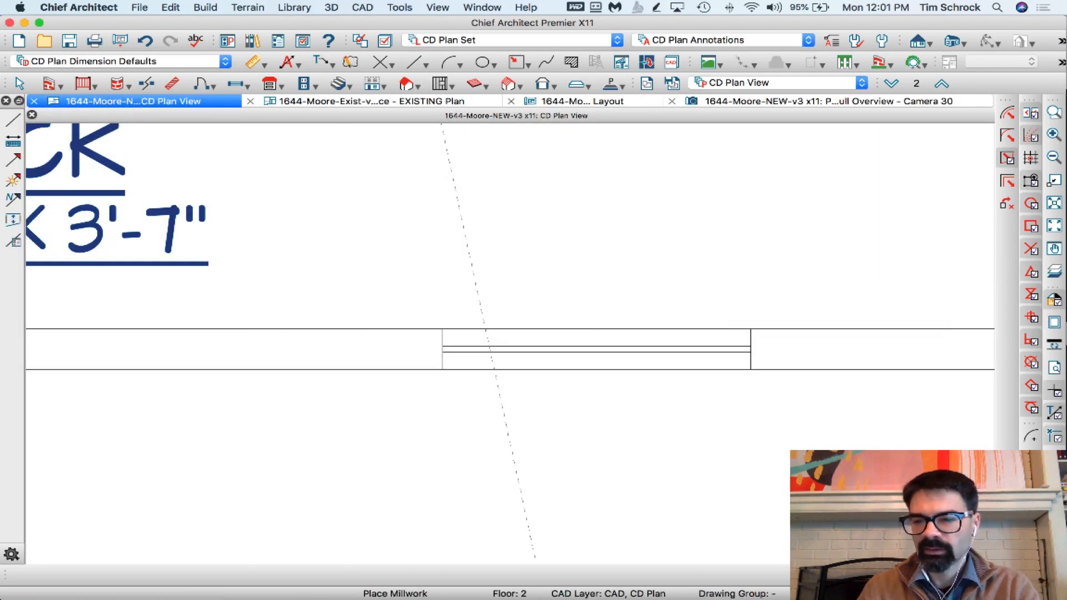
{"action": "left_click_drag", "start_coordinate": [422, 412], "coordinate": [756, 301]}
{"action": "left_click_drag", "start_coordinate": [595, 350], "coordinate": [607, 200]}
Step: Return to the Camera 30 perspective and examine the deck railing's slats and posts from the front and up close
{"action": "left_click", "coordinate": [726, 101]}
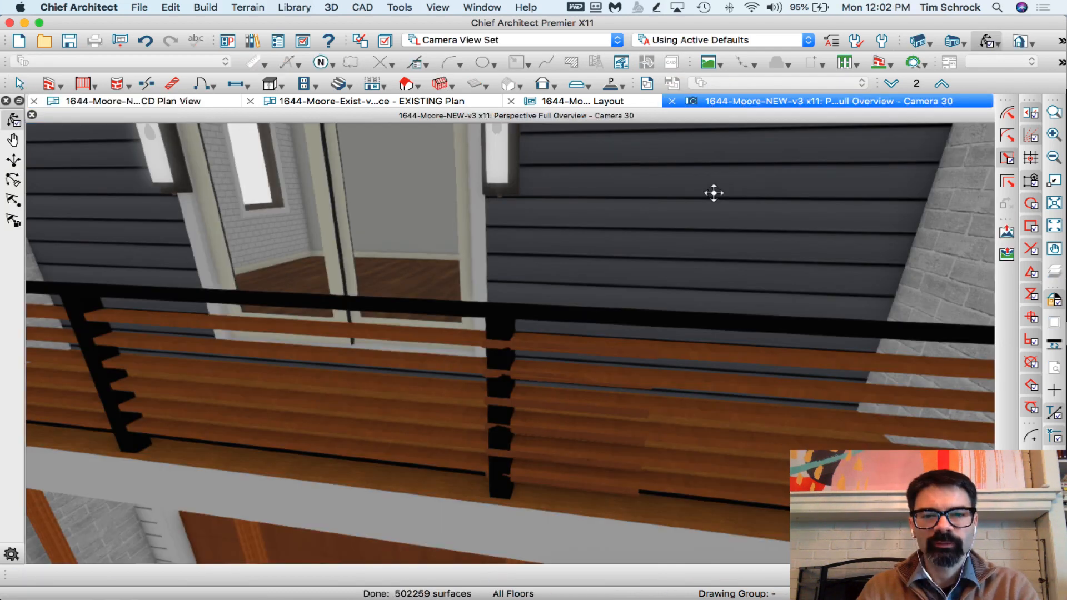
{"action": "mouse_move", "coordinate": [602, 289]}
{"action": "left_mouse_down"}
{"action": "mouse_move", "coordinate": [591, 278]}
{"action": "mouse_move", "coordinate": [617, 283]}
{"action": "mouse_move", "coordinate": [659, 384]}
{"action": "mouse_move", "coordinate": [603, 374]}
{"action": "mouse_move", "coordinate": [582, 255]}
{"action": "left_mouse_up"}
{"action": "scroll", "coordinate": [582, 256], "scroll_direction": "up", "scroll_amount": 3}
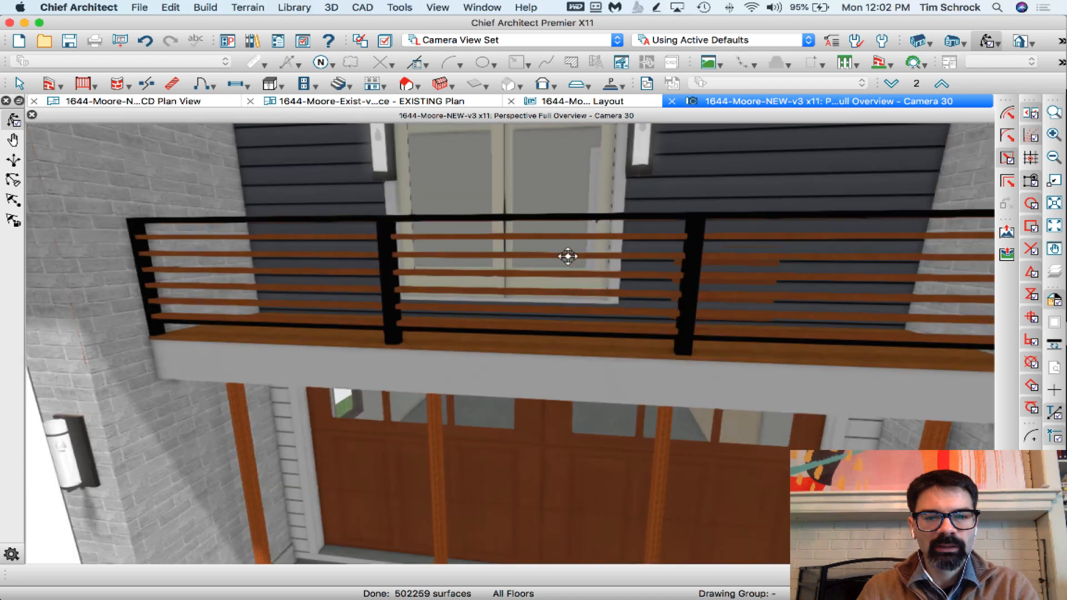
{"action": "left_click", "coordinate": [386, 240]}
{"action": "key", "text": "Escape"}
{"action": "left_click_drag", "start_coordinate": [416, 241], "coordinate": [389, 199]}
{"action": "scroll", "coordinate": [389, 199], "scroll_direction": "up", "scroll_amount": 3}
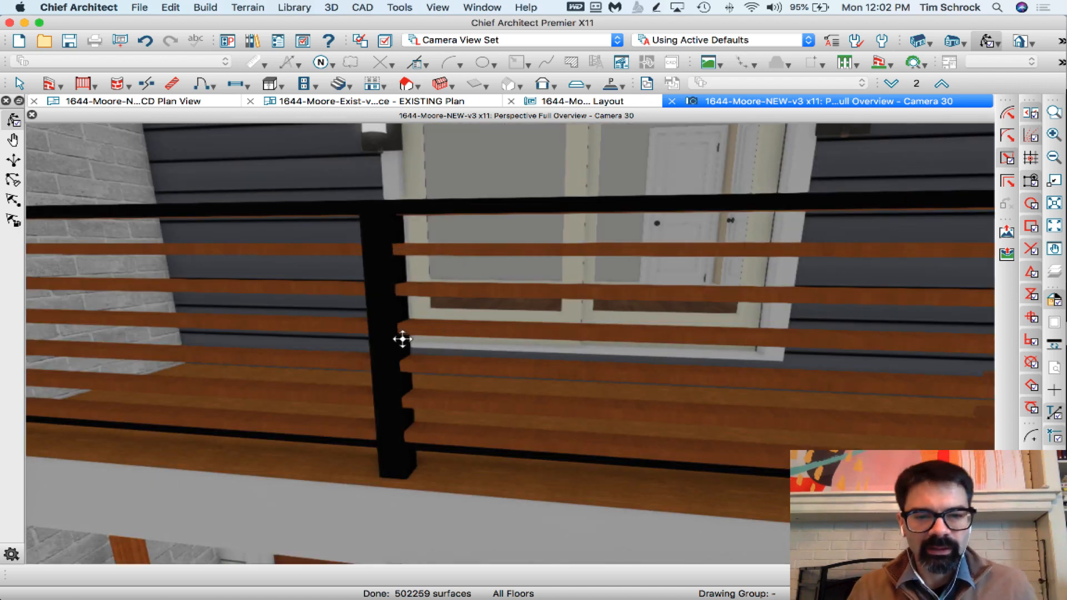
Step: Exclude the bottom rail from the deck railing's rail style and inspect the railing in the camera view
{"action": "left_click", "coordinate": [389, 328]}
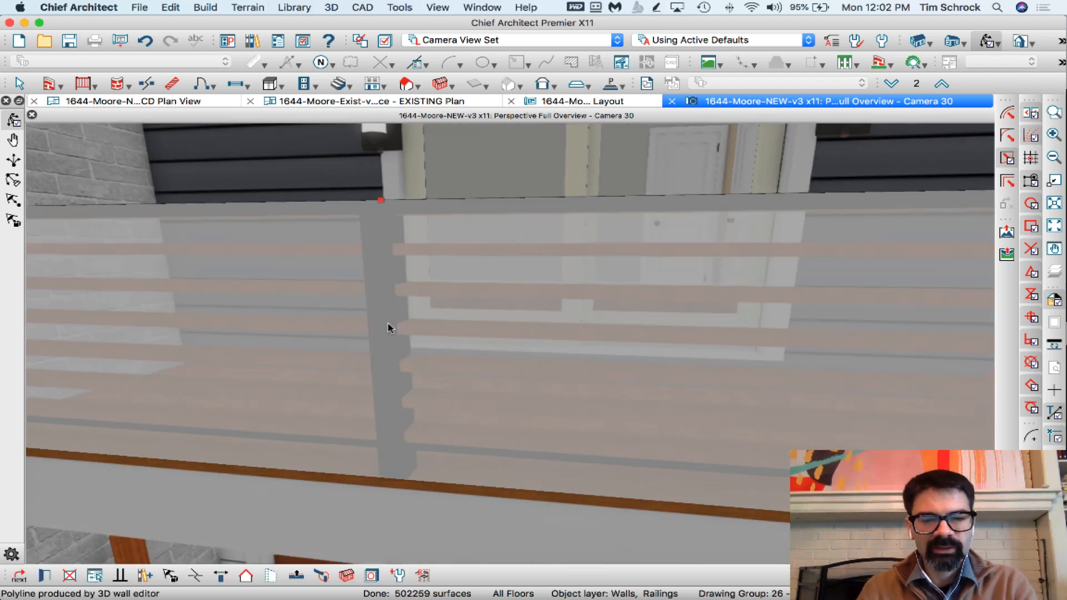
{"action": "double_click", "coordinate": [389, 328]}
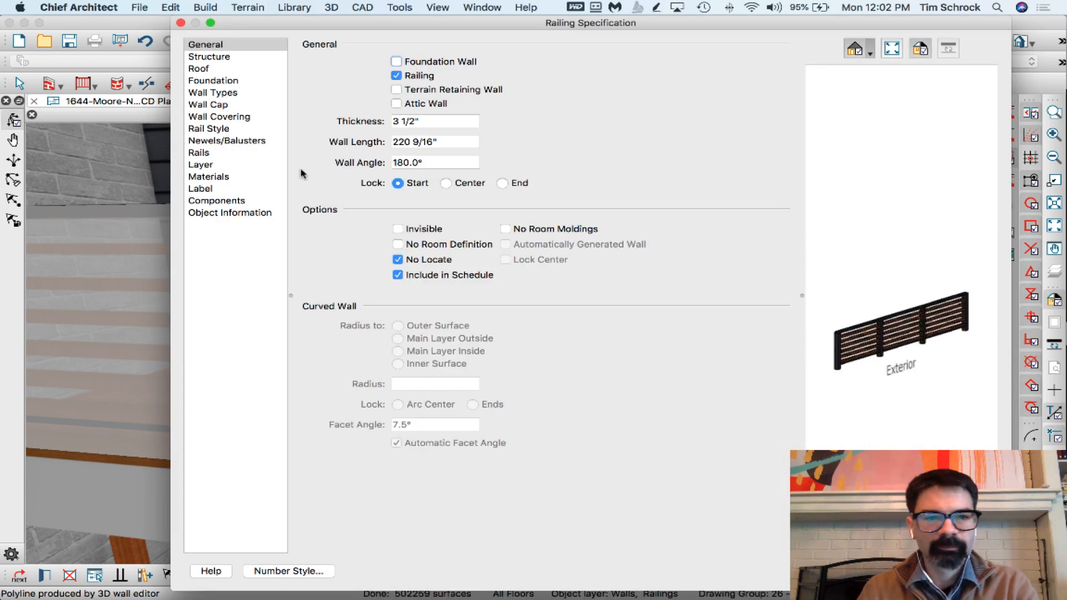
{"action": "left_click", "coordinate": [251, 129]}
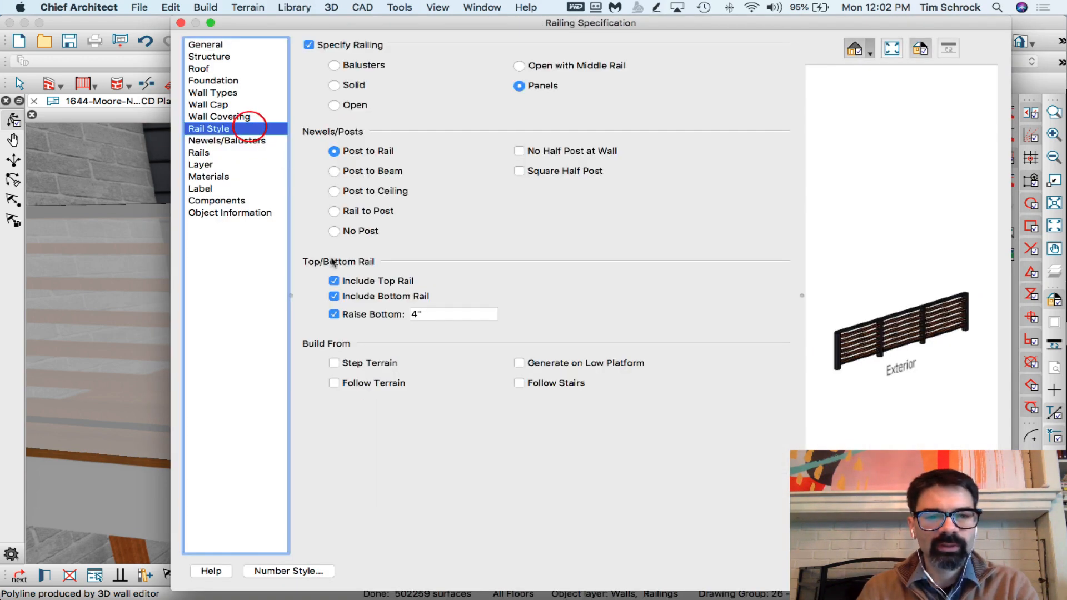
{"action": "left_click", "coordinate": [373, 298]}
{"action": "key", "text": "Return"}
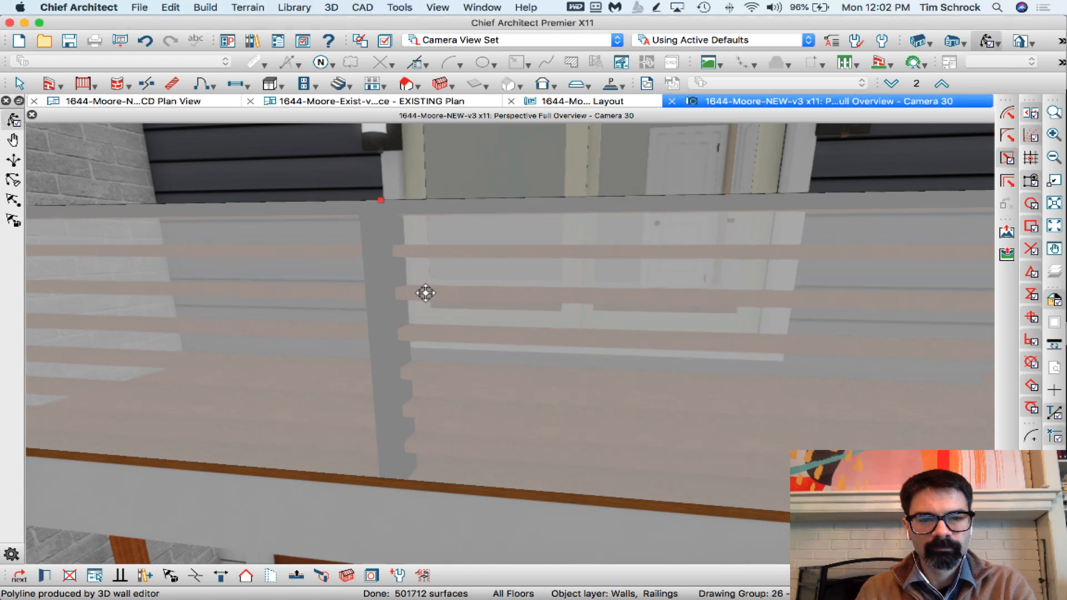
{"action": "key", "text": "Escape"}
{"action": "left_click_drag", "start_coordinate": [420, 321], "coordinate": [413, 320]}
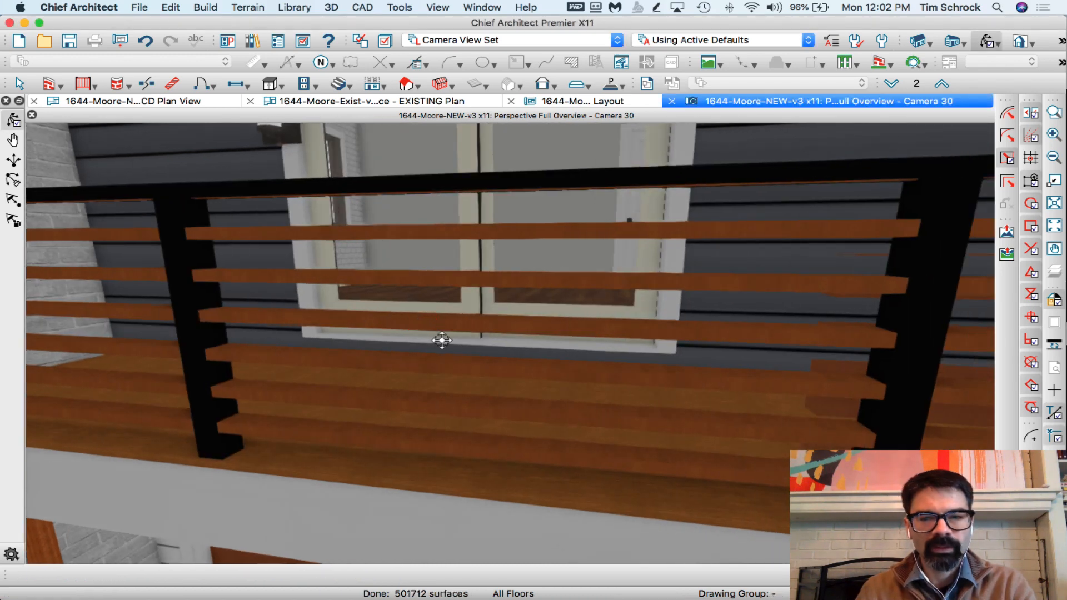
{"action": "scroll", "coordinate": [442, 341], "scroll_direction": "down", "scroll_amount": 5}
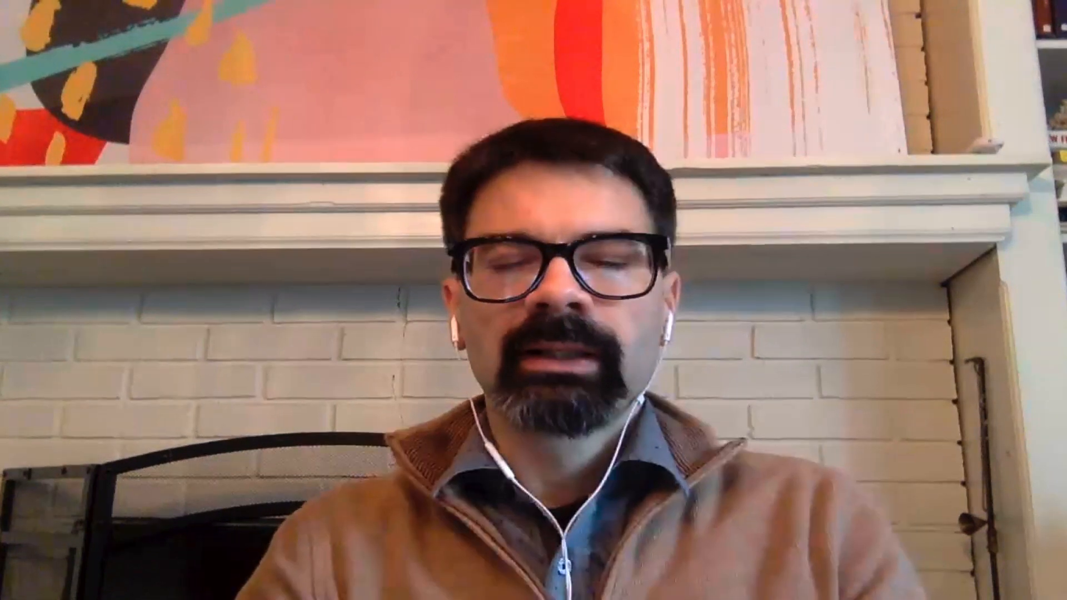